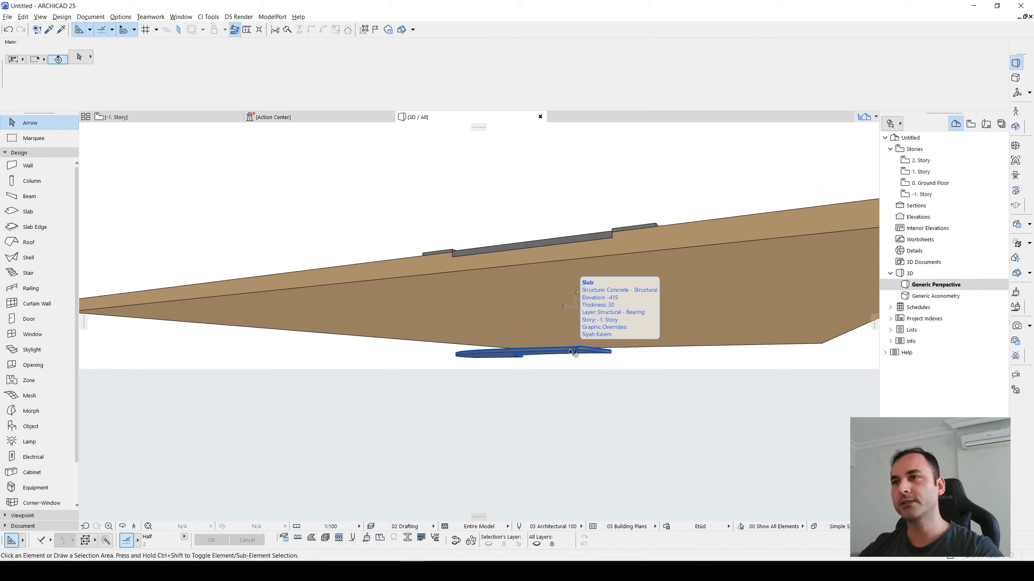
Inspect the settings of the curved driveway slab lying beneath the terrain in the 3D view
left_click(572, 352)
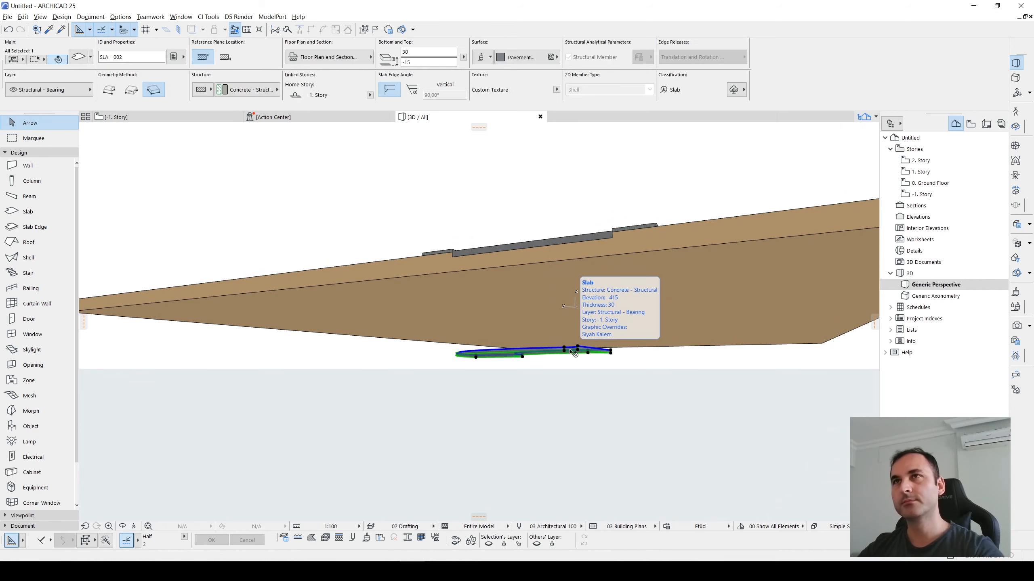
double_click(559, 347)
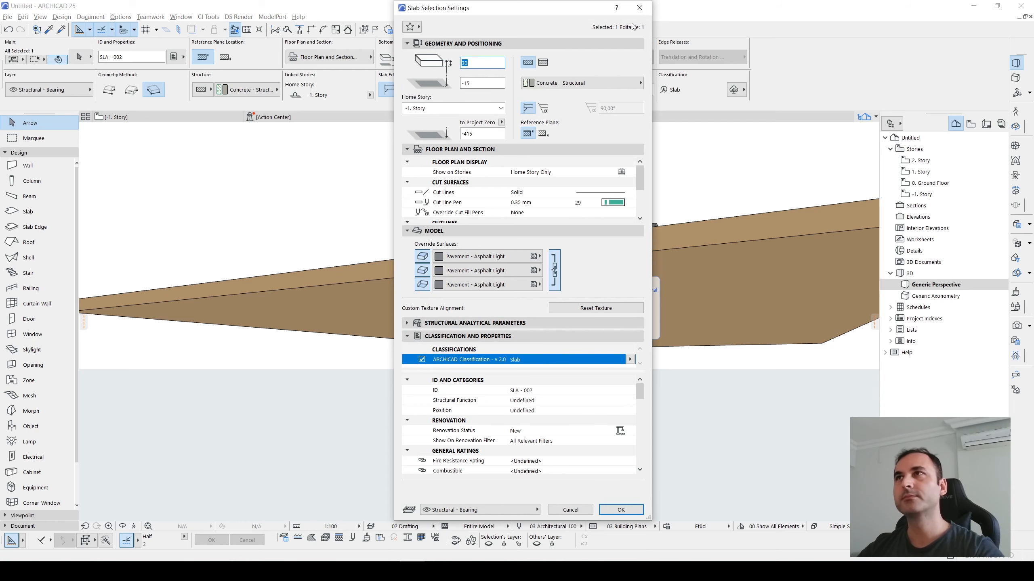
left_click(640, 7)
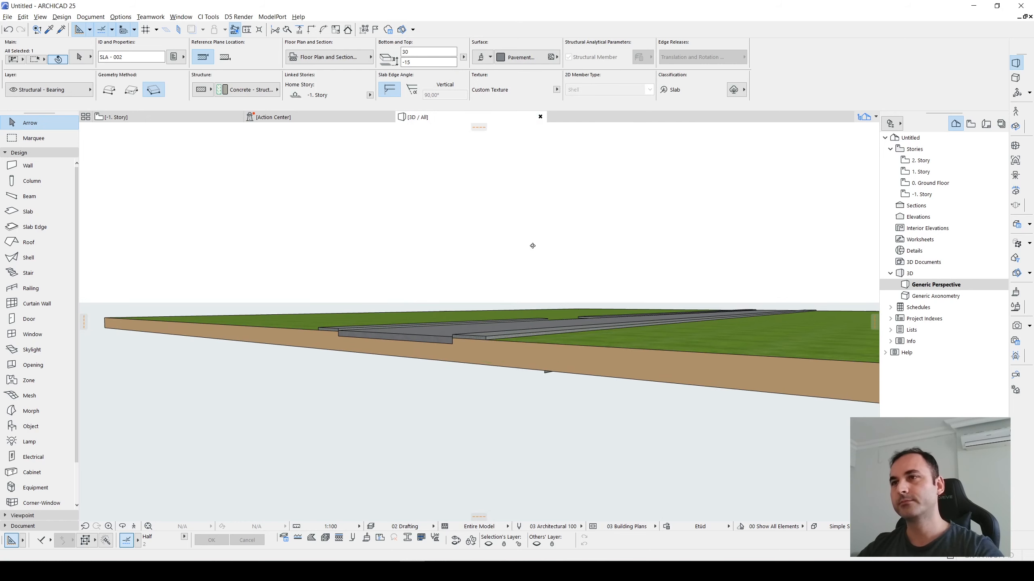
On the -1. Story floor plan, change the selected curved driveway slab's home story to 0. Ground Floor
key("F2")
left_click(471, 353)
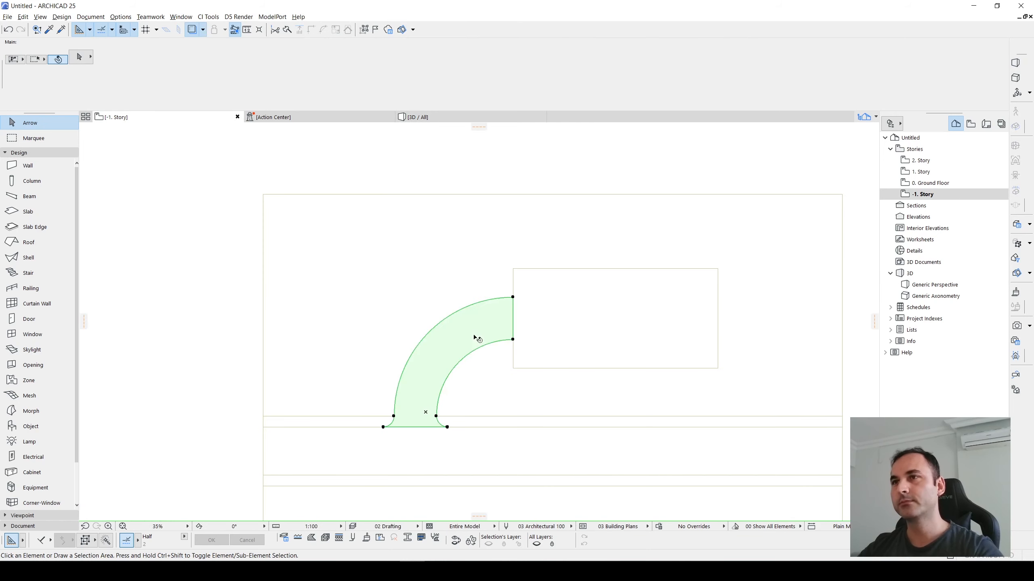
scroll(415, 382, "up", 5)
scroll(409, 393, "down", 4)
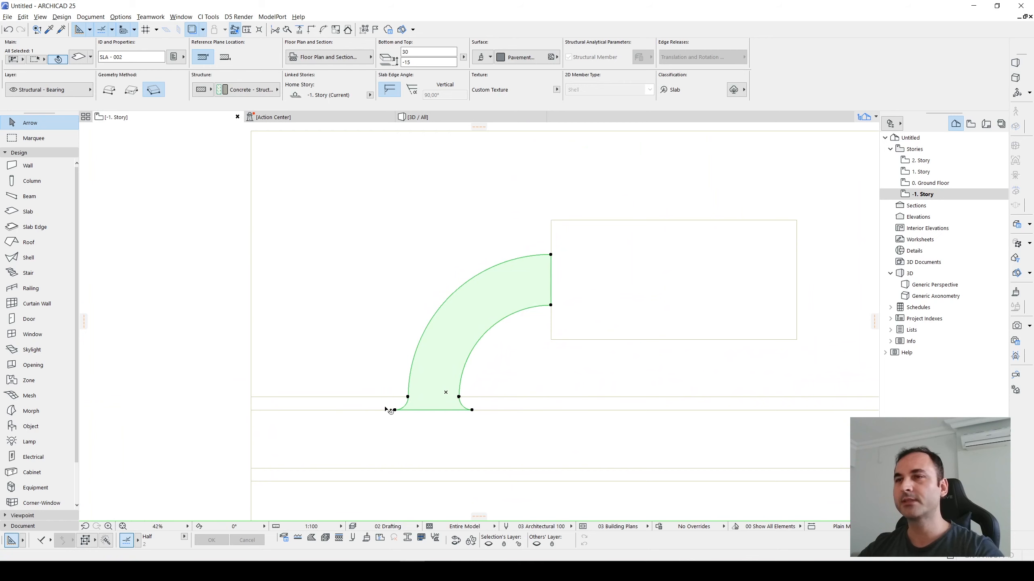
left_click(927, 195)
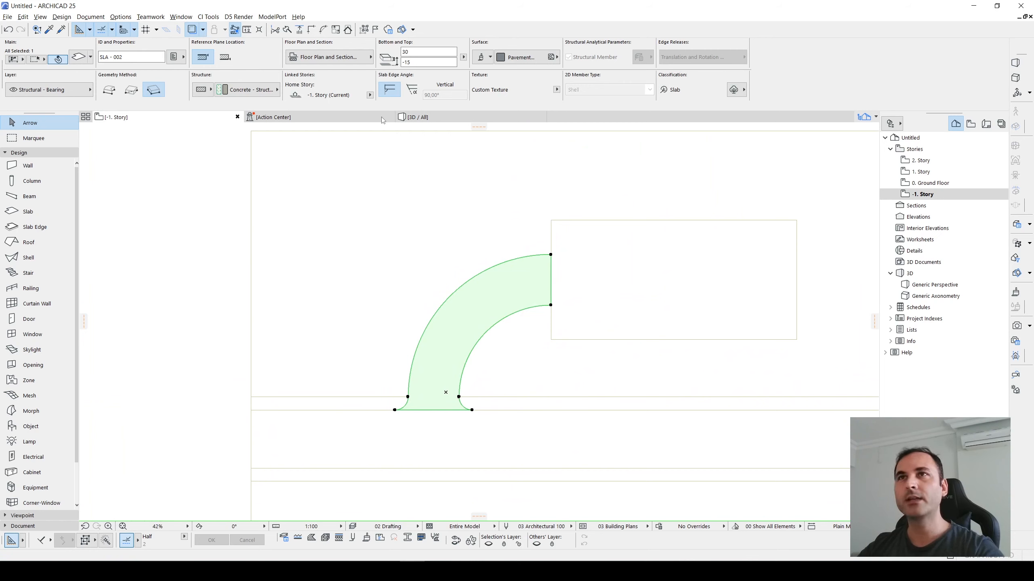
left_click(369, 95)
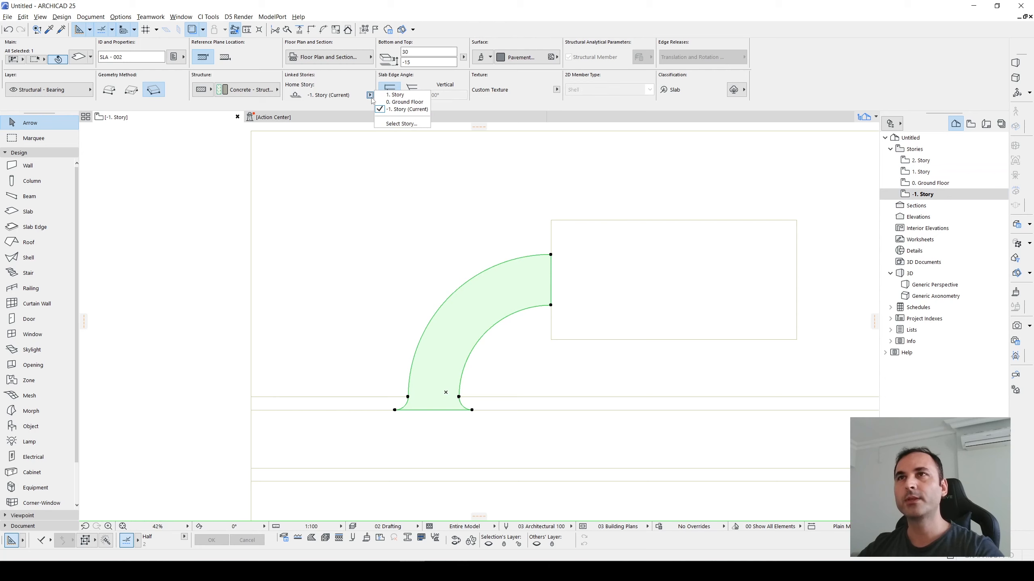
left_click(399, 102)
On the 0. Ground Floor plan, split the curved driveway slab along the sidewalk's inner edge, separating the flared road entrance from the ramp
left_click(931, 183)
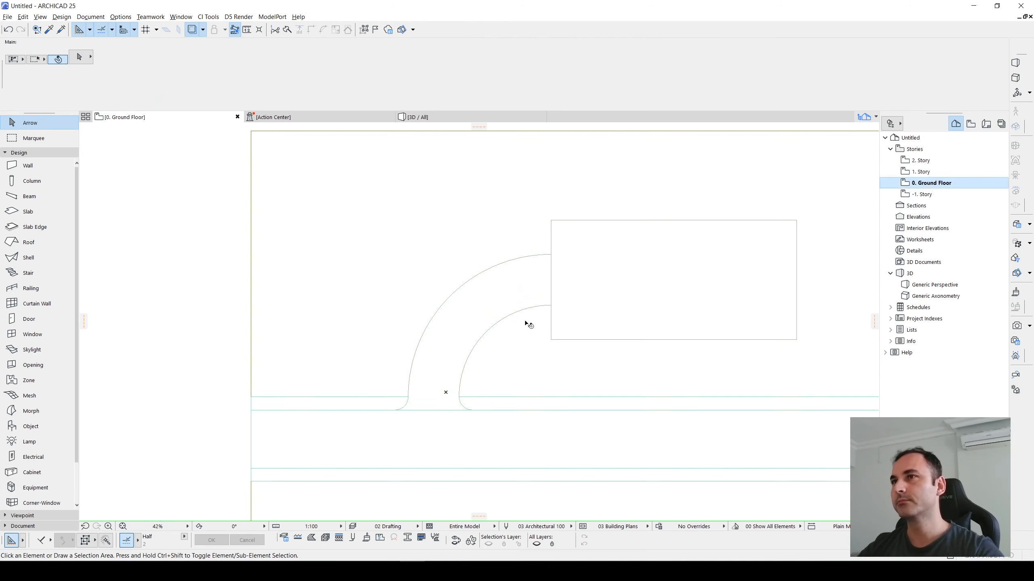
left_click(490, 297)
scroll(545, 300, "down", 2)
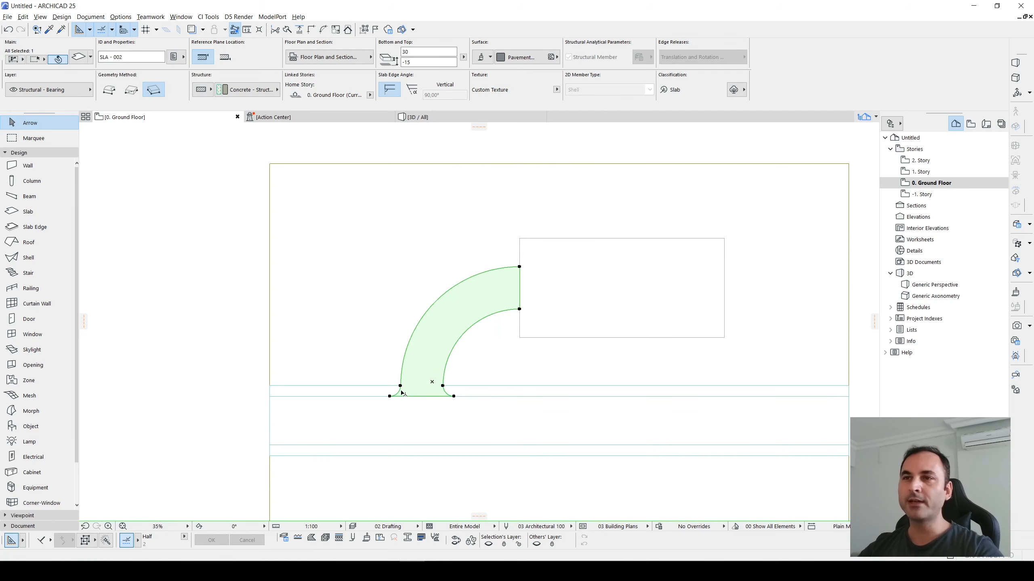
scroll(402, 392, "up", 5)
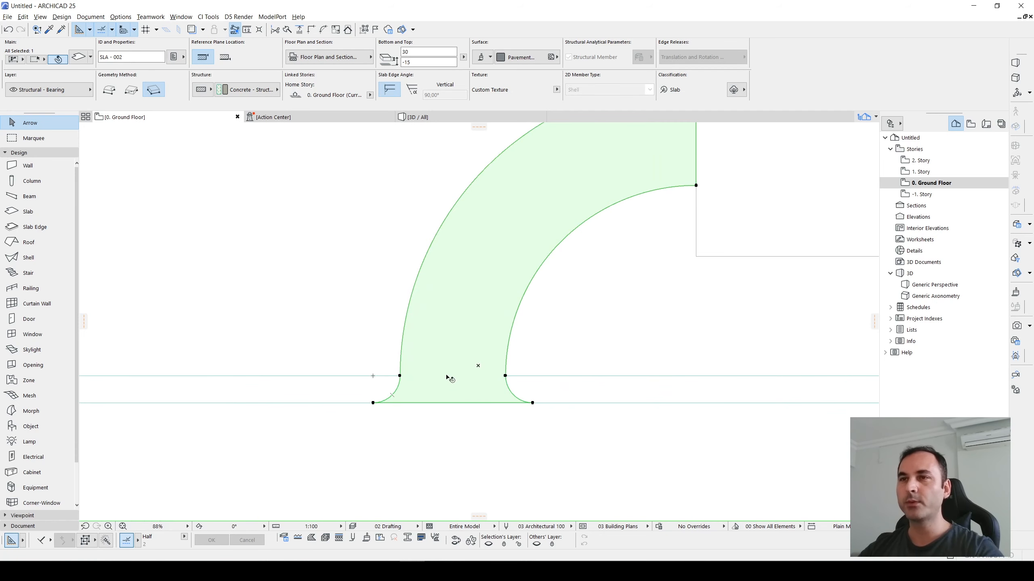
middle_click_drag(503, 351, 448, 413)
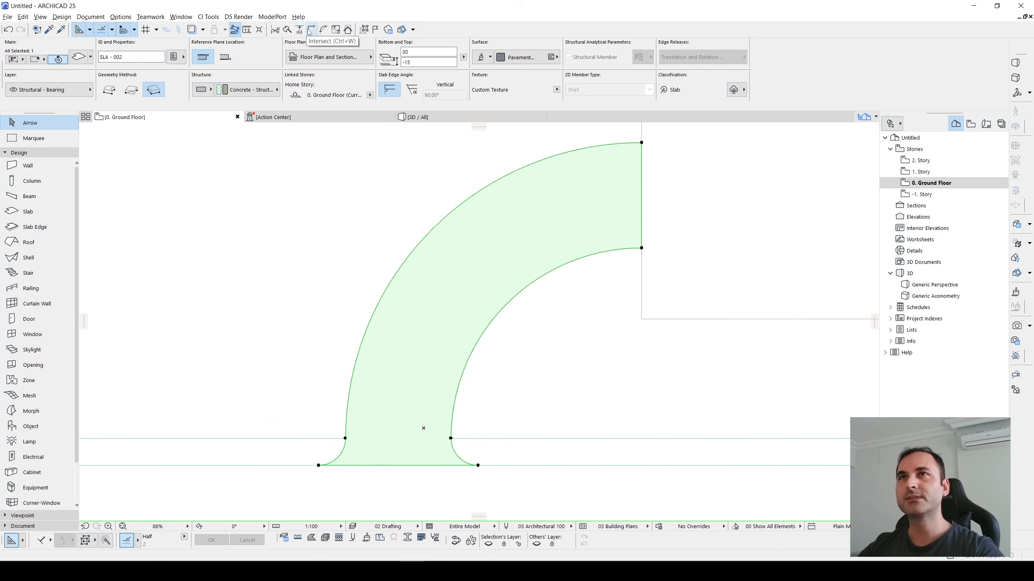
left_click(287, 31)
middle_click_drag(387, 377, 402, 340)
left_click(360, 401)
left_click(514, 402)
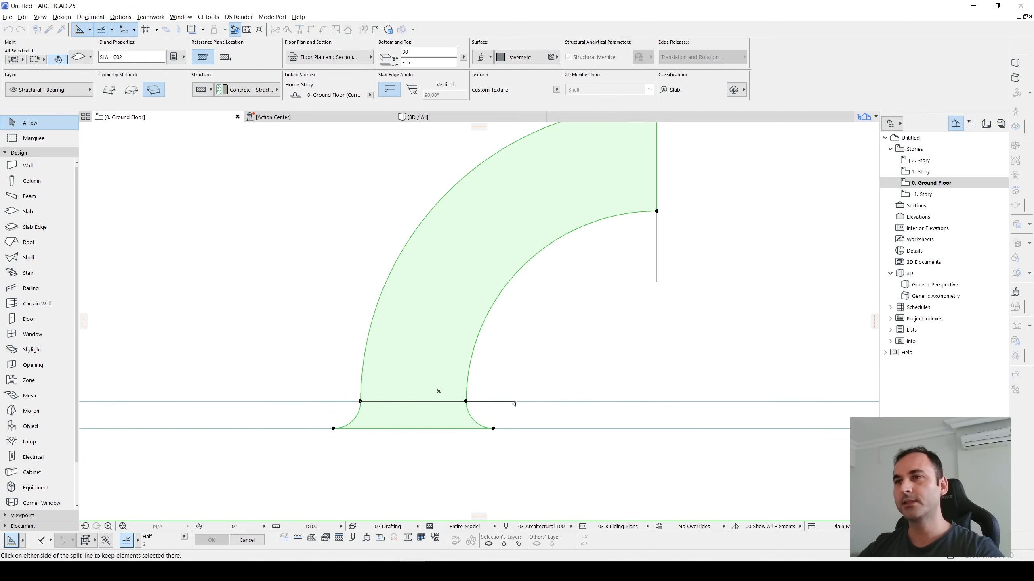
left_click(520, 328)
scroll(353, 474, "down", 1)
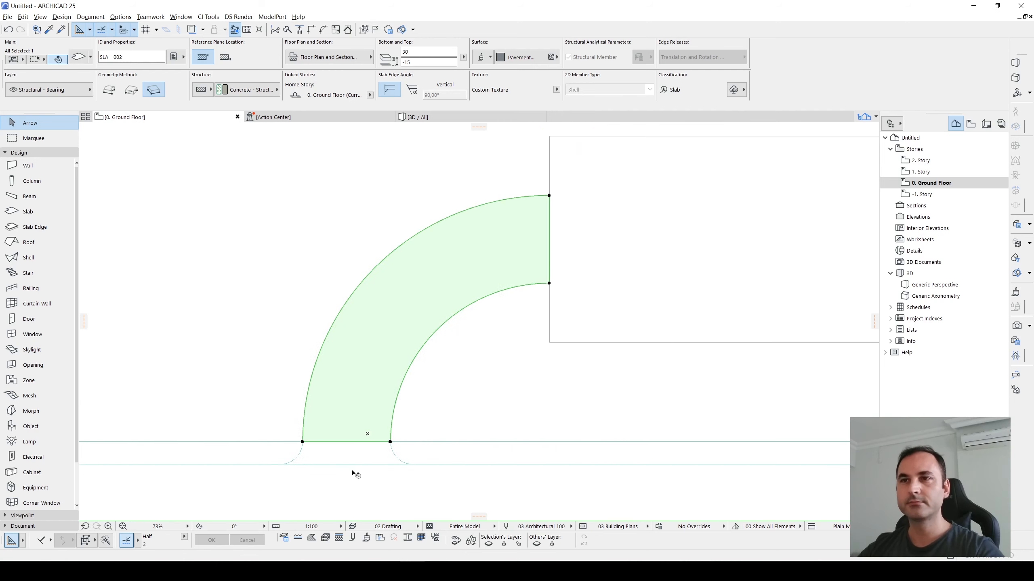
Convert the curved ramp part of the split slab into a morph
left_click(343, 453)
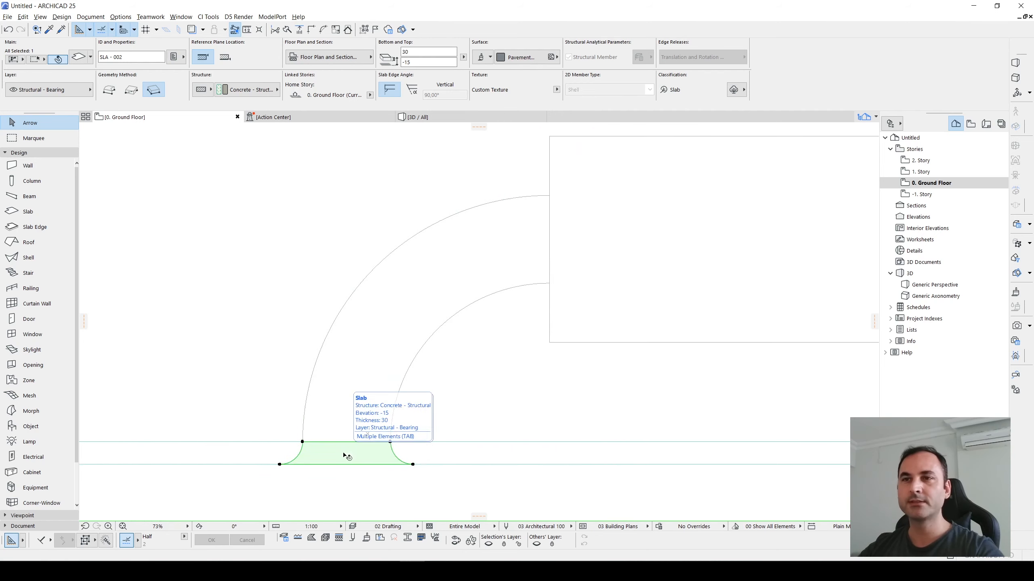
left_click(358, 346)
middle_click_drag(342, 438, 394, 371)
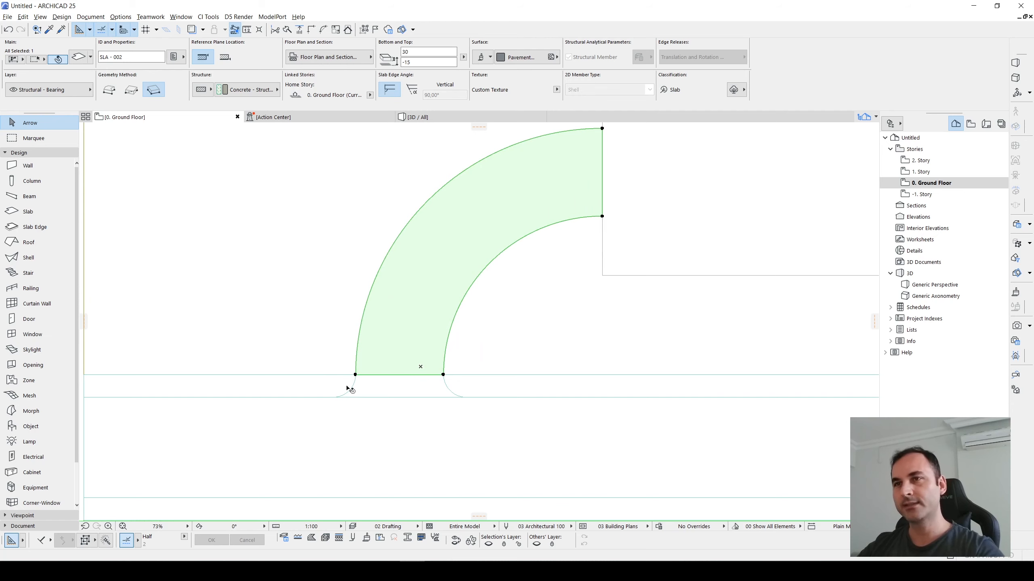
middle_click_drag(560, 211, 509, 310)
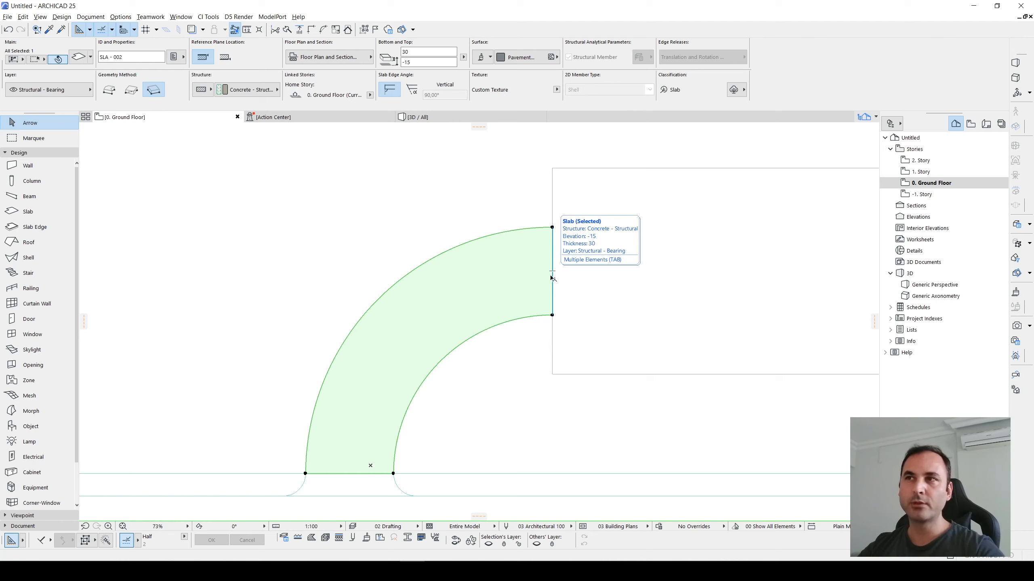
right_click(513, 263)
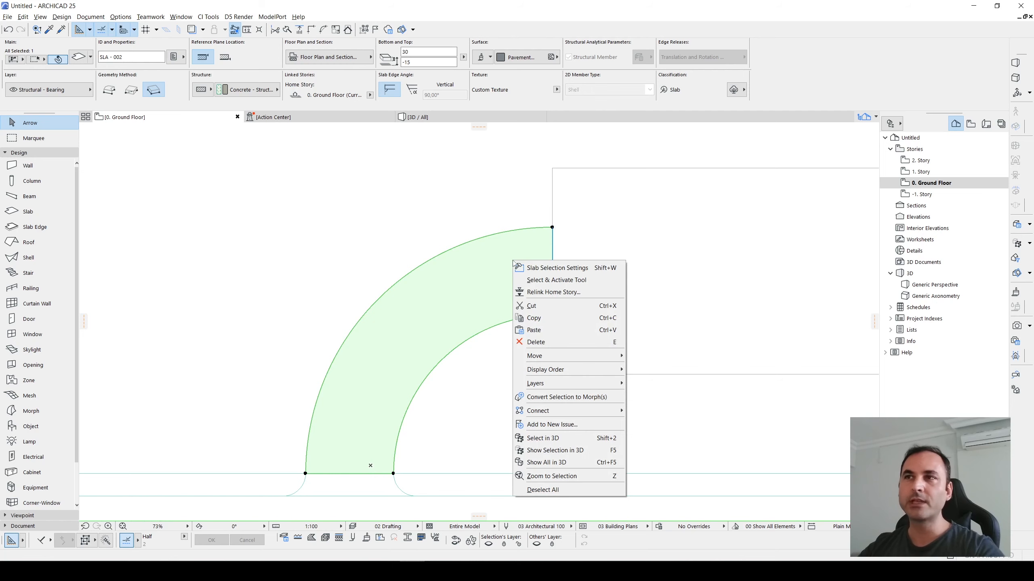
left_click(554, 398)
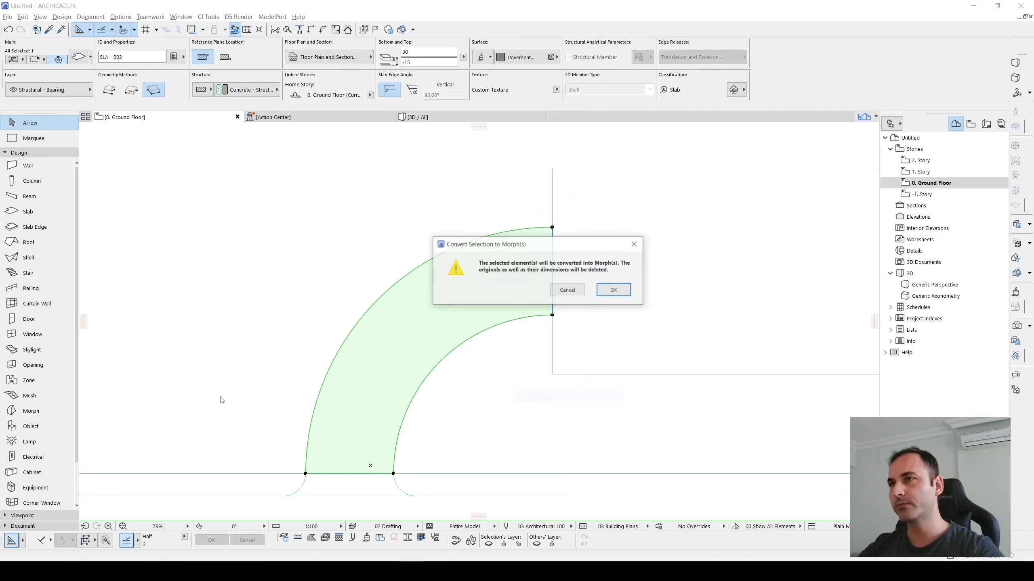
left_click(612, 290)
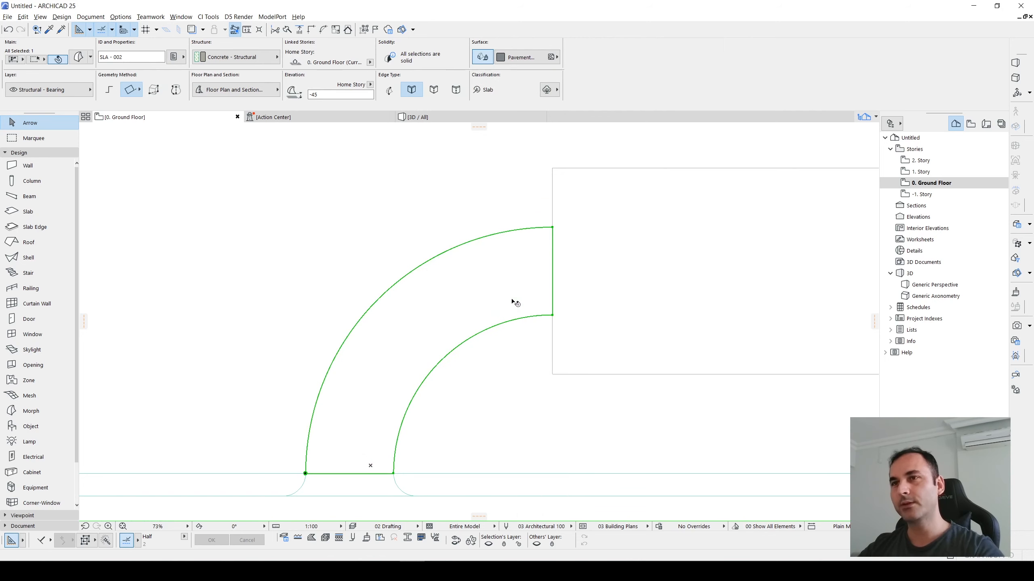
Bring the ramp morph's far end into view in 3D and set the Arrow tool to sub-element selection
middle_click_drag(563, 305, 553, 232, "shift")
mouse_move(556, 341)
middle_mouse_down("shift")
mouse_move(577, 255)
mouse_move(557, 340)
middle_mouse_up("shift")
left_click(580, 202)
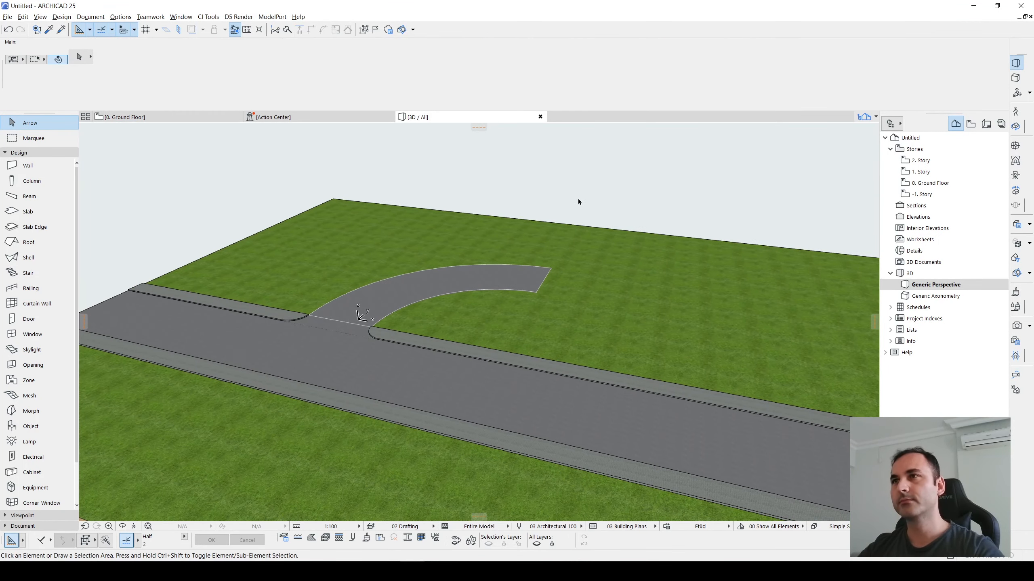
scroll(580, 192, "up", 5)
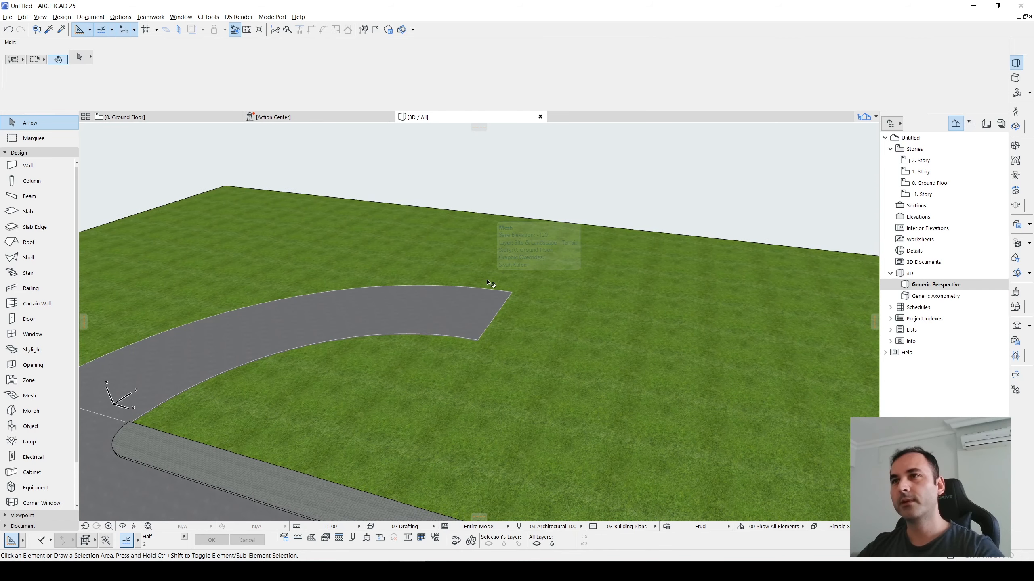
left_click(496, 311)
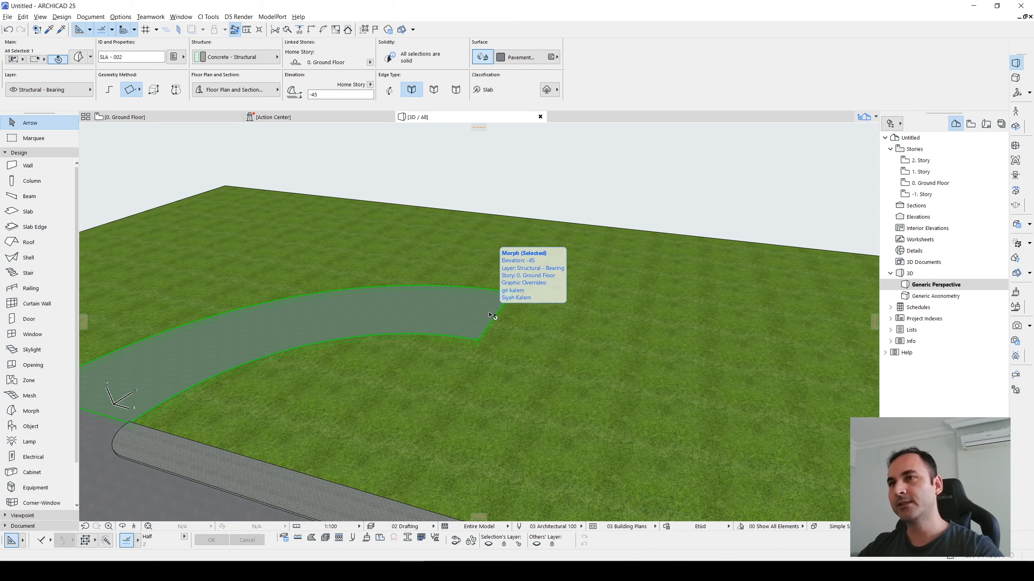
scroll(496, 324, "up", 2)
key("Escape")
middle_click_drag(495, 324, 555, 294, "shift")
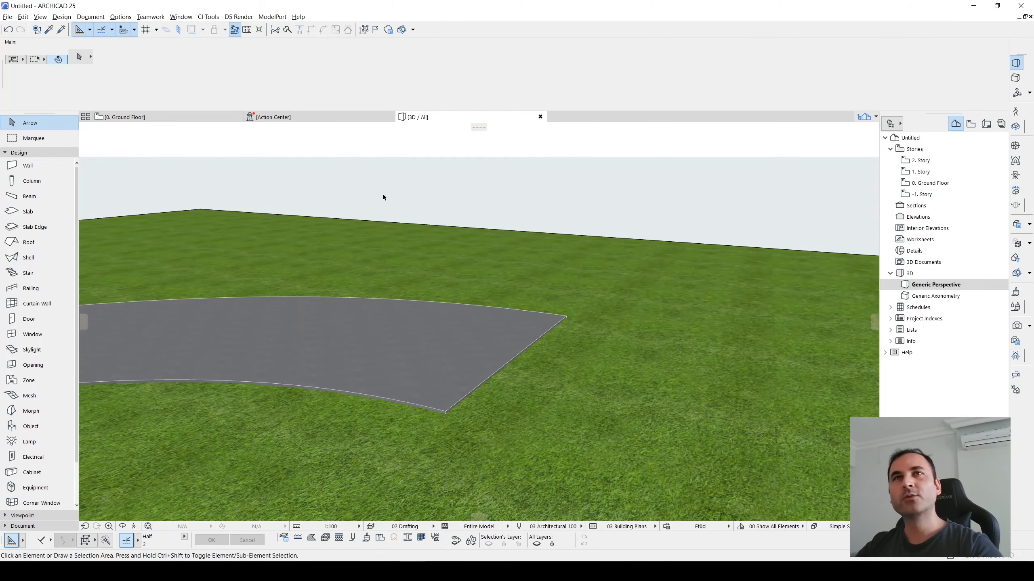
left_click(82, 62)
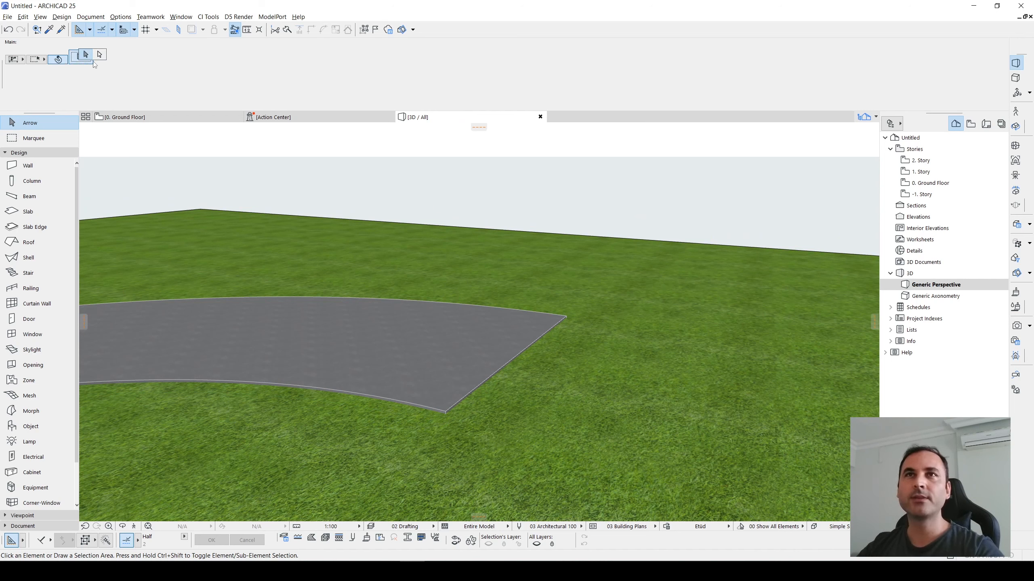
left_click(100, 56)
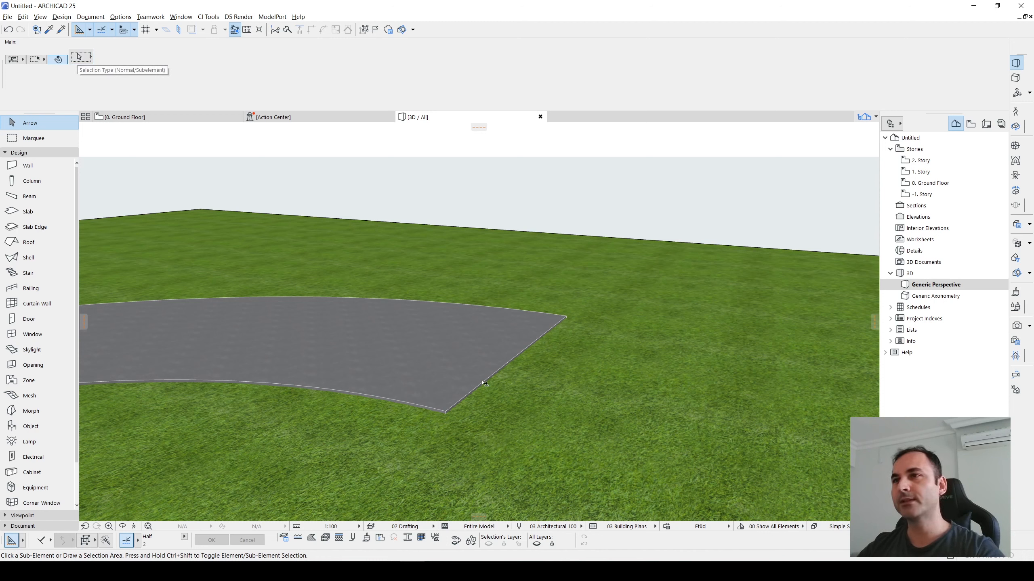
left_click(473, 365)
left_click(564, 257)
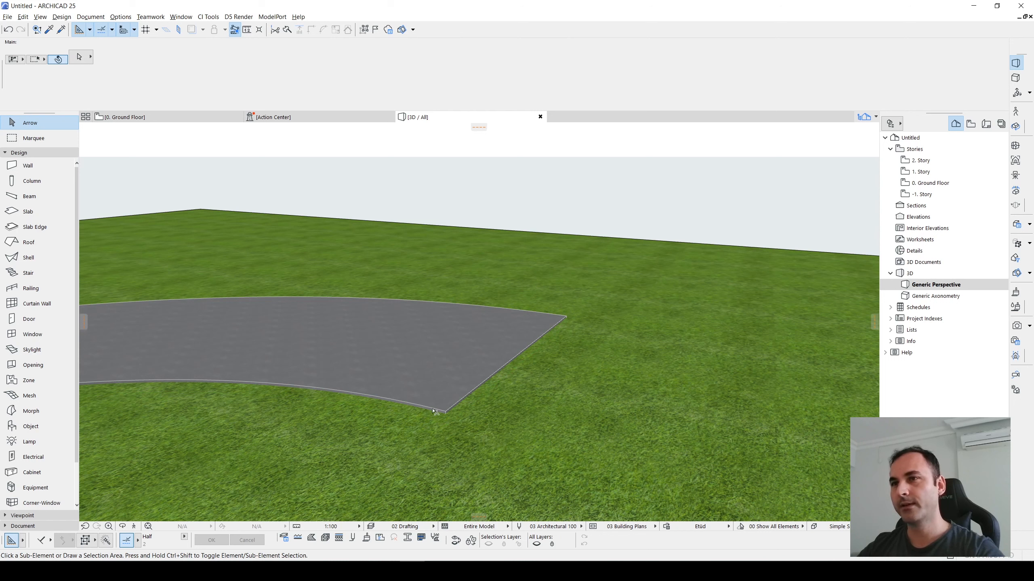
left_click(447, 414)
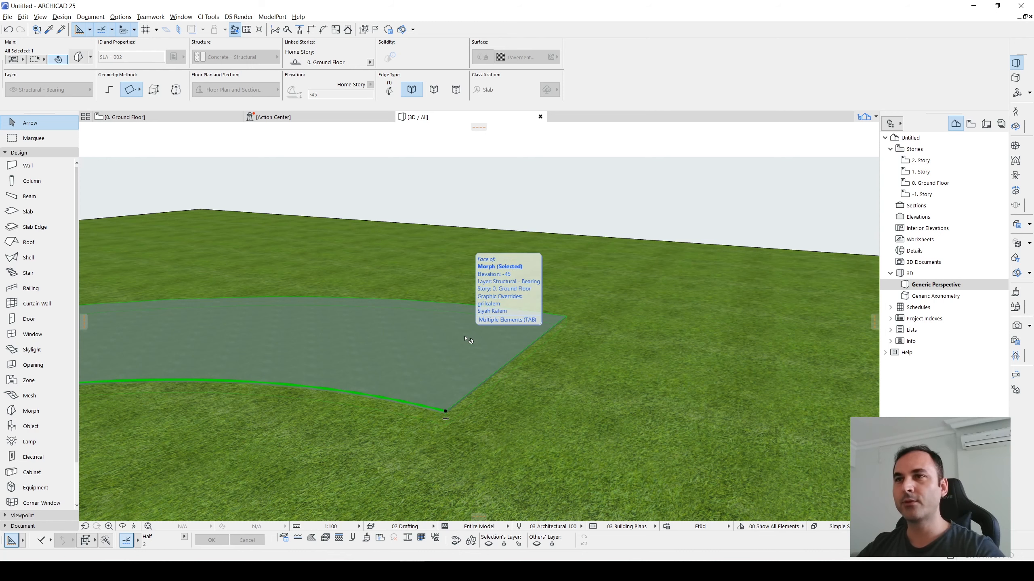
left_click(643, 155)
Select the end face of the ramp morph at the end away from the road
scroll(549, 336, "up", 4)
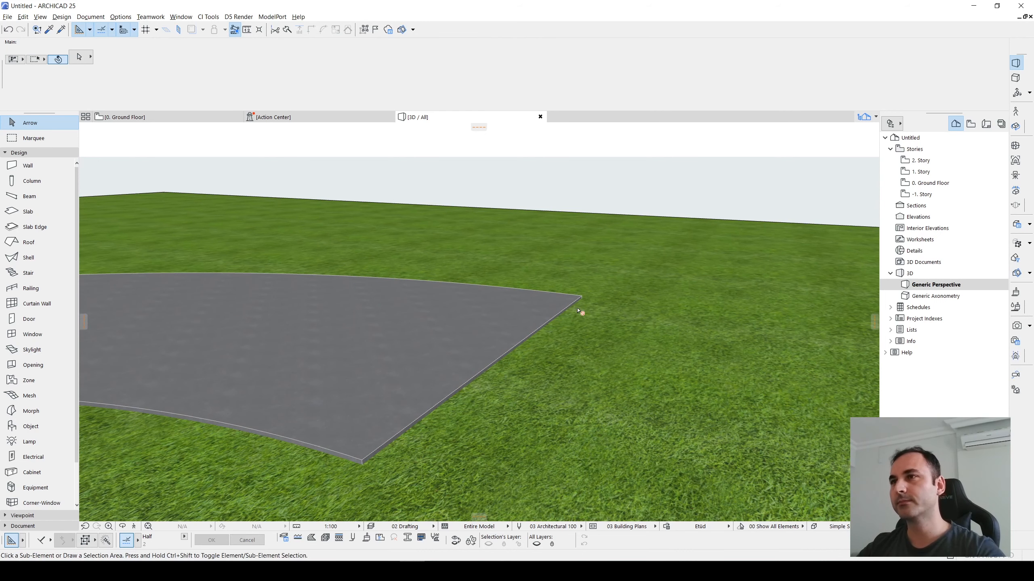
scroll(580, 308, "up", 2)
scroll(581, 306, "up", 1)
left_click(584, 285, "ctrl+shift")
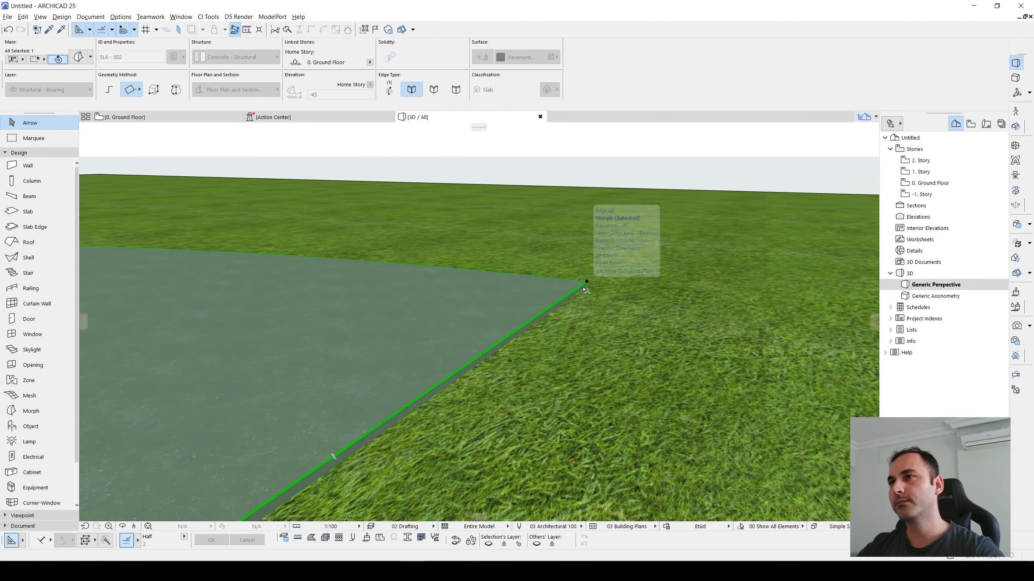
left_click(585, 286, "ctrl+shift")
left_click(583, 288, "ctrl+shift")
scroll(614, 381, "down", 5)
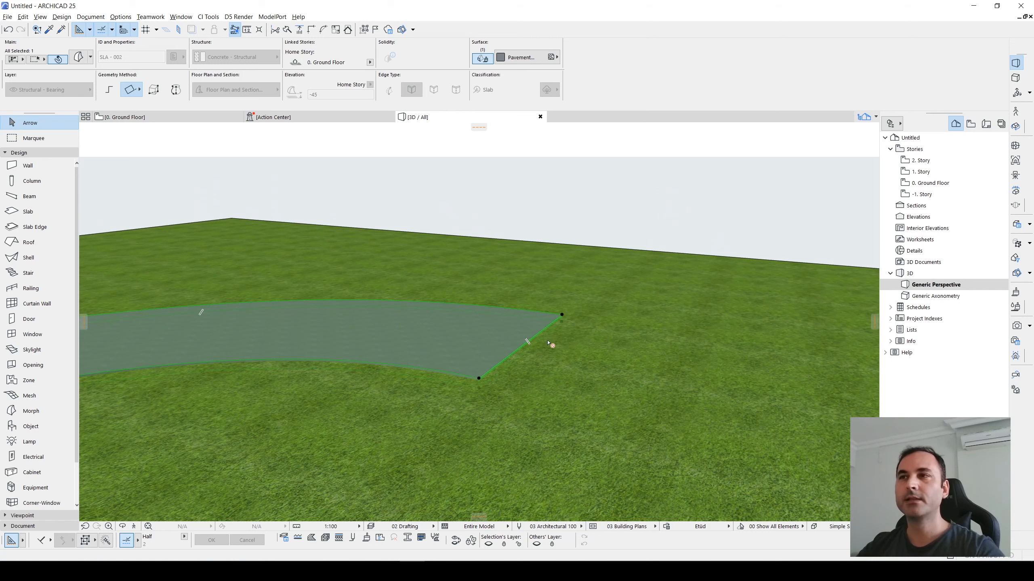
Lower the selected end face of the ramp morph vertically by 400, using its far corner as the reference point
right_click(594, 220)
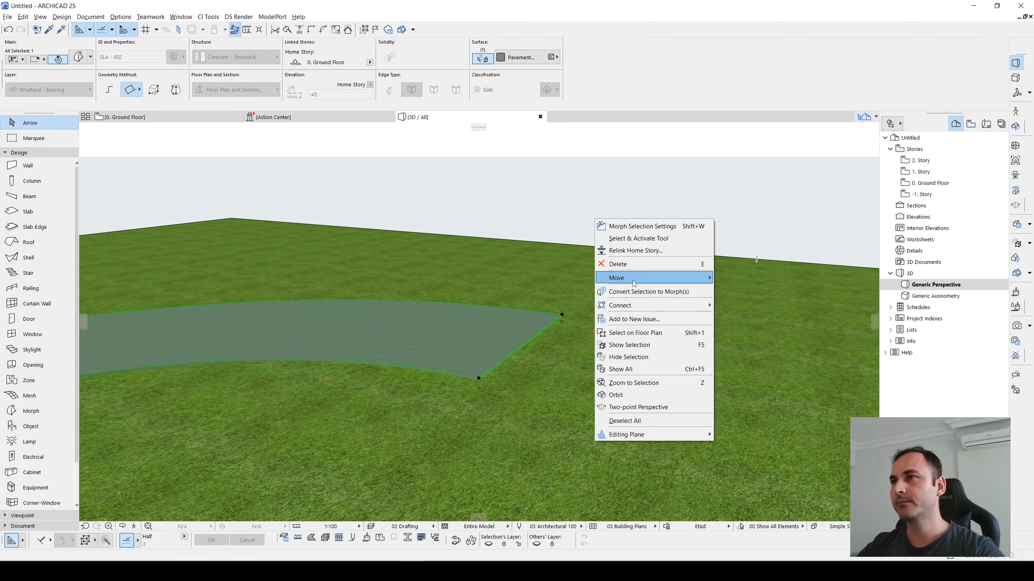
mouse_move(625, 281)
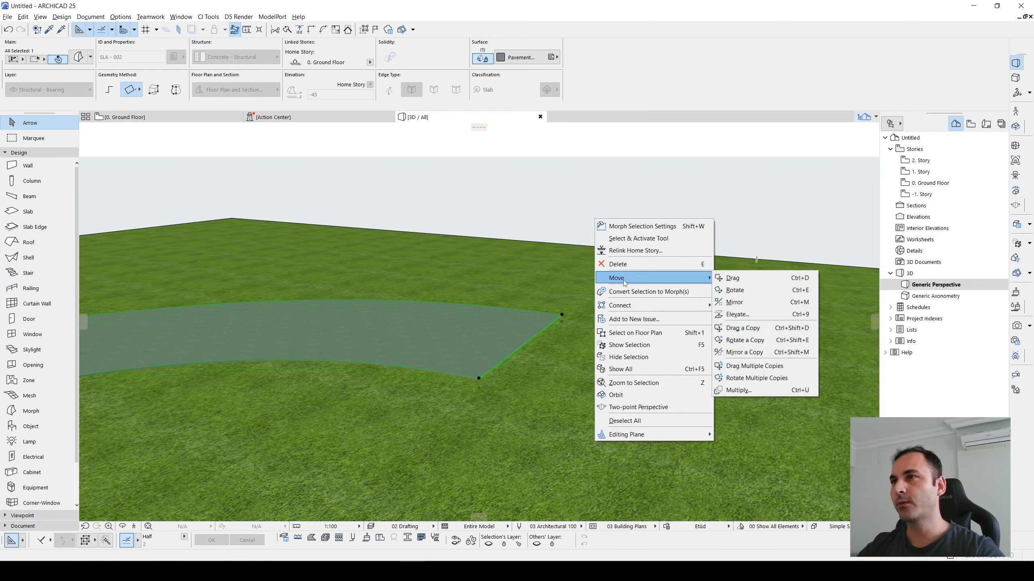
left_click(740, 281)
middle_click_drag(554, 339, 565, 304)
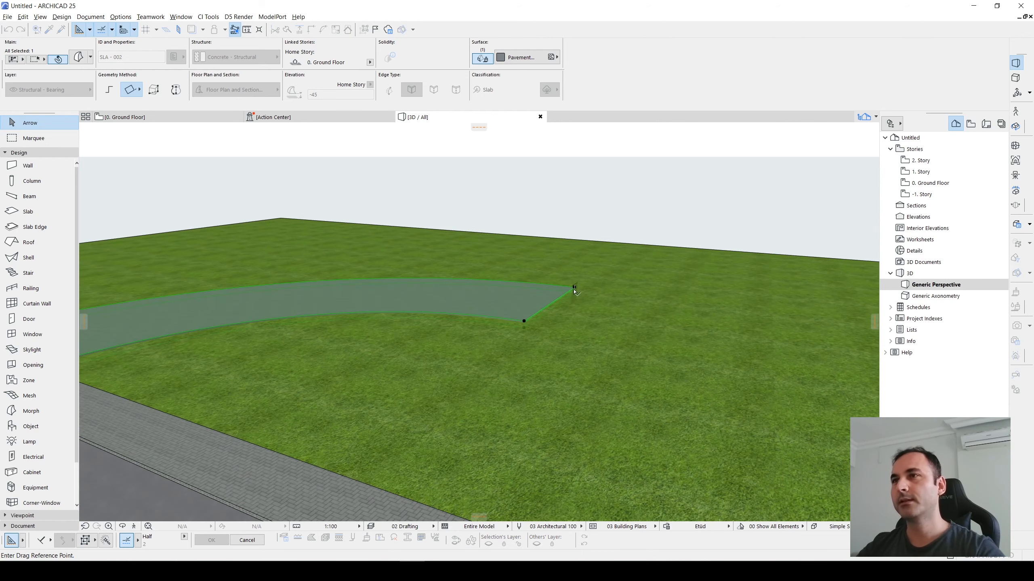
left_click(575, 286)
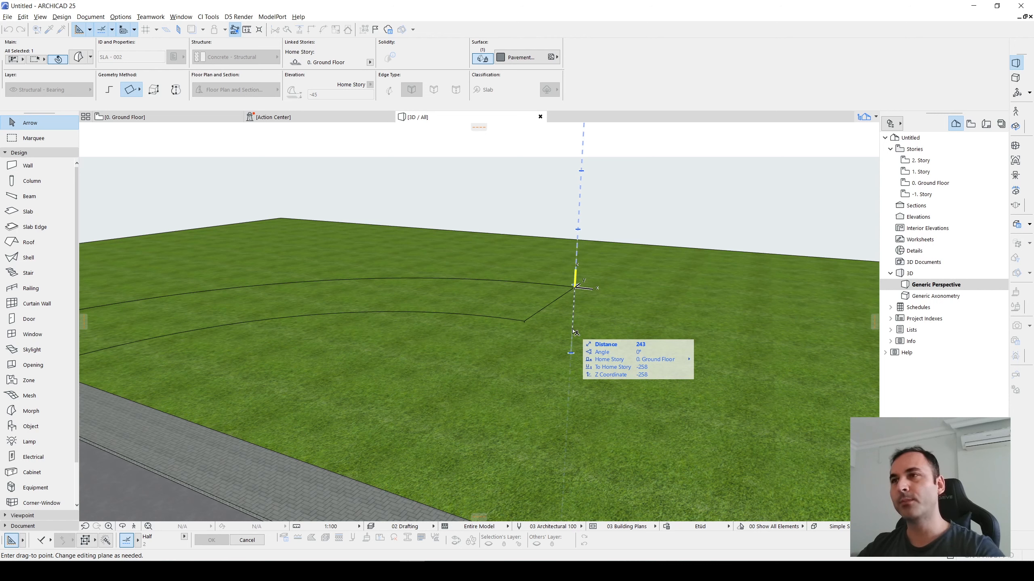
type("-")
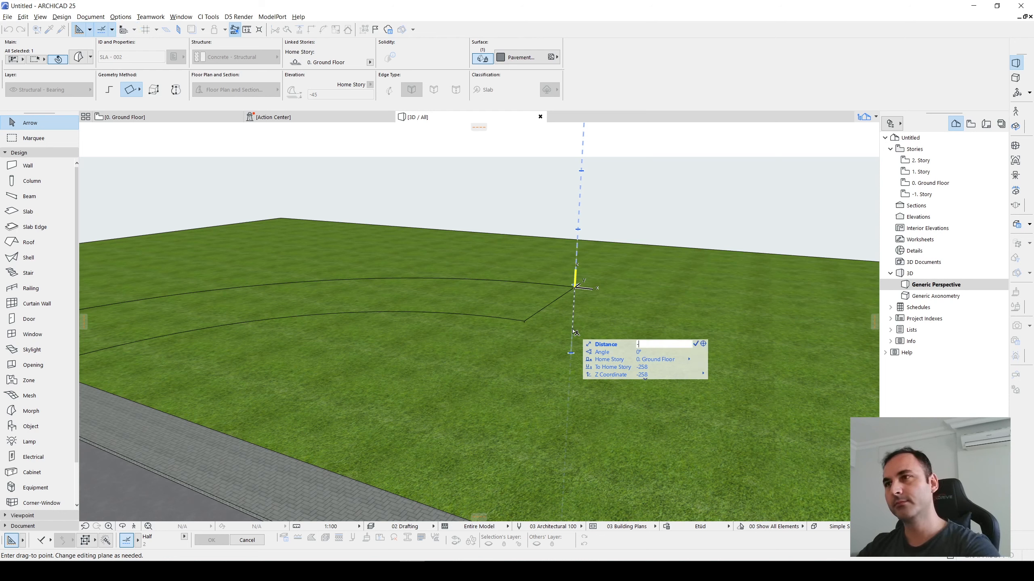
type("400")
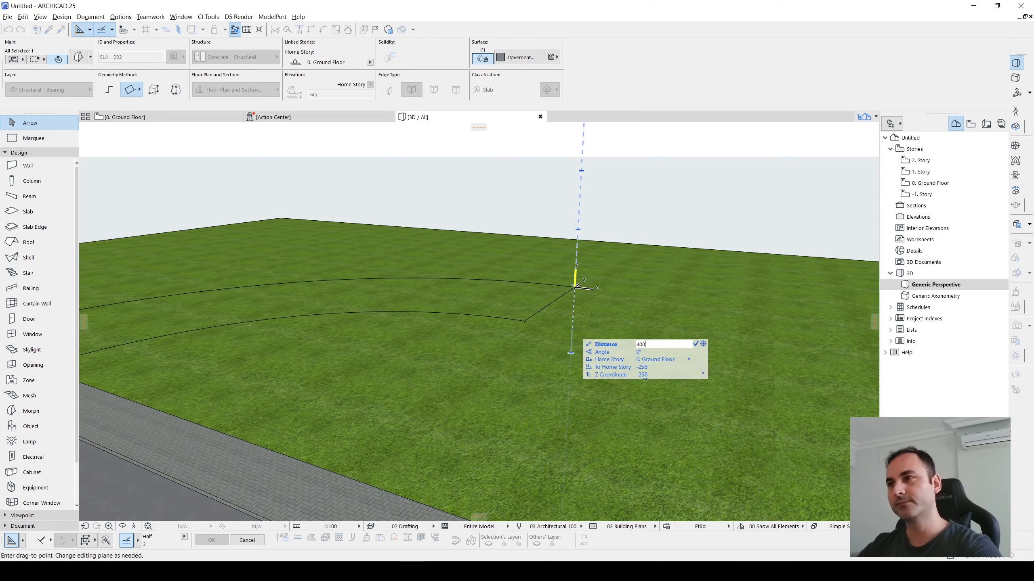
key("Return")
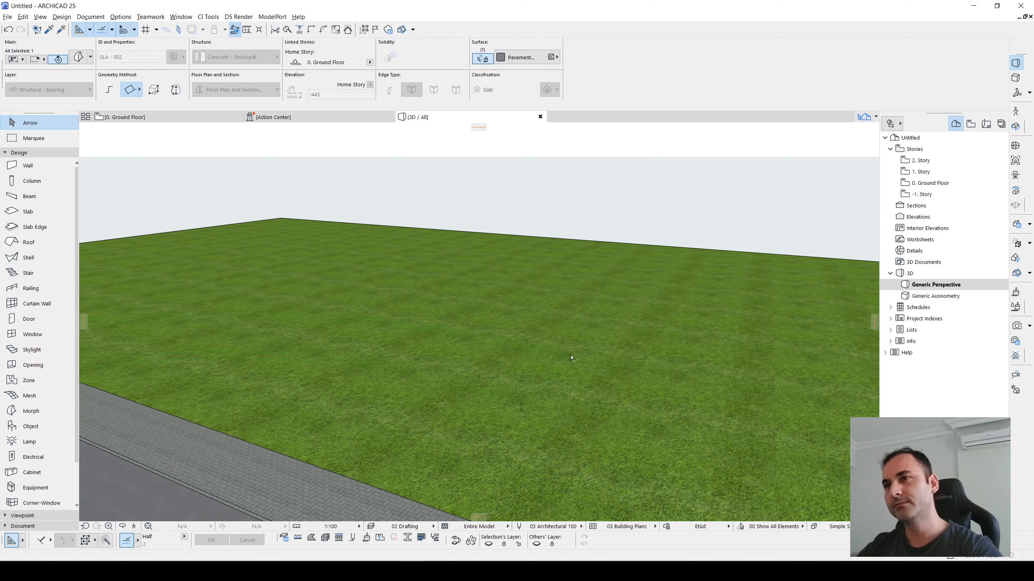
Isolate the sloped ramp in 3D and check how it appears on the 0. Ground Floor and -1. Story plans
key("F5")
mouse_move(585, 364)
middle_mouse_down("shift")
mouse_move(221, 335)
mouse_move(265, 310)
mouse_move(586, 380)
middle_mouse_up("shift")
left_click(597, 377)
key("F2")
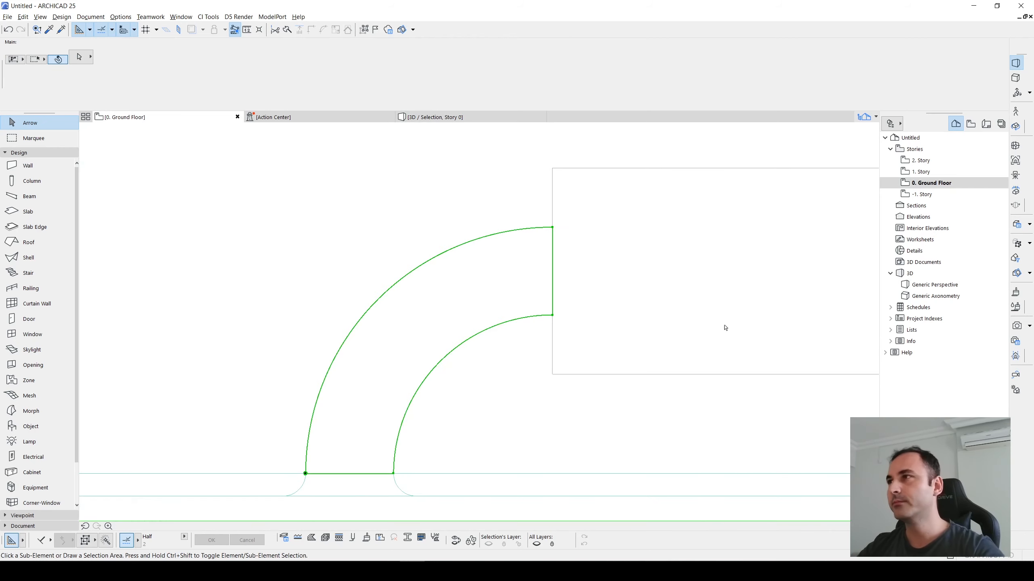
left_click(473, 362)
scroll(521, 359, "down", 3)
left_click(921, 196)
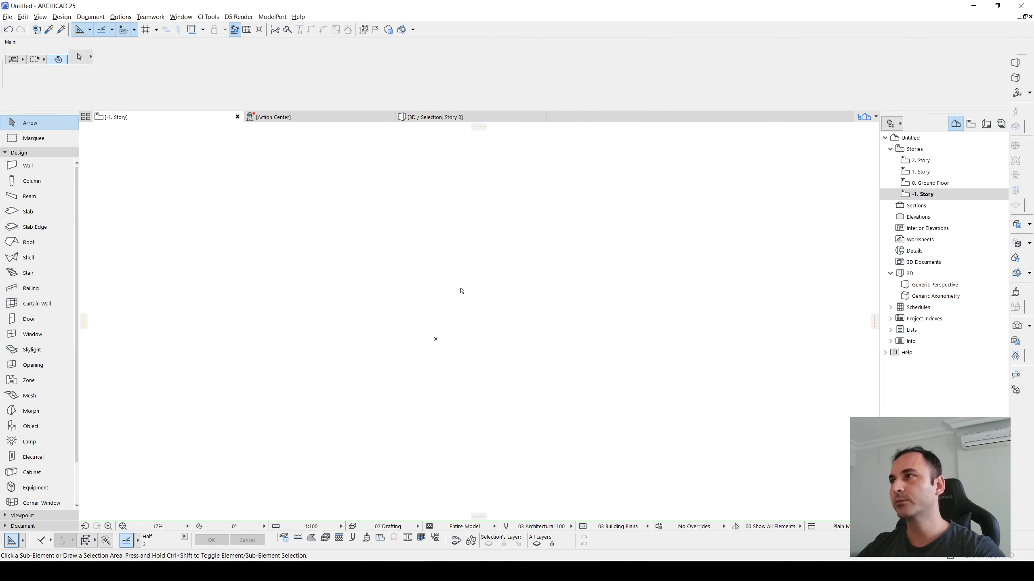
Switch the Arrow tool back to whole-element selection and set the ramp morph's Show on Stories option to All Relevant Stories
key("F5")
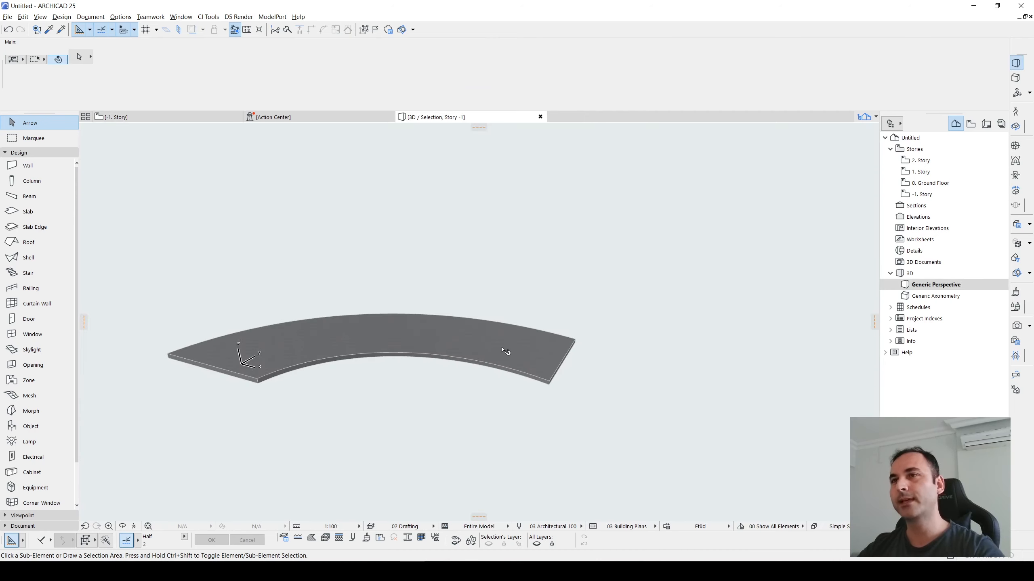
left_click(506, 352)
key("Escape")
left_click(82, 58)
left_click(86, 50)
left_click(496, 346)
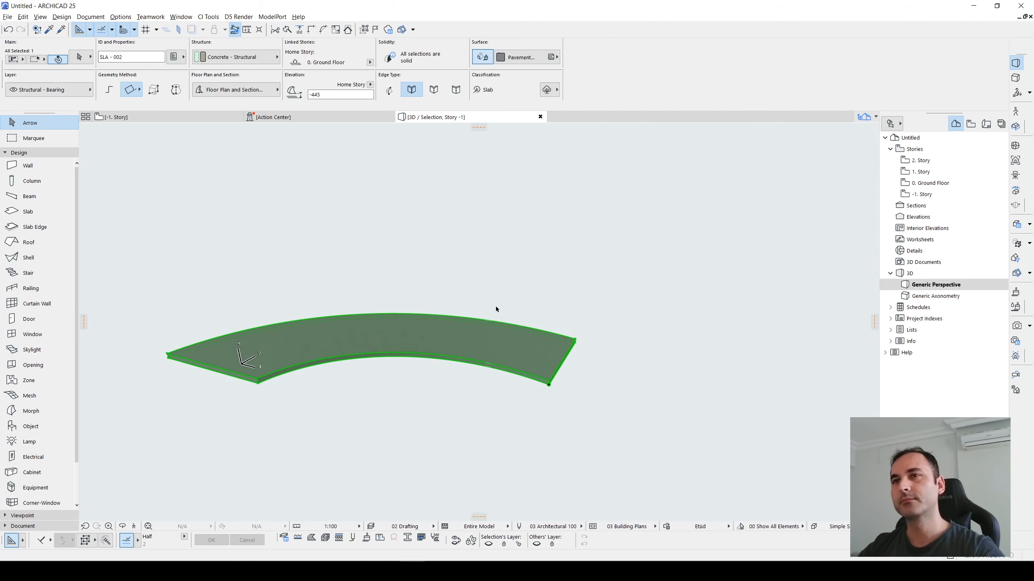
key("ctrl+t")
left_click(513, 165)
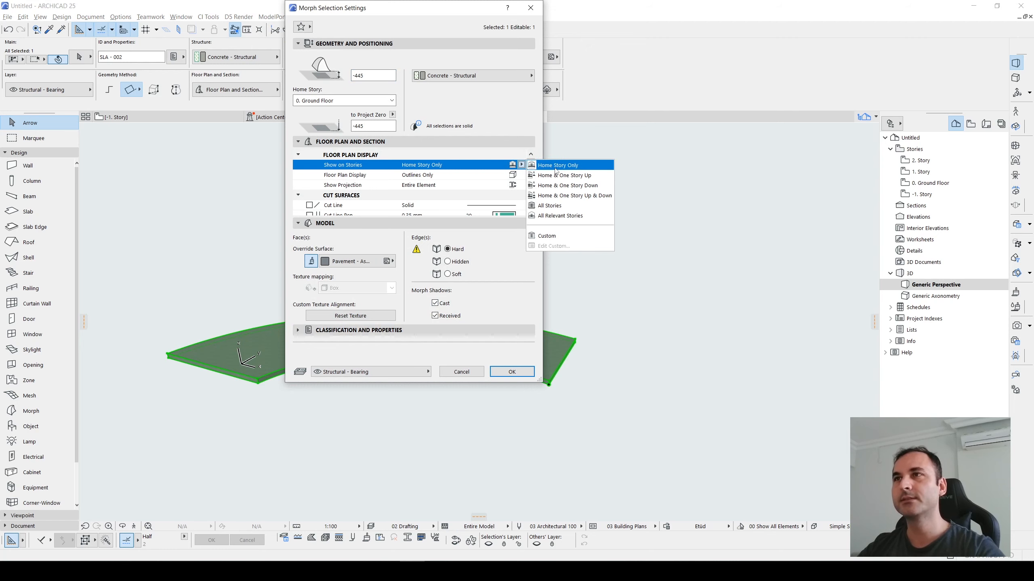
left_click(546, 216)
left_click(512, 372)
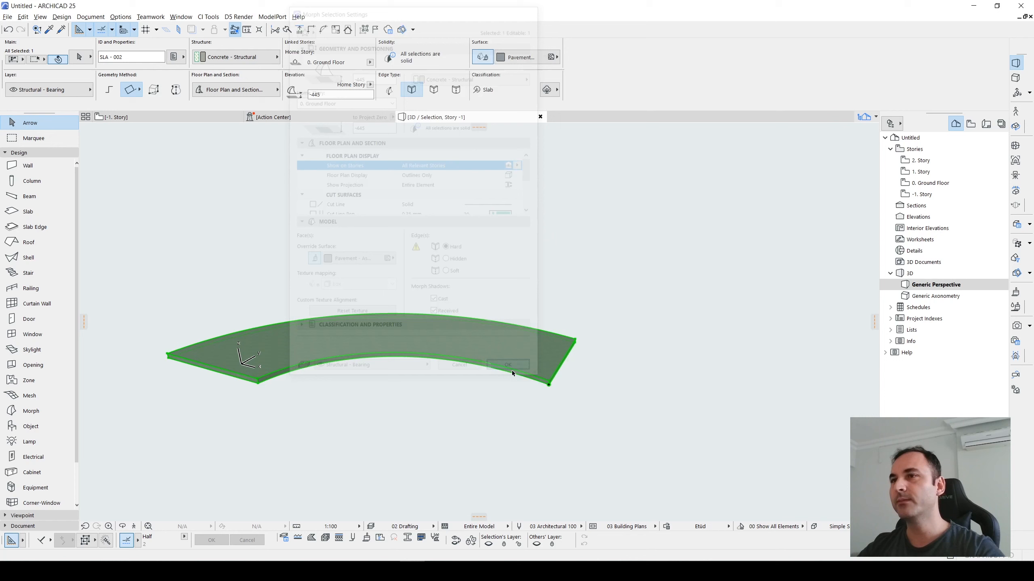
Open the -1. Story plan and turn on the trace reference
left_click(699, 322)
left_click(949, 197)
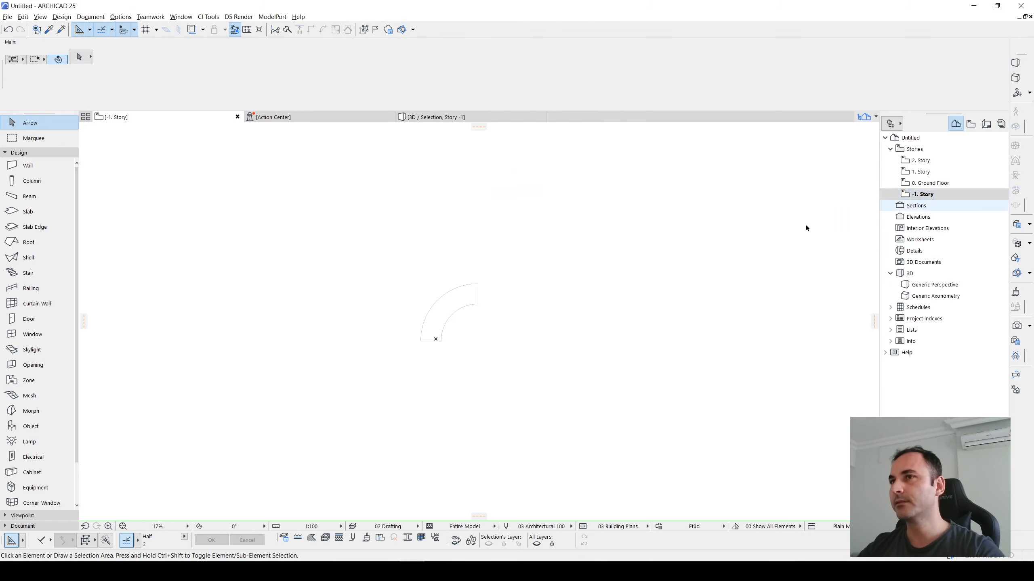
scroll(494, 293, "up", 5)
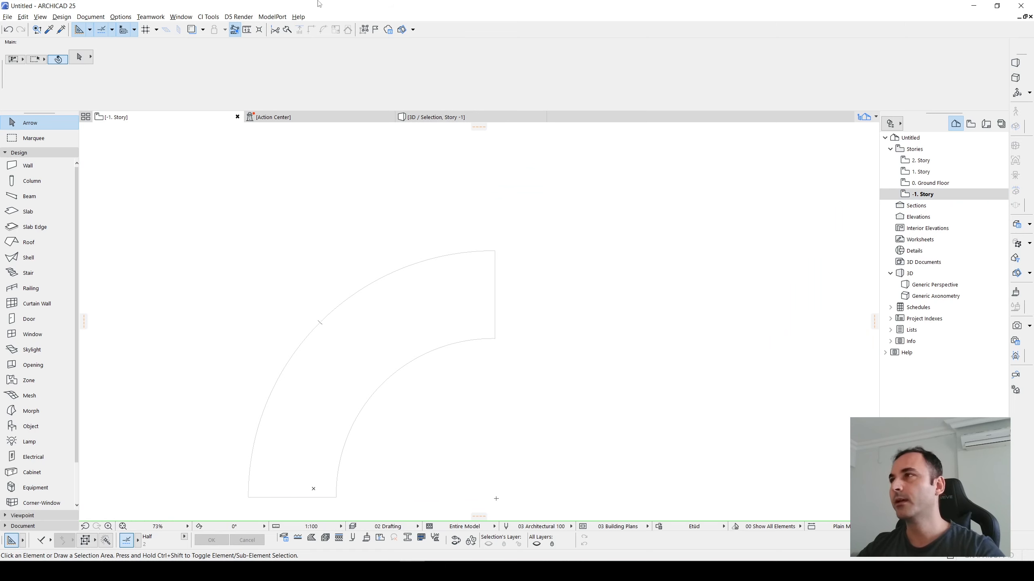
left_click(192, 29)
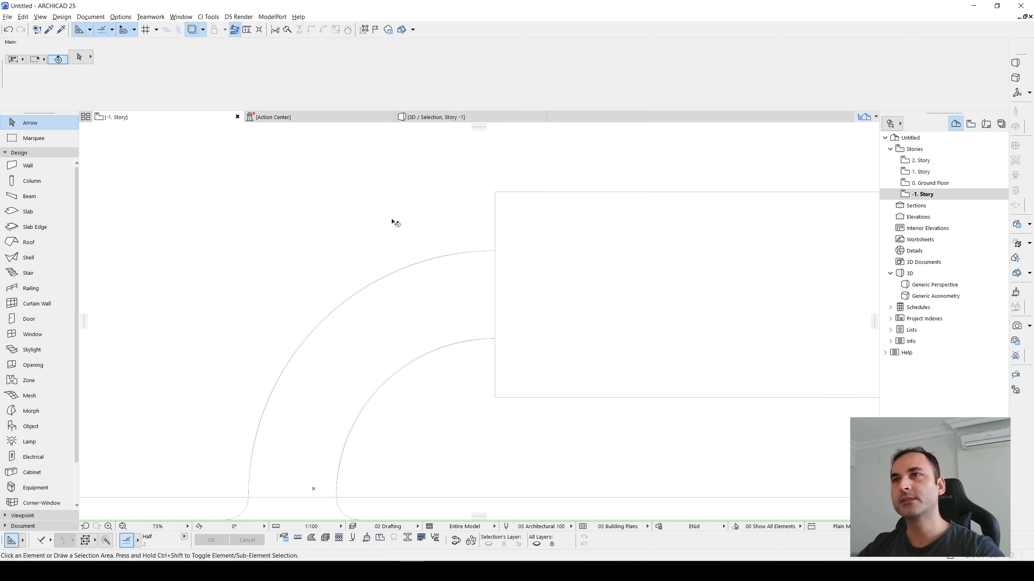
Create a slab on the -1. Story from the traced rectangular outline at the end of the ramp
left_click(28, 211)
scroll(185, 233, "down", 4)
middle_click_drag(405, 255, 328, 277)
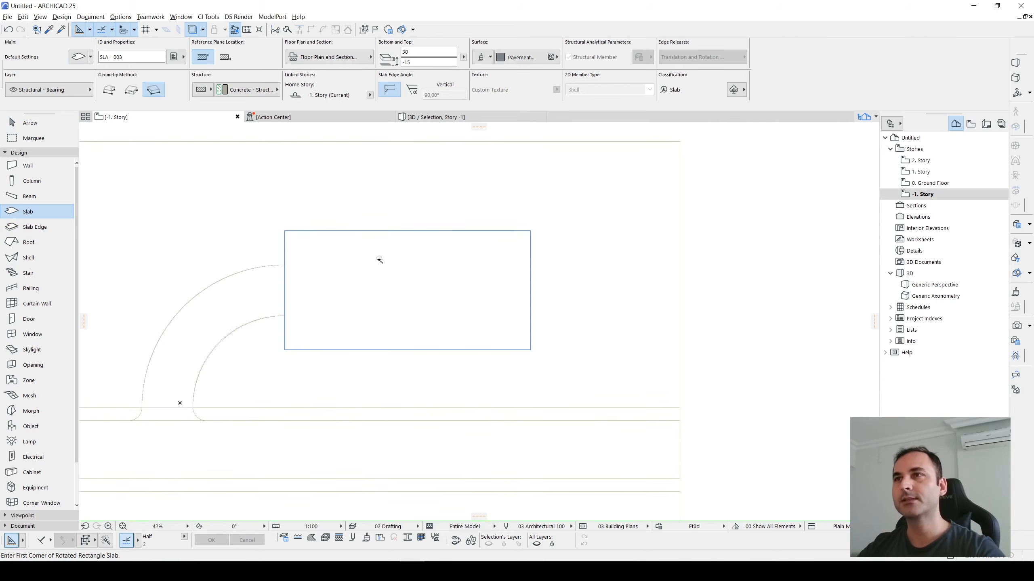
left_click(378, 260)
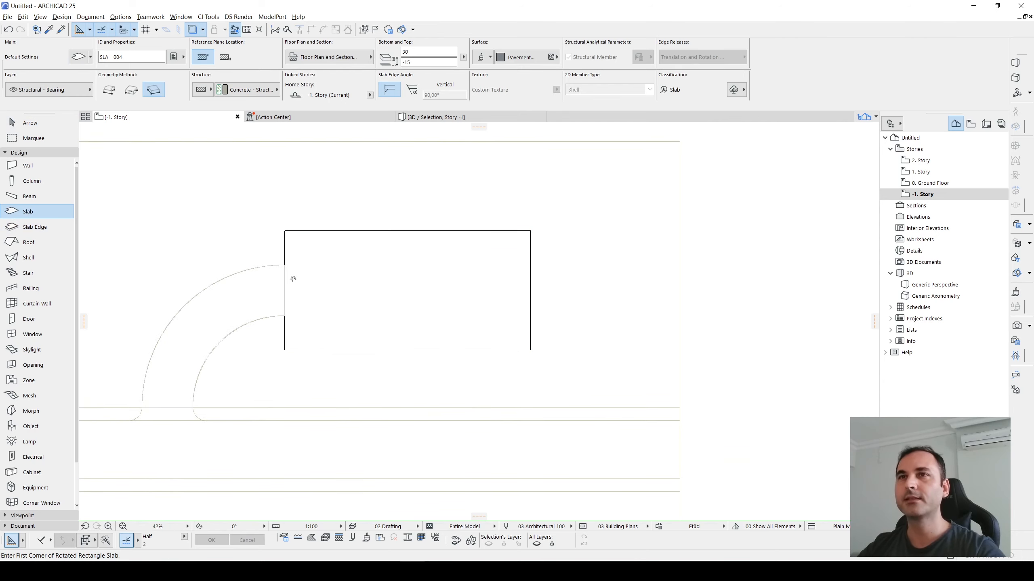
middle_click_drag(293, 279, 458, 293)
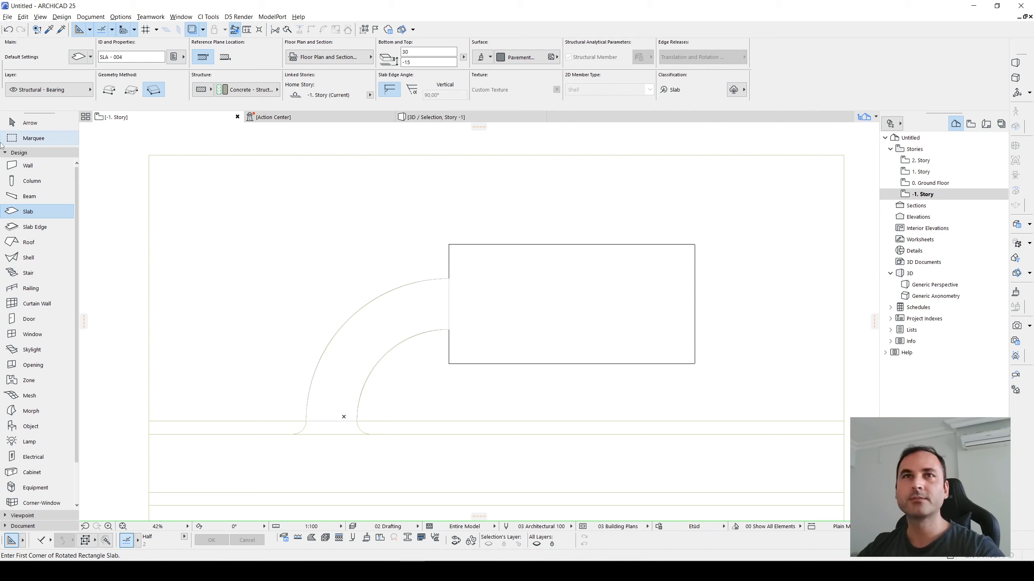
Enclose the rectangular slab with walls 30 thick in GENERIC - STRUCTURAL material, generated from its outline with the Outside Face reference line
left_click(19, 168)
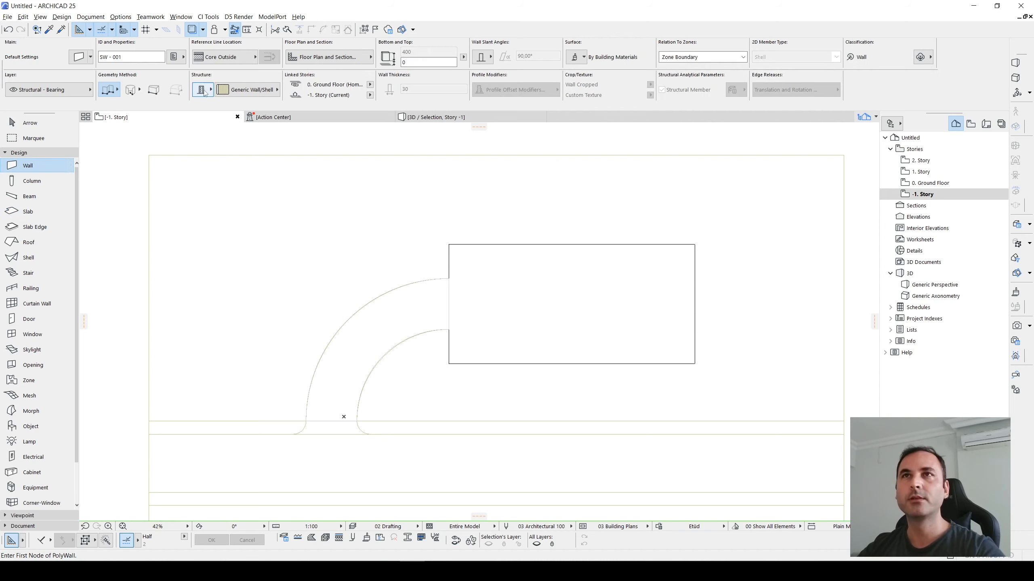
key("space")
left_click(464, 252)
scroll(448, 291, "up", 3)
key("Escape")
key("ctrl+a")
scroll(468, 373, "down", 4)
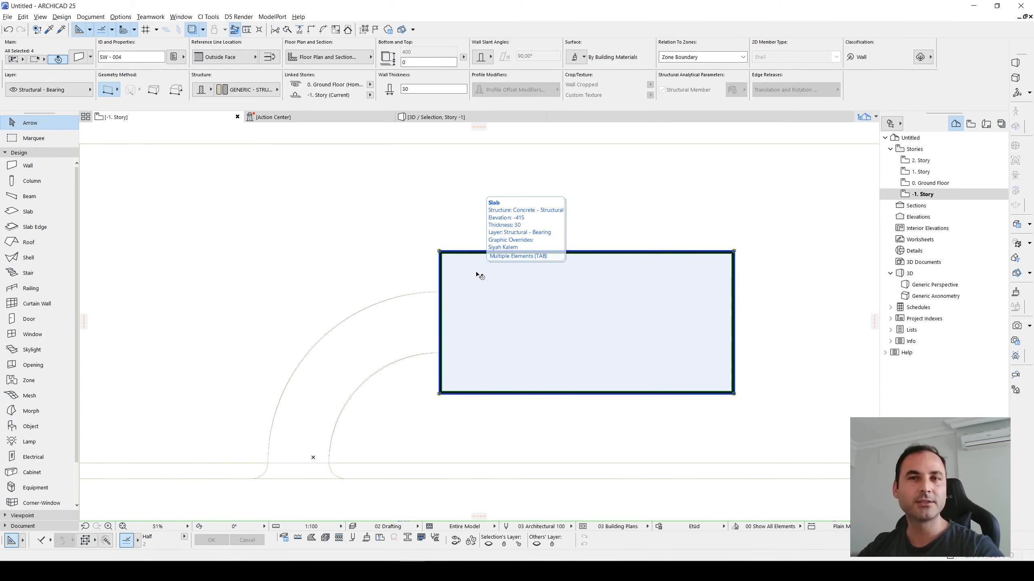
middle_click_drag(479, 275, 543, 208)
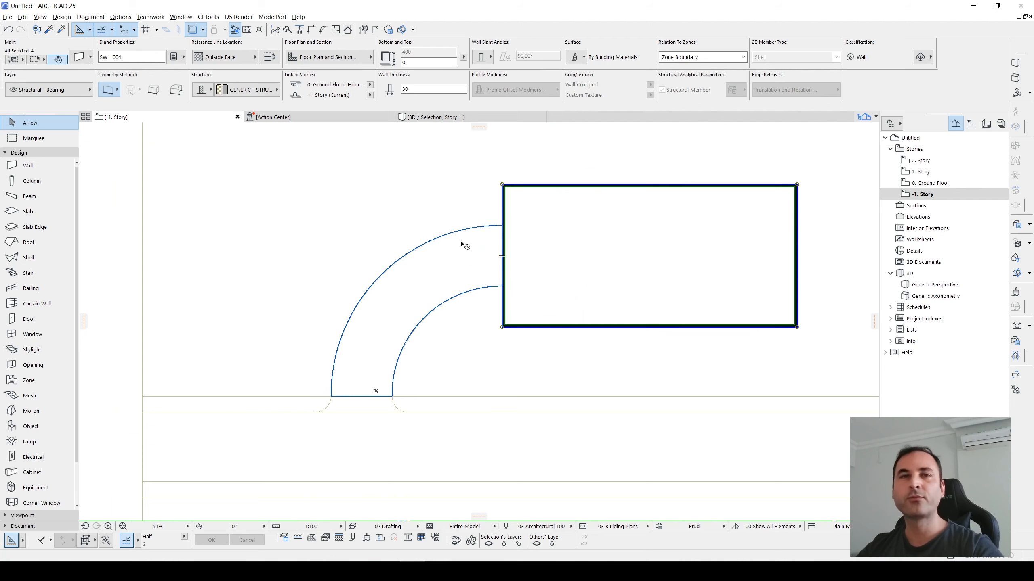
scroll(525, 188, "up", 5)
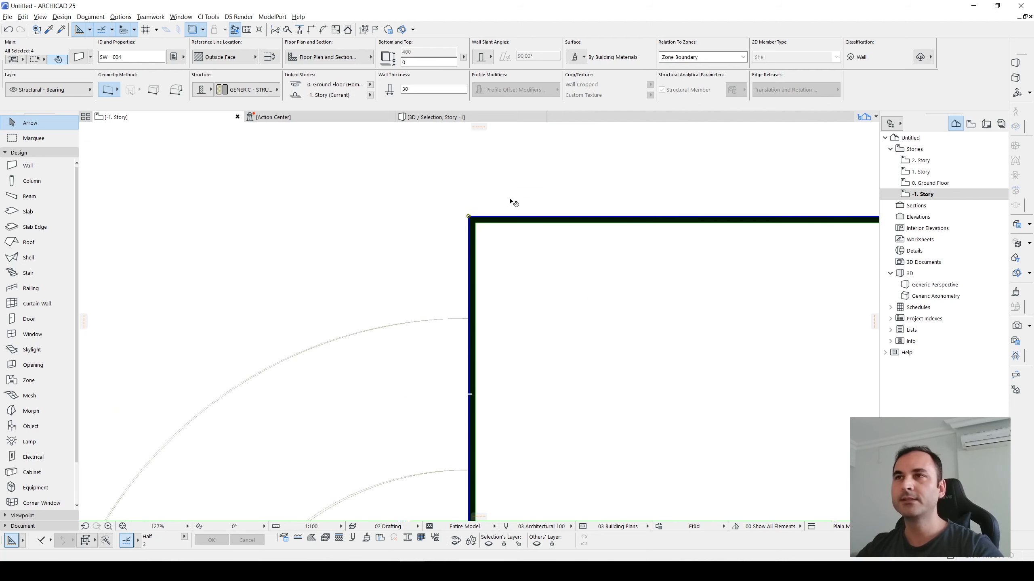
left_click(514, 205)
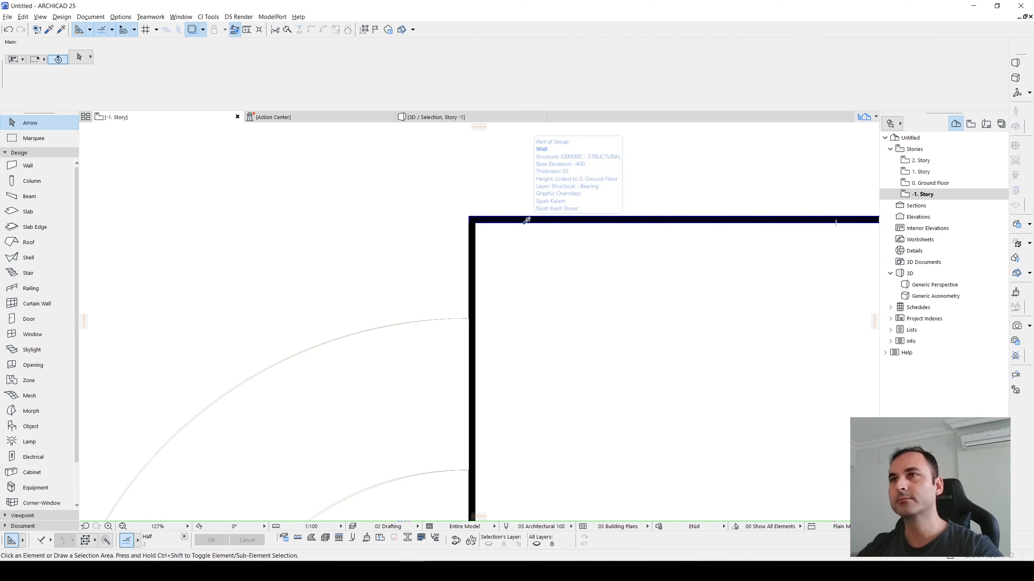
Pick up the rectangle wall's settings and generate matching walls from the curved ramp's outline
left_click(527, 221, "alt")
scroll(505, 230, "down", 4)
key("space")
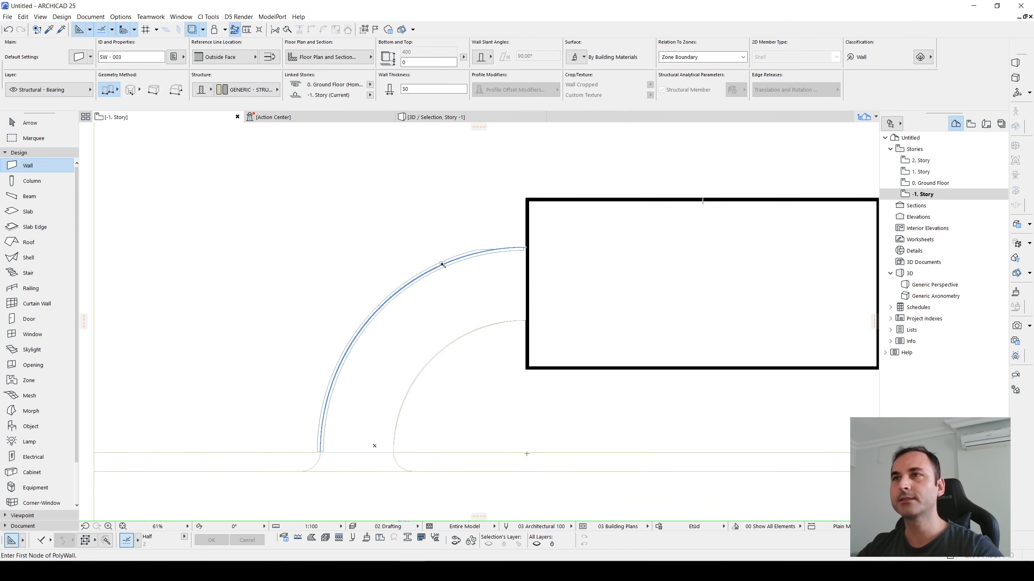
left_click(443, 266)
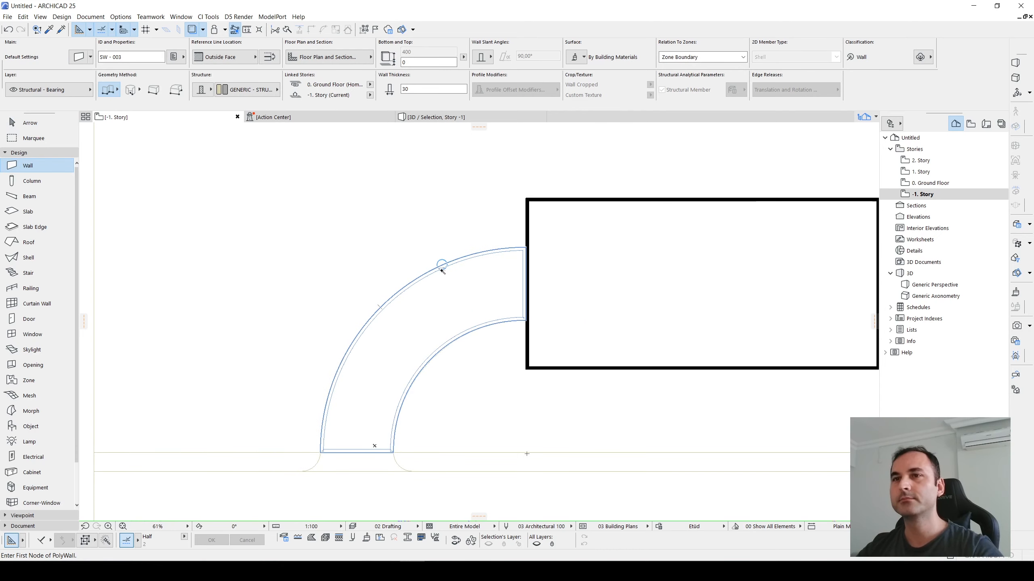
key("Escape")
Suspend the wall groups and delete the two short walls closing off the ends of the curved ramp
scroll(520, 263, "up", 4)
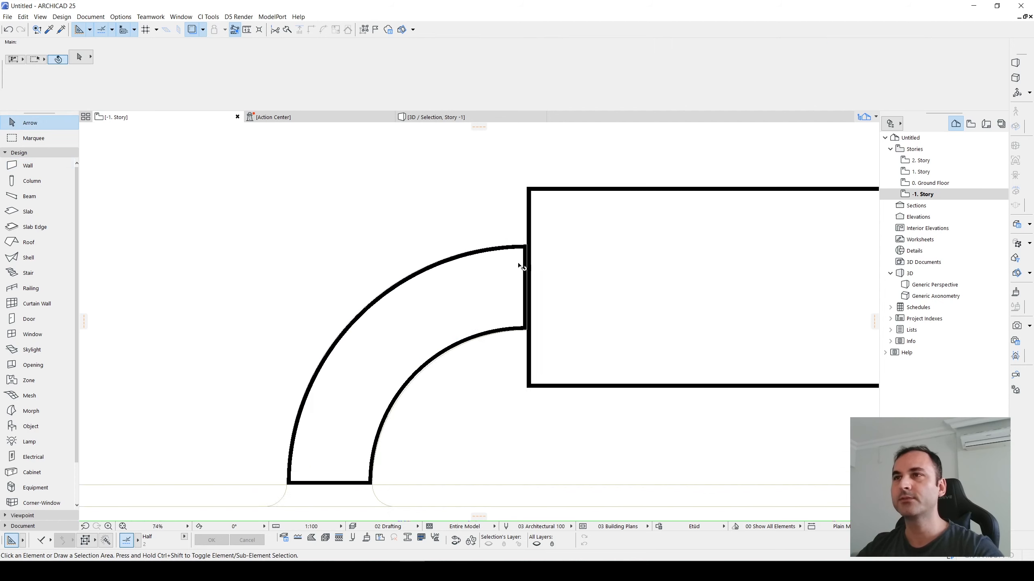
left_click(528, 258)
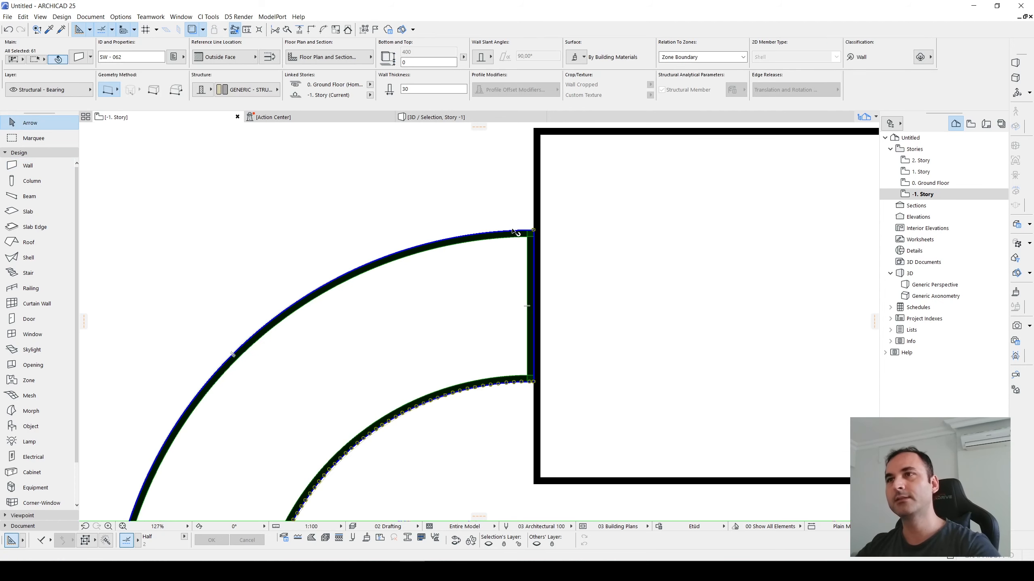
key("Escape")
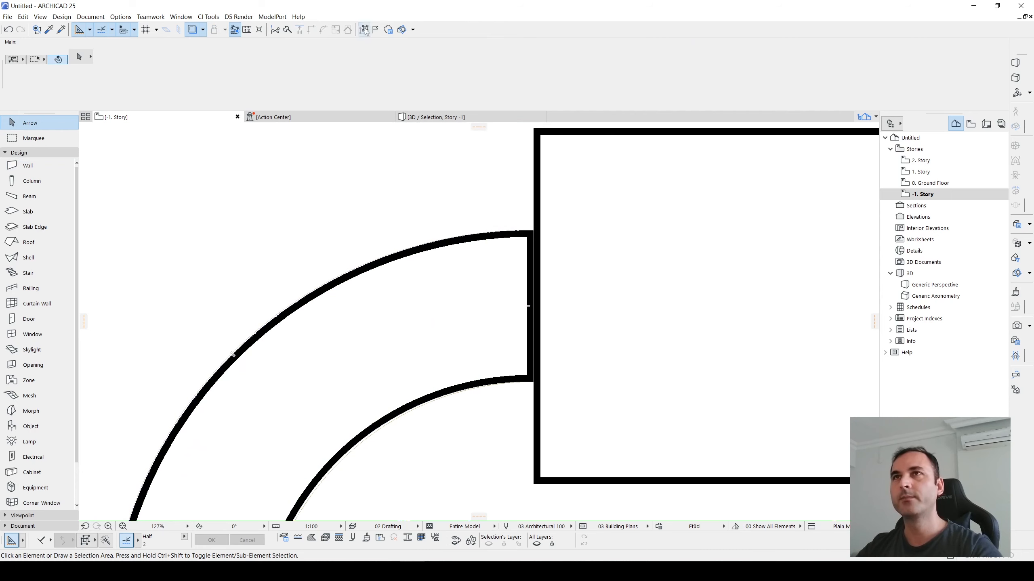
left_click(529, 252)
key("Escape")
scroll(492, 291, "down", 5)
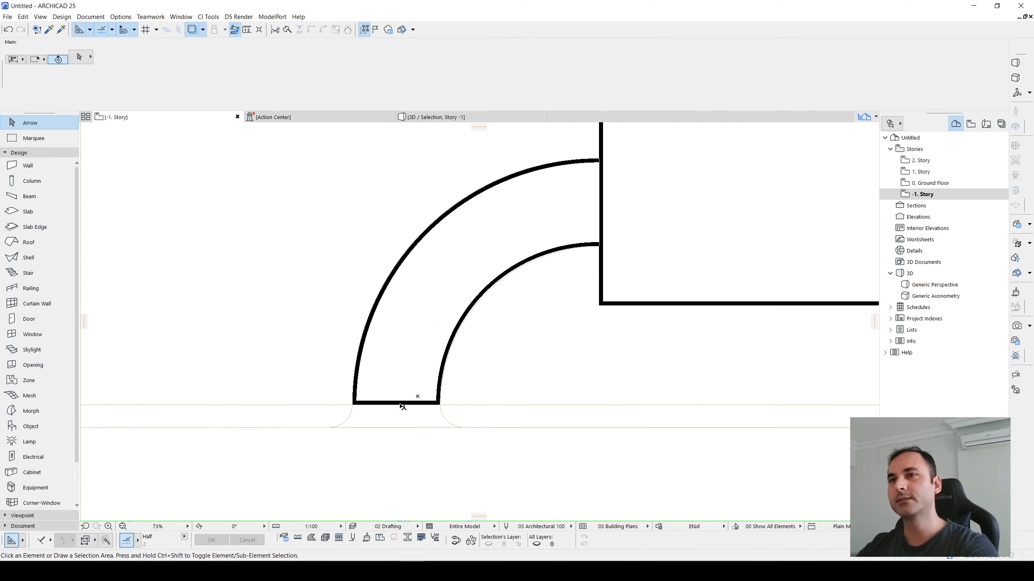
left_click(401, 405)
key("Delete")
Select all the curved ramp walls and flip them about their reference line to the outer sides of the ramp
scroll(468, 318, "up", 5)
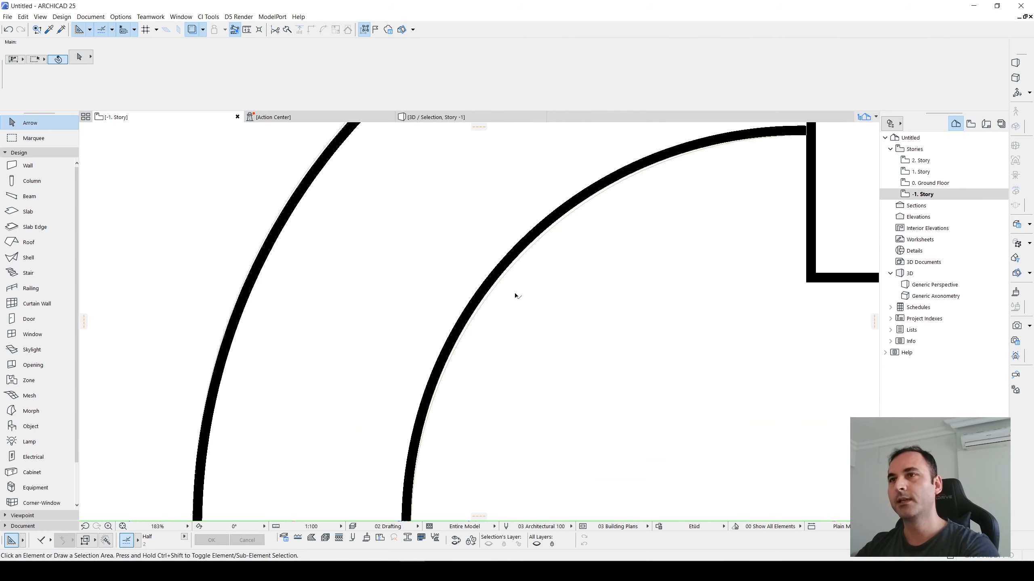
middle_click_drag(580, 241, 445, 379)
left_click(614, 279)
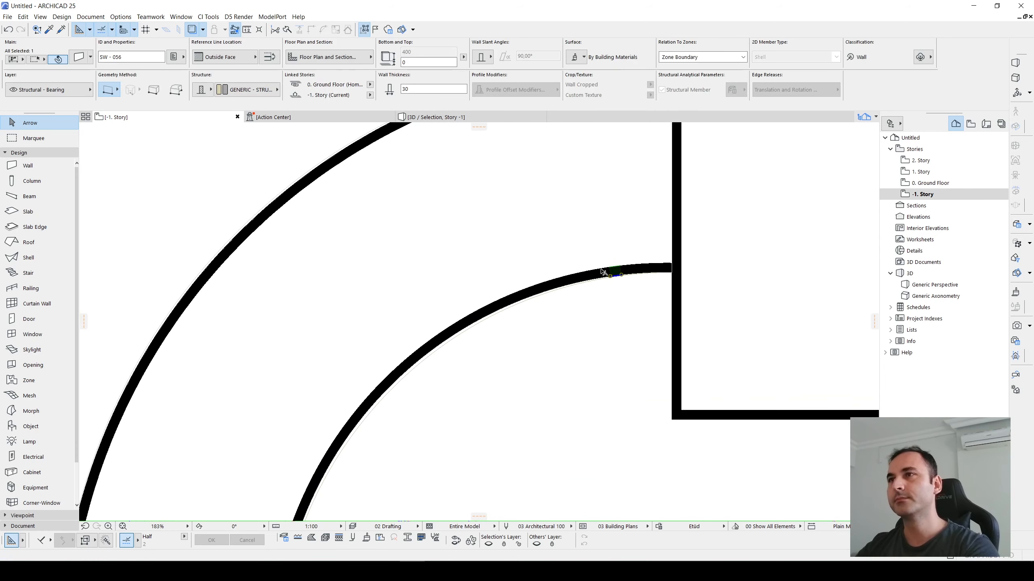
scroll(601, 274, "up", 7)
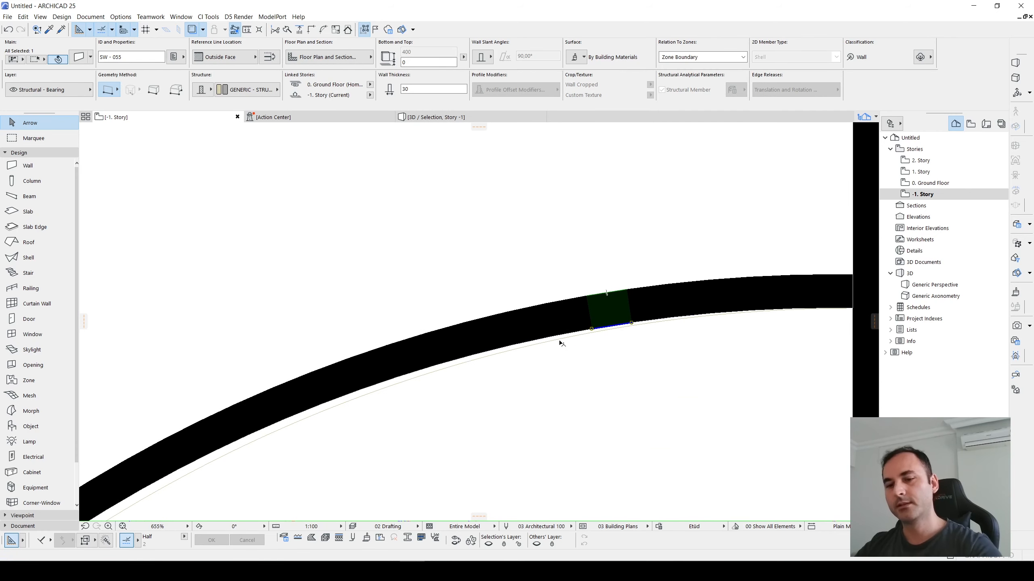
key("ctrl+a")
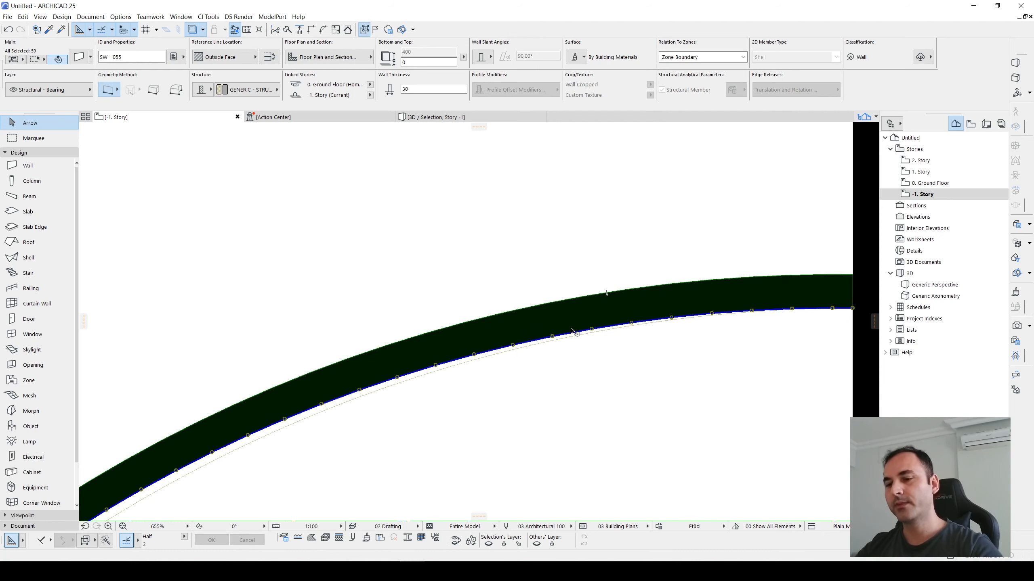
scroll(574, 332, "down", 10)
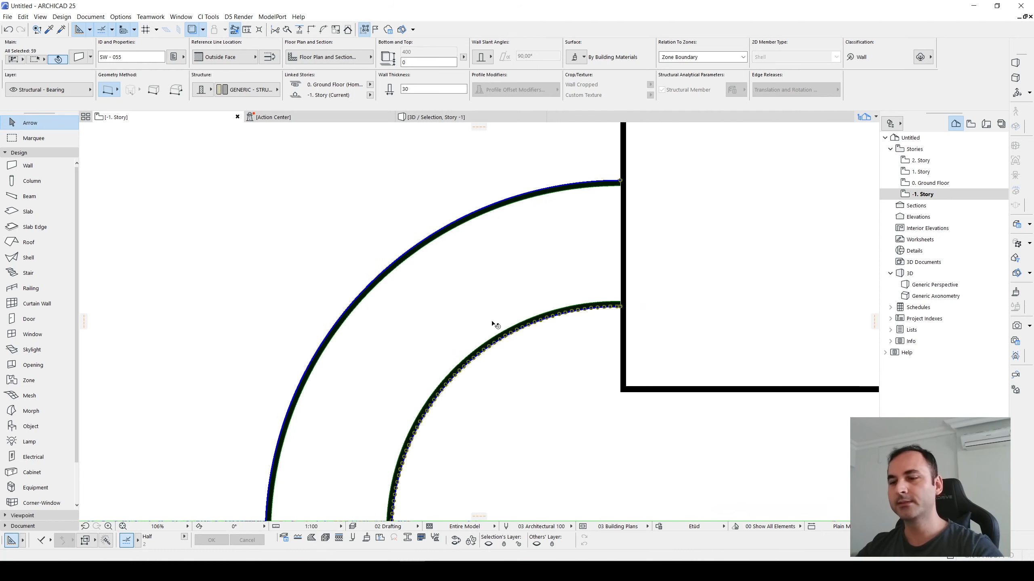
key("shift+c")
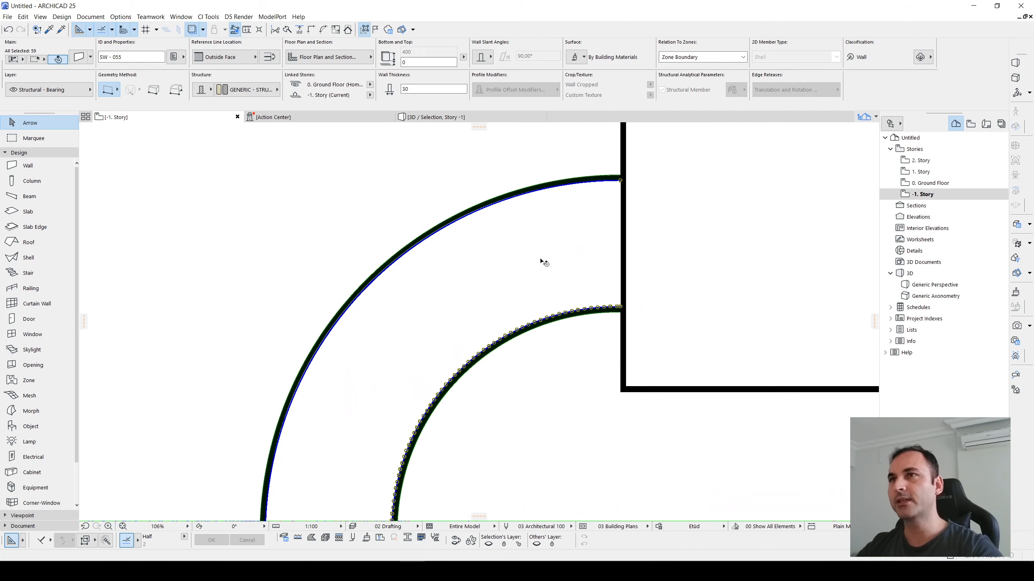
middle_click_drag(467, 335, 504, 272)
key("Escape")
Choose High-Speed Roll-up Door 25 from the Garage Doors 25 library as the default door type
scroll(504, 278, "down", 2)
middle_click_drag(636, 259, 570, 358)
scroll(535, 301, "up", 4)
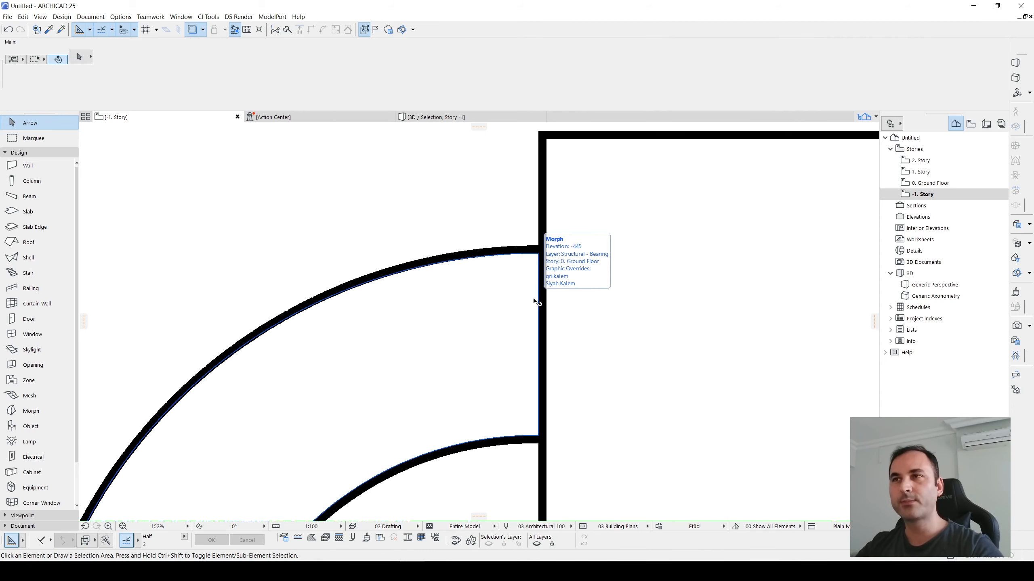
left_click(545, 277)
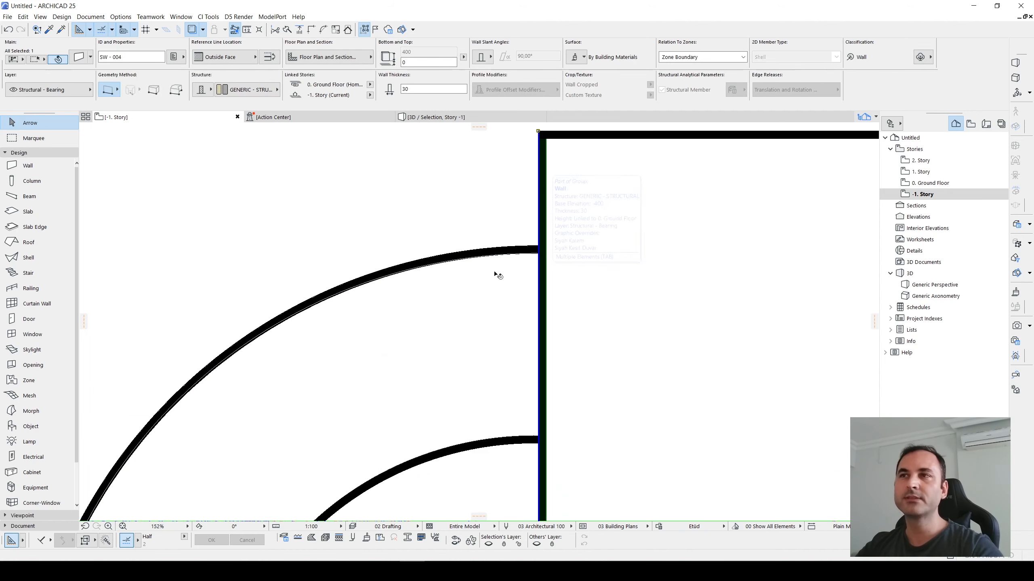
key("Escape")
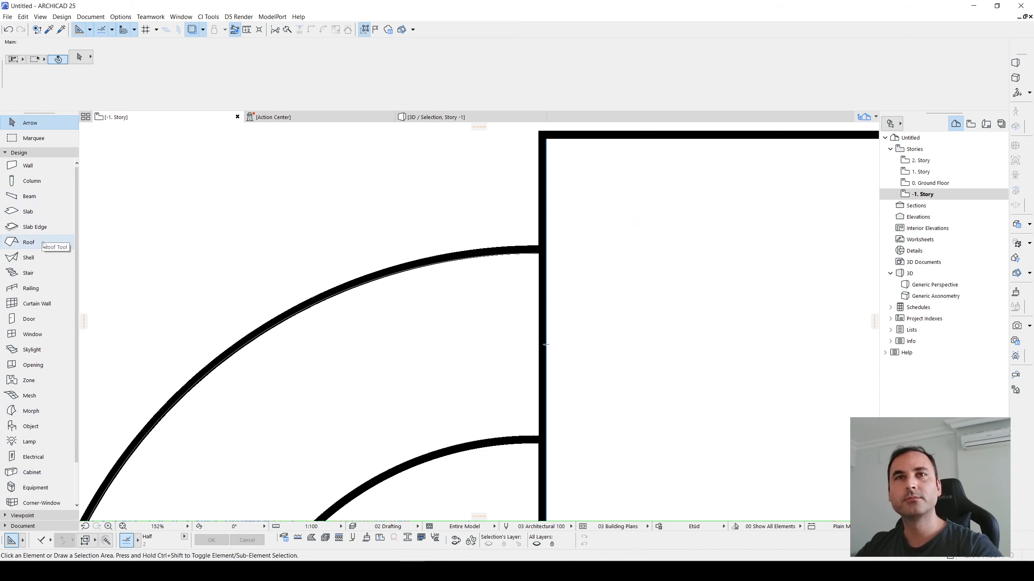
left_click(45, 320)
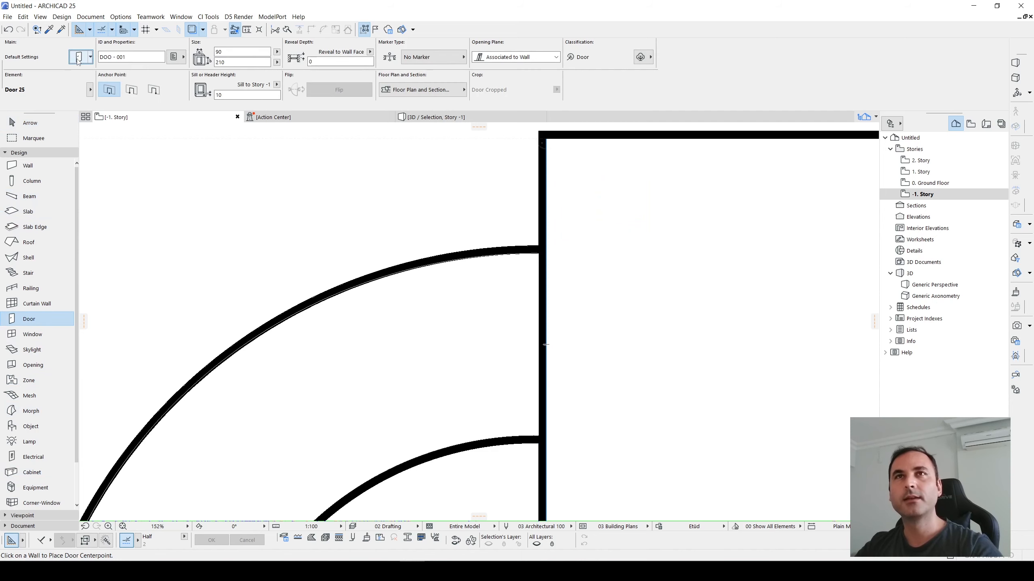
left_click(77, 57)
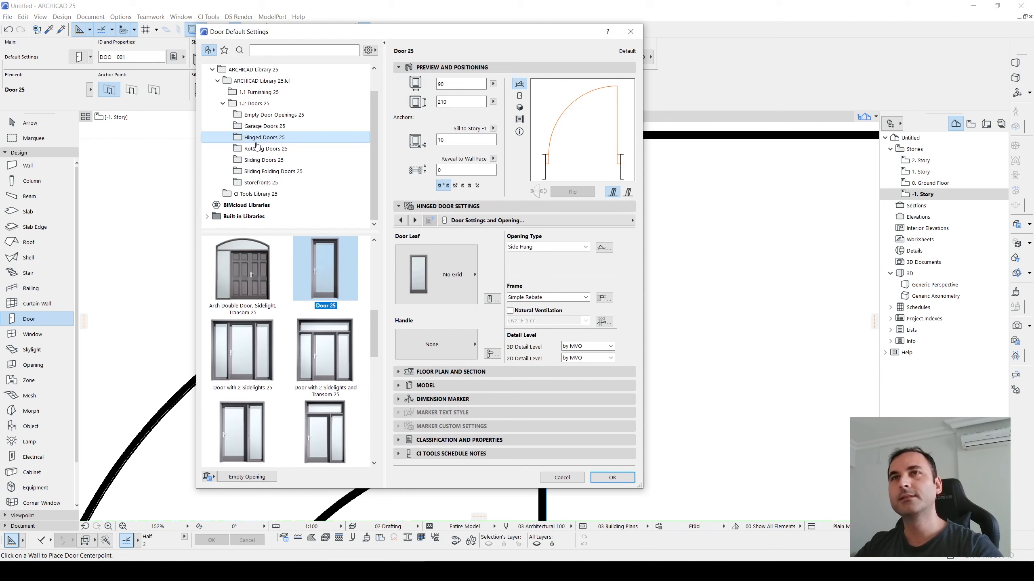
left_click(262, 127)
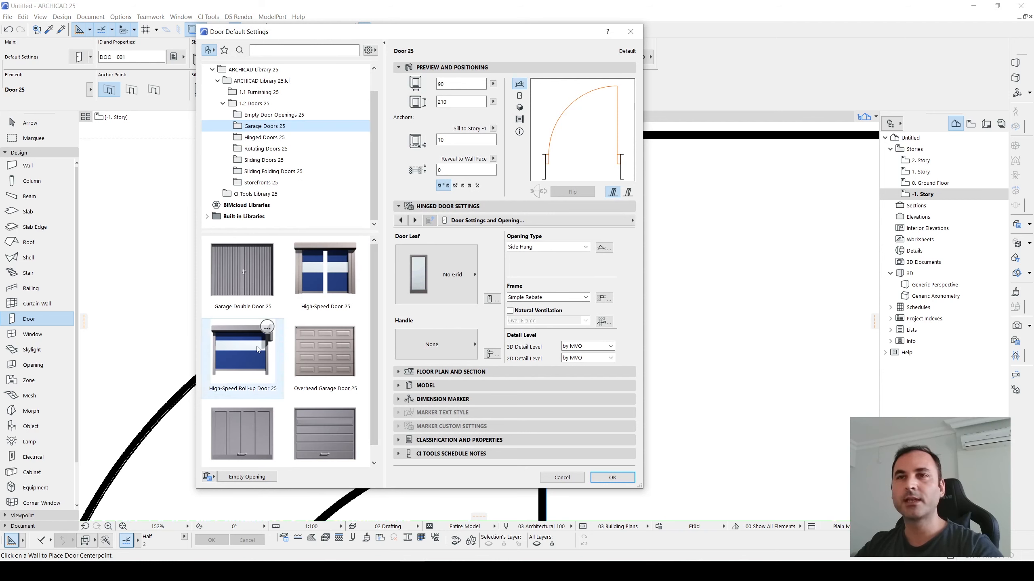
left_click(234, 343)
left_click(612, 478)
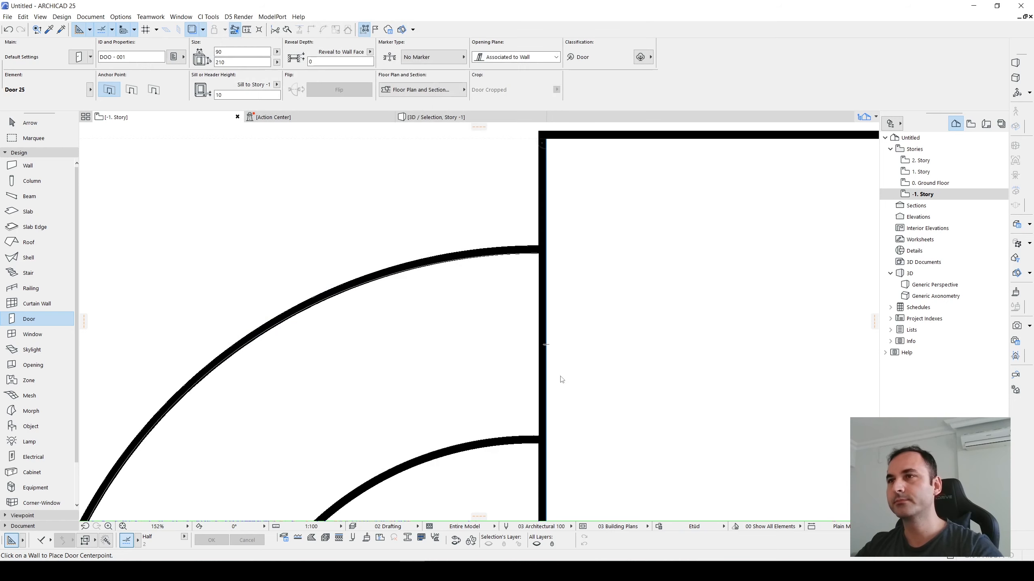
Place the roll-up door in the rectangle's wall, centred between the two curved ramp walls
left_click(546, 345)
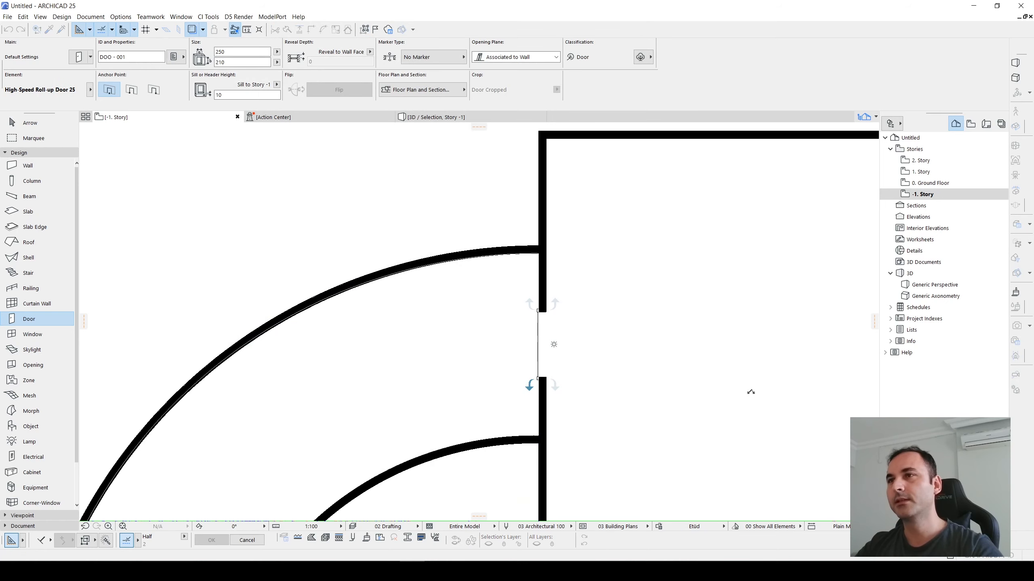
left_click(751, 392)
key("Escape")
Widen the roll-up door across the end of the ramp, trying 400 and 800 before setting its width to 700
left_click(549, 314)
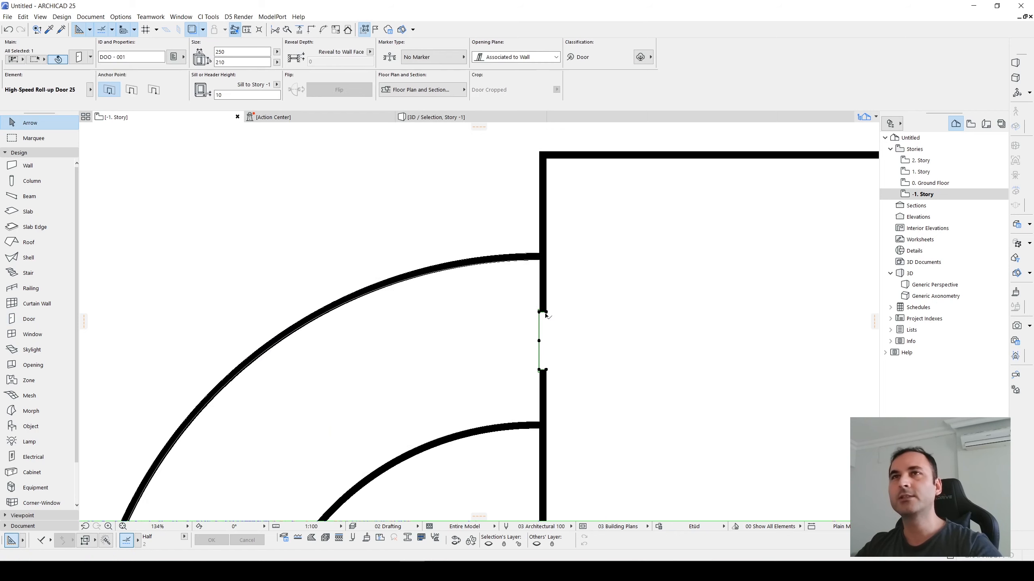
scroll(548, 313, "down", 1)
left_click(242, 52)
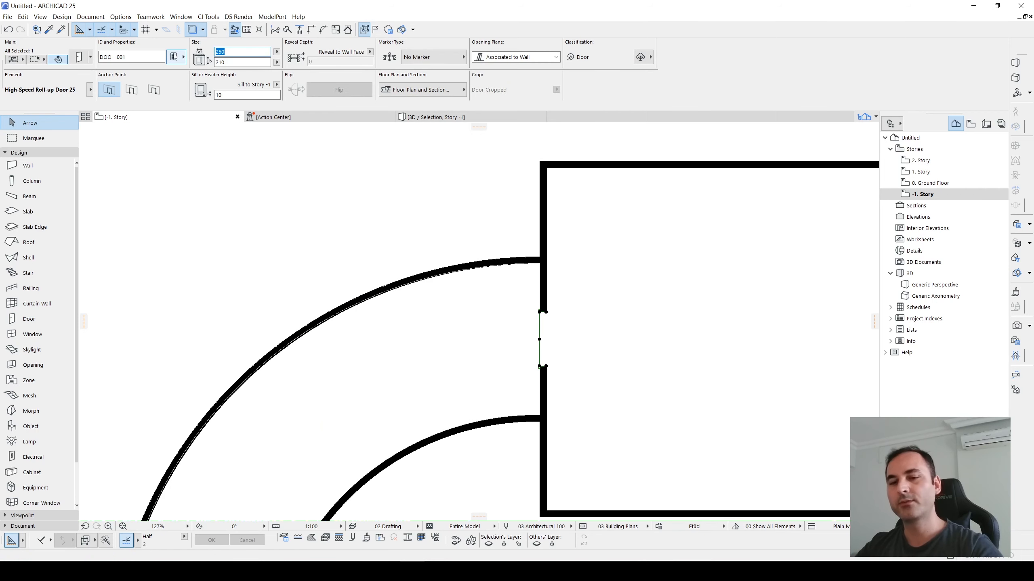
key("Return")
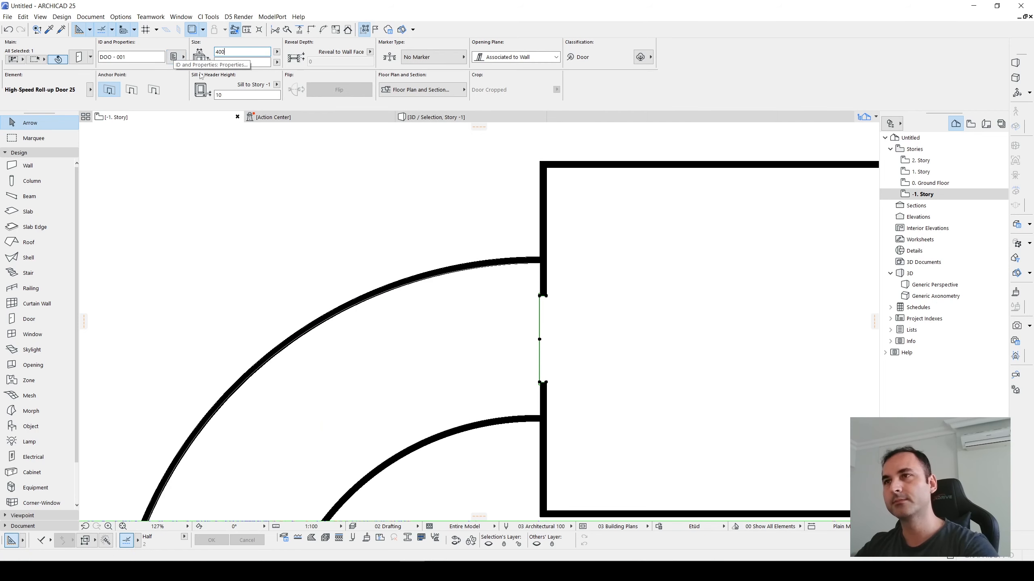
scroll(564, 345, "down", 2)
left_click_drag(220, 52, 206, 53)
key("Return")
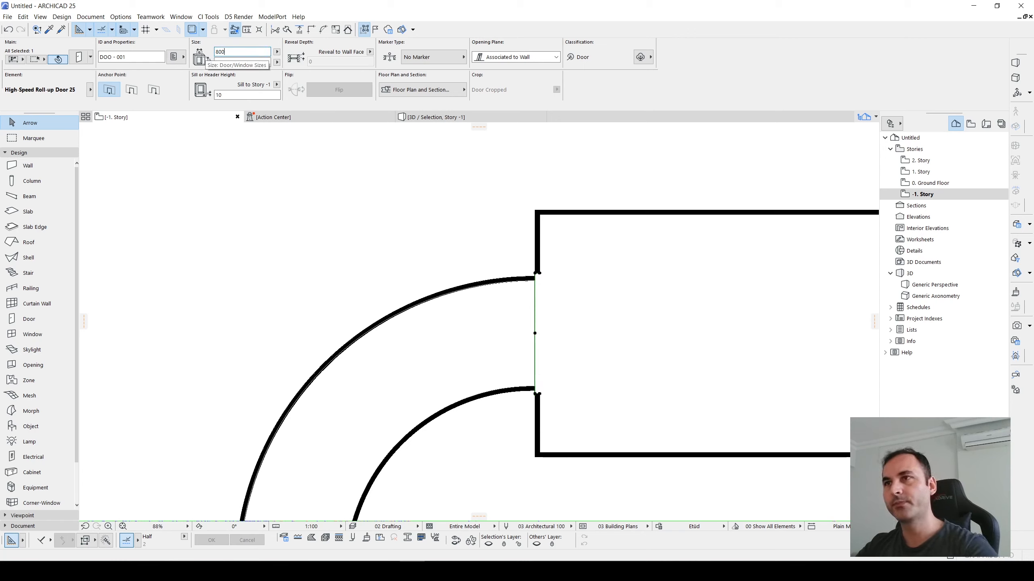
left_click_drag(219, 52, 205, 52)
type("7")
key("Return")
scroll(448, 271, "down", 4)
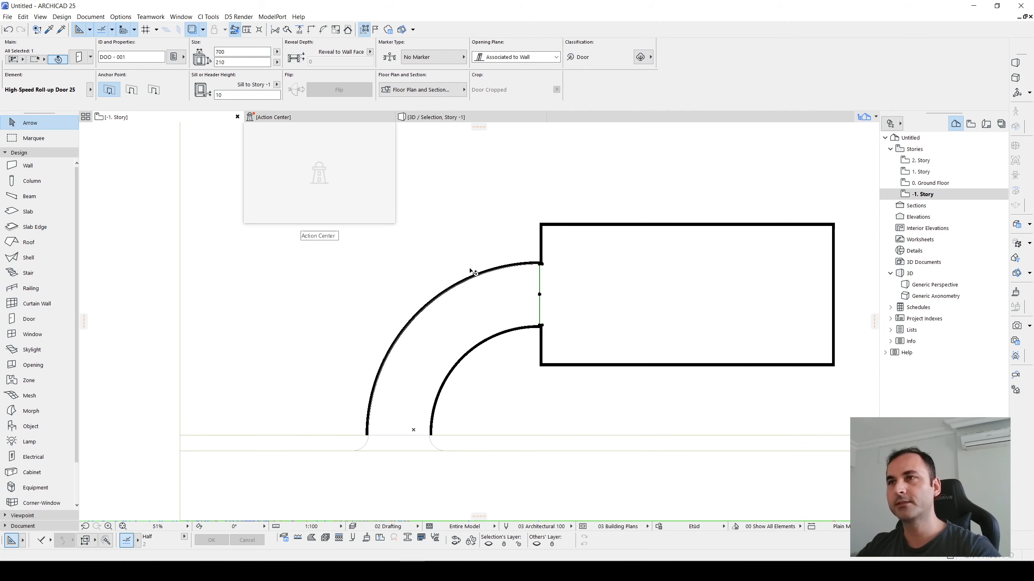
Show the entire model in 3D and hide the terrain mesh's layer to expose the ramp and basement
key("Escape")
key("F3")
scroll(517, 317, "down", 4)
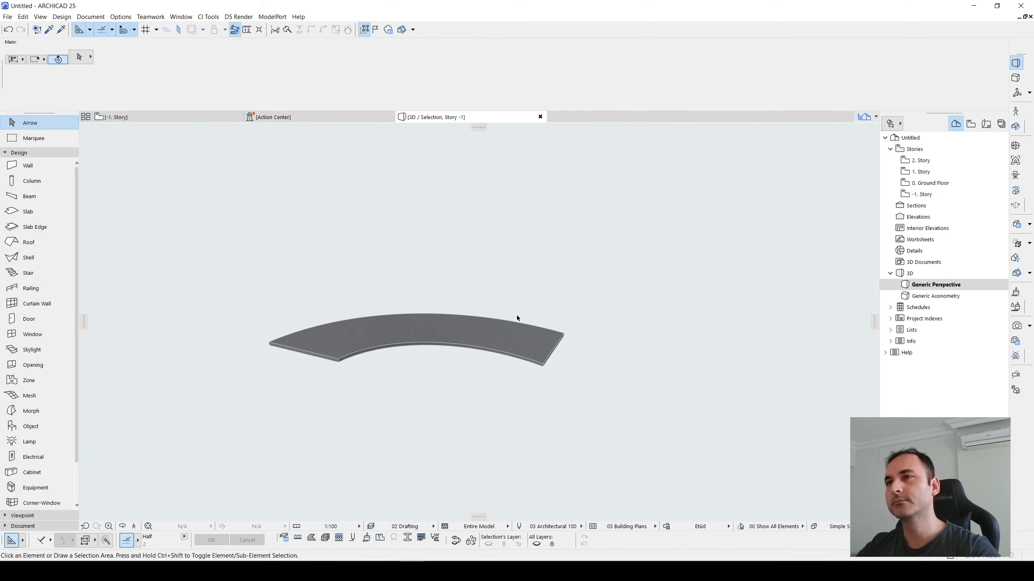
key("ctrl+F5")
scroll(468, 325, "down", 2)
middle_click_drag(468, 326, 759, 257, "shift")
middle_click_drag(760, 257, 759, 307)
scroll(429, 283, "up", 2)
left_click(428, 283)
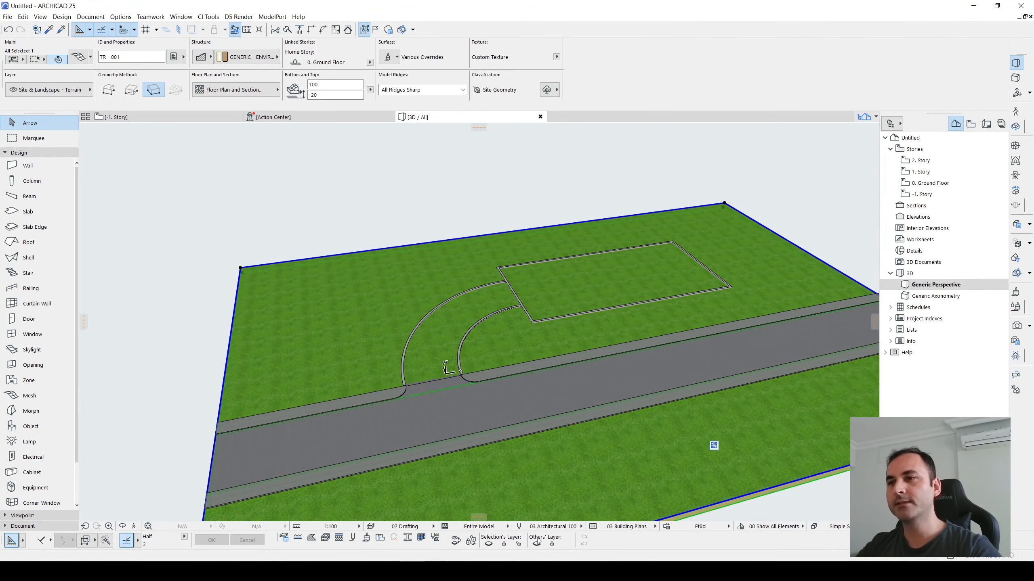
left_click(488, 545)
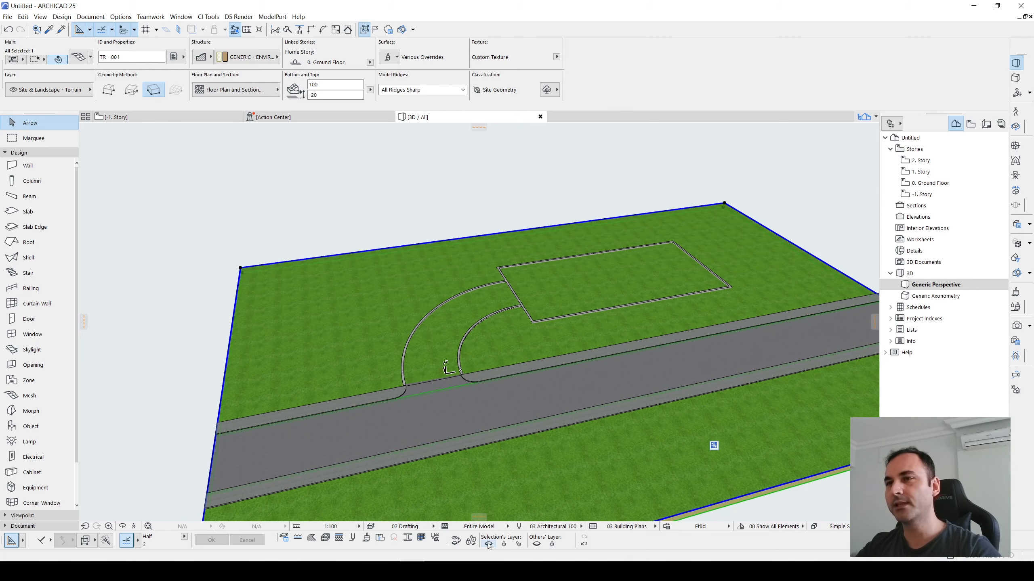
scroll(429, 312, "up", 5)
middle_click_drag(429, 312, 503, 294, "shift")
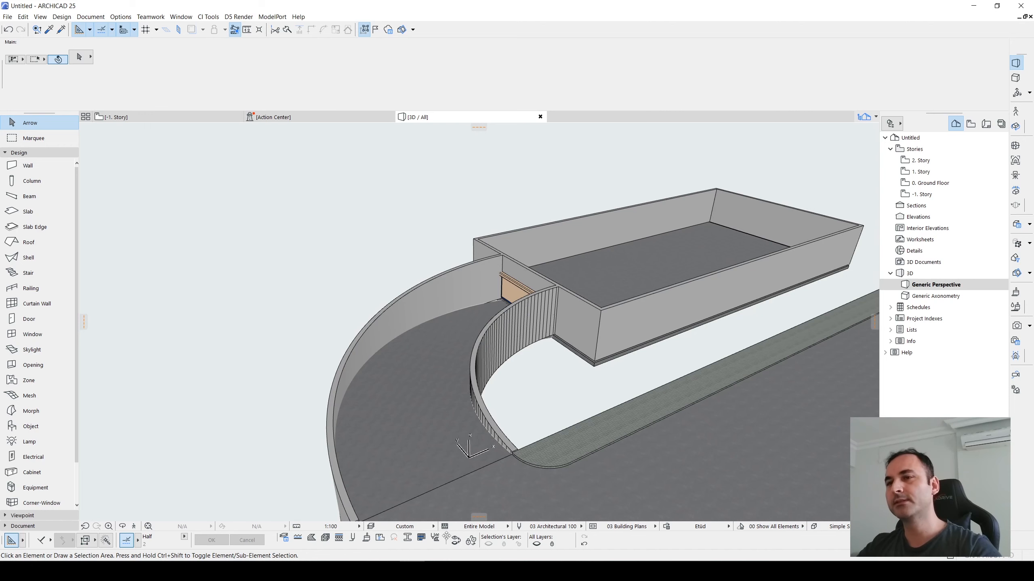
Float the Quick Layers palette, toggle its display and dock it back in its place
left_click_drag(446, 536, 238, 358)
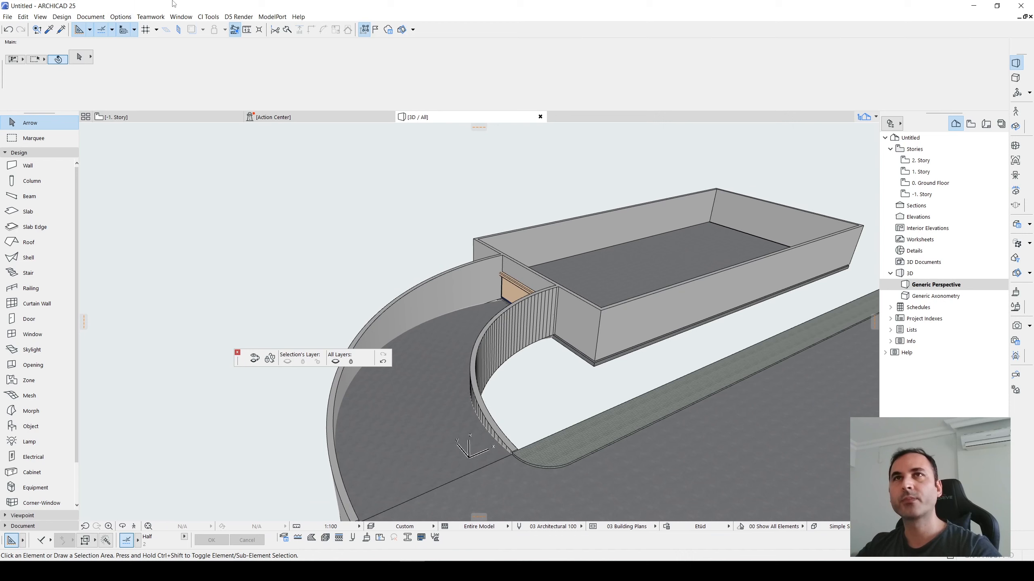
left_click(180, 16)
mouse_move(253, 161)
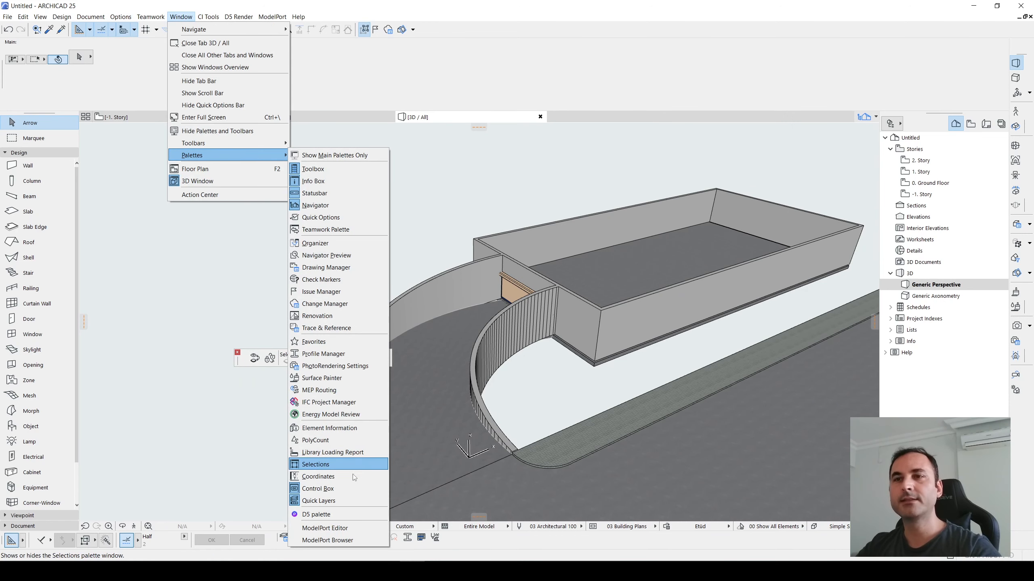
left_click(319, 501)
left_click_drag(238, 360, 461, 538)
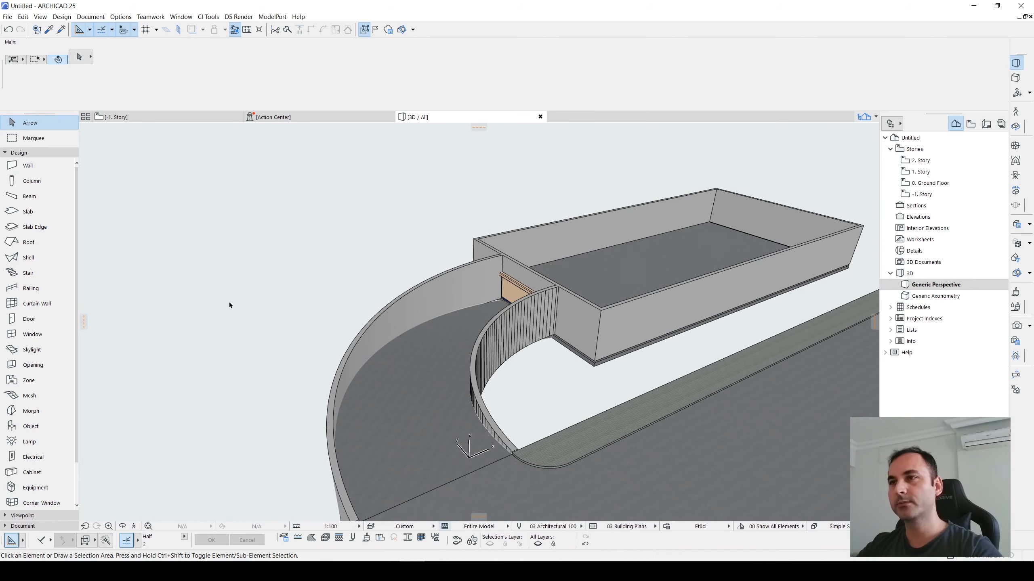
Inspect the ramp slab, curved walls and garage door from above, below and the street side
scroll(324, 331, "down", 2)
left_click_drag(322, 365, 635, 360)
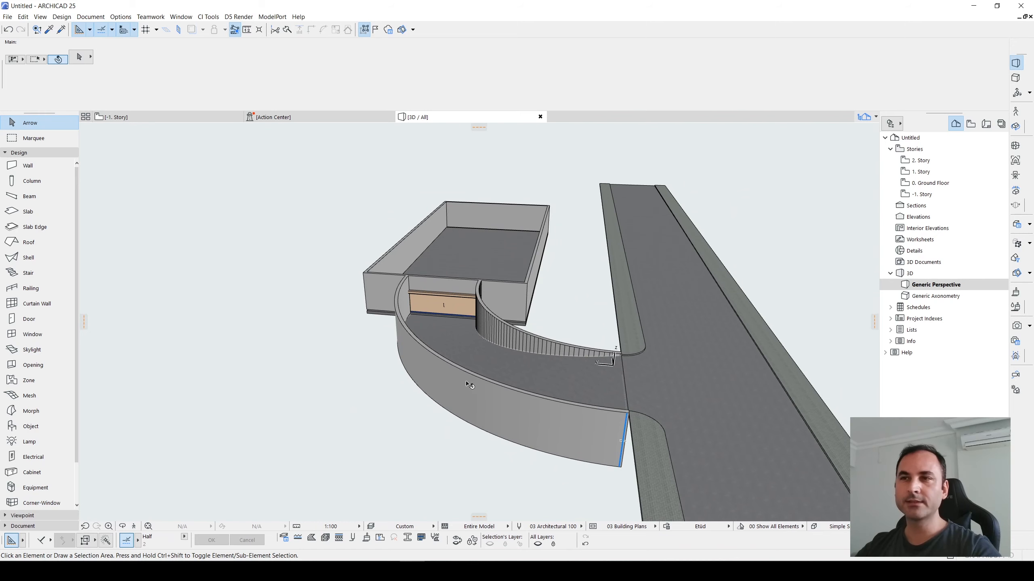
left_click_drag(511, 396, 403, 321)
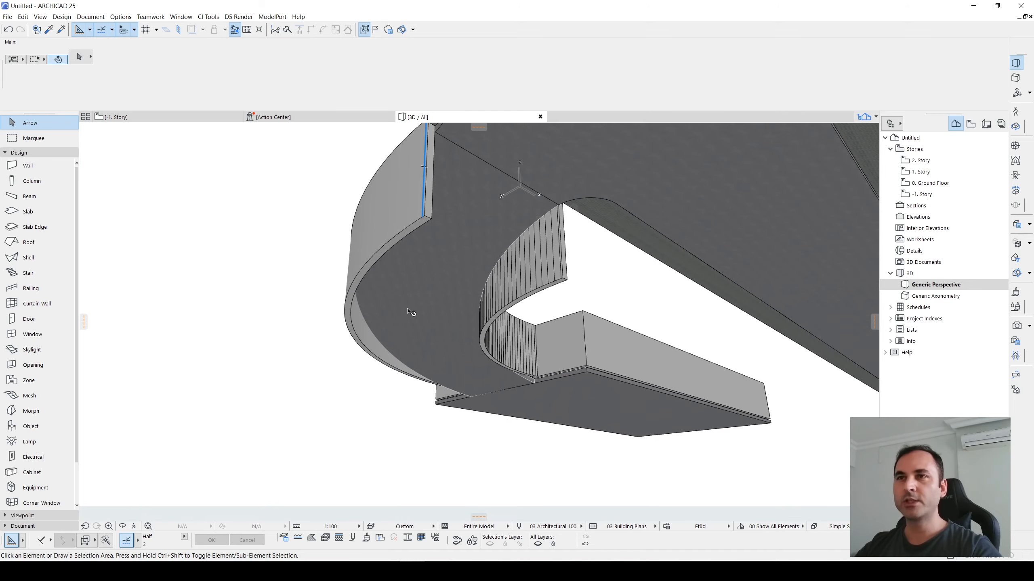
left_click_drag(422, 259, 392, 336)
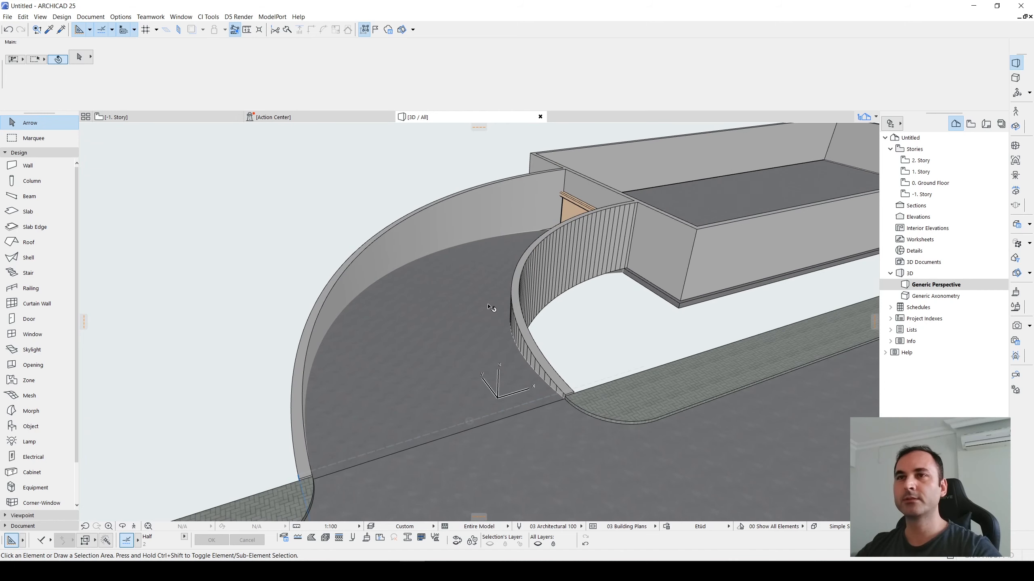
left_click(371, 314)
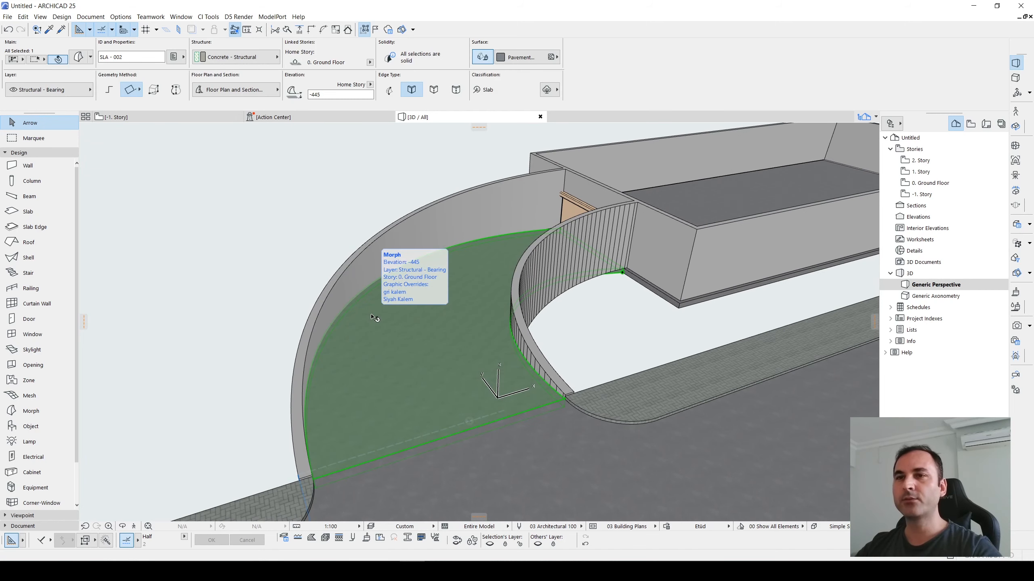
middle_click_drag(446, 286, 431, 326)
left_click(419, 231)
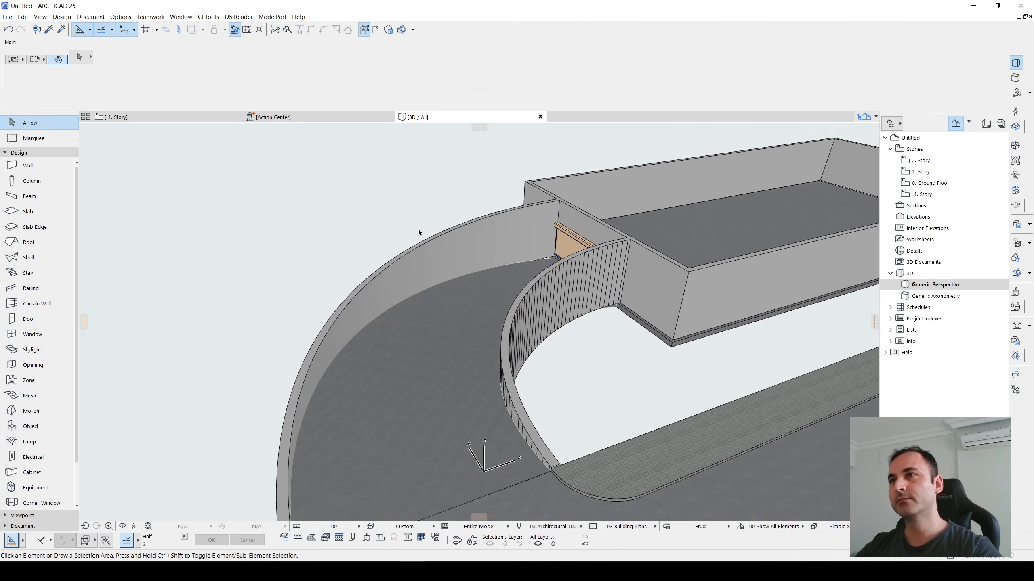
Flip the inner curved wall's segments to the other side of their reference line, toward the ramp
left_click(455, 251)
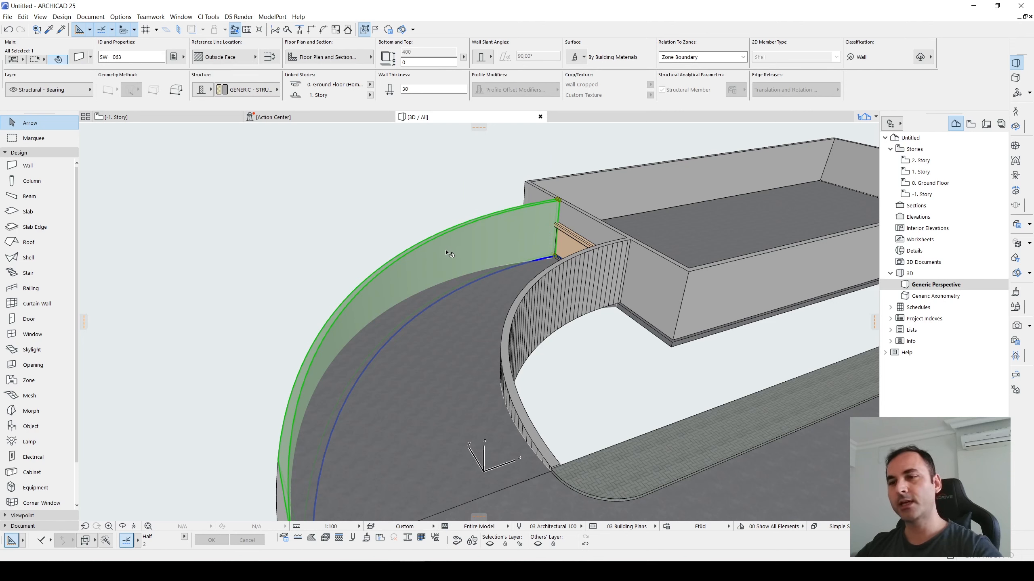
left_click(566, 344)
left_click(546, 291)
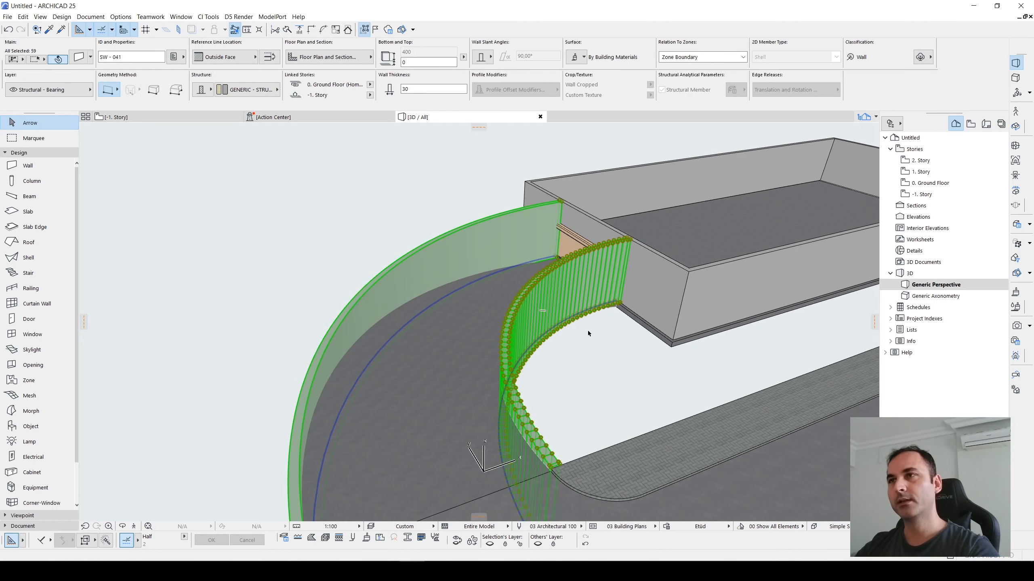
left_click(408, 210)
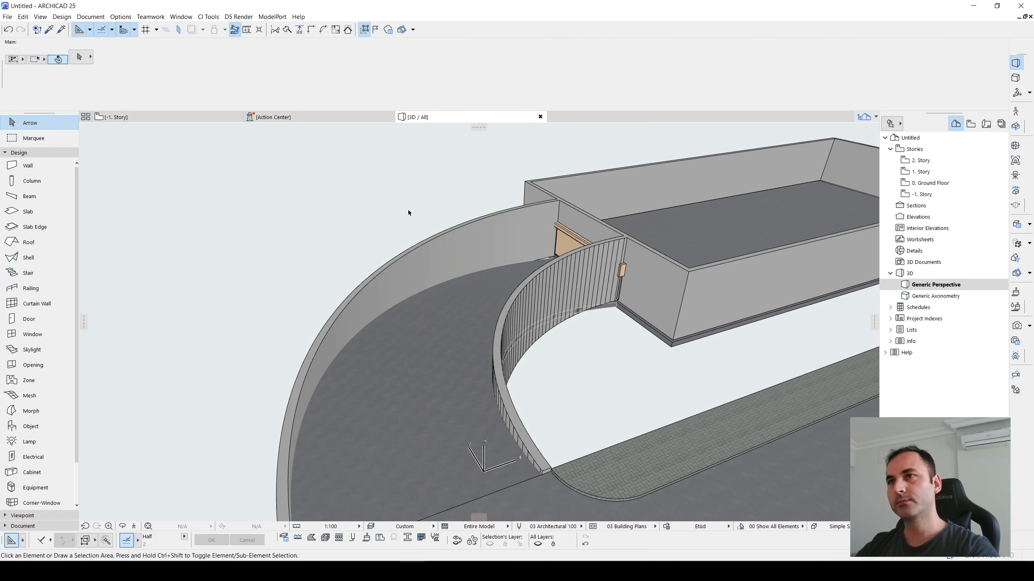
left_click(423, 264)
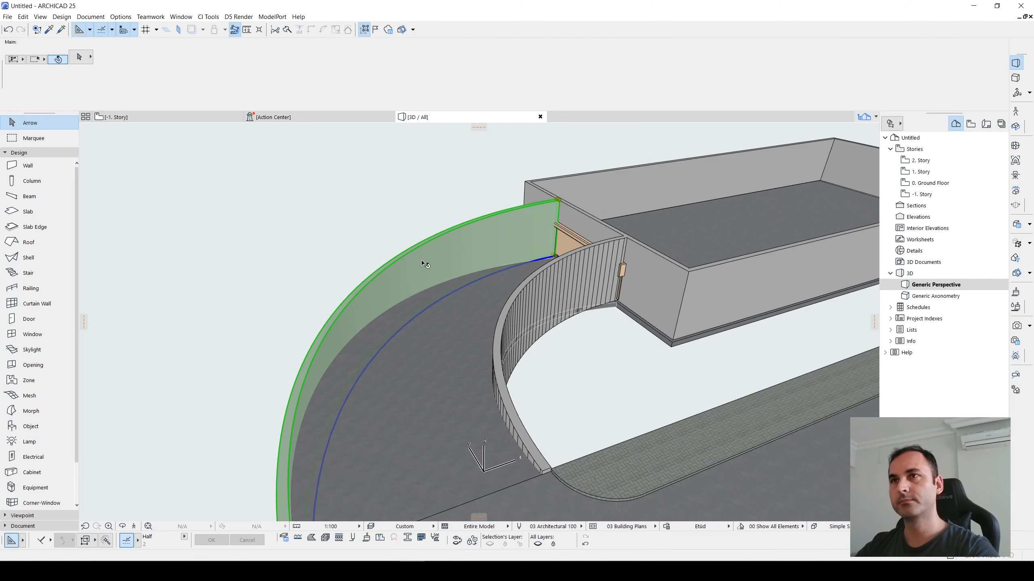
left_click(369, 231)
Trim the inner curved wall's segments with the ramp slab as operator, using Subtraction with downward extrusion
scroll(368, 232, "down", 2)
left_click(854, 256)
left_click(444, 321)
left_click(855, 286)
left_click(855, 326)
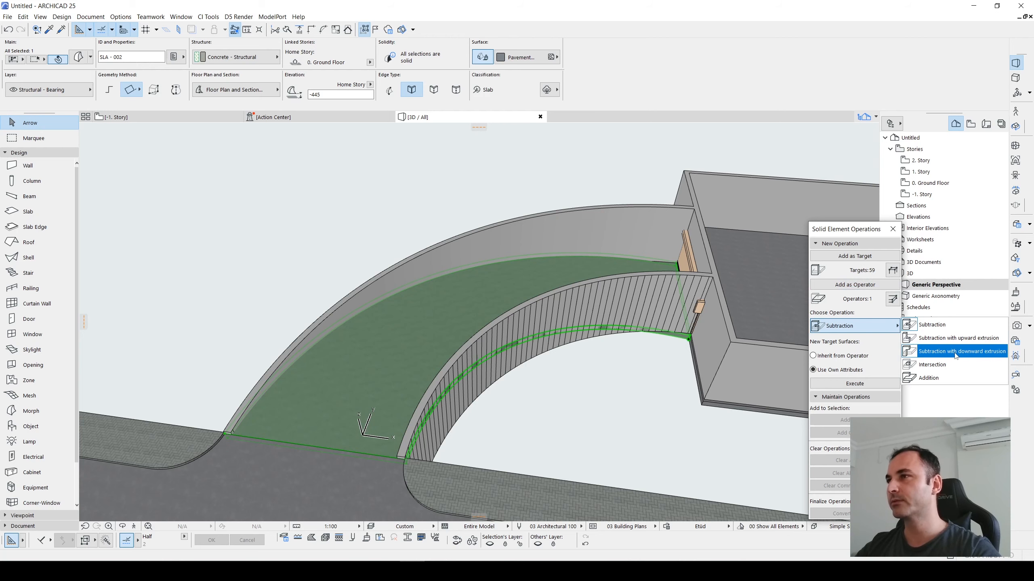
left_click(951, 354)
left_click(833, 383)
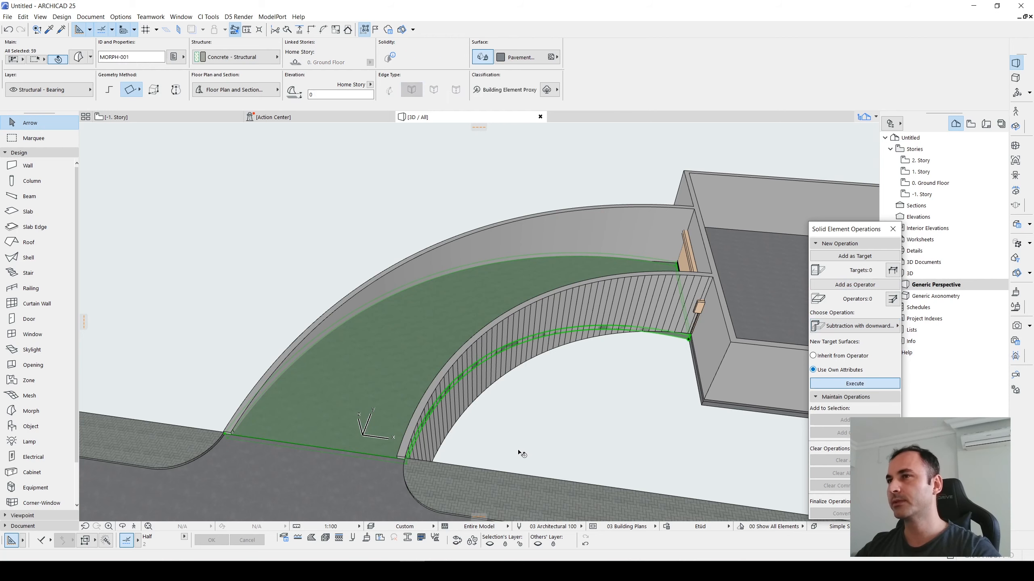
left_click(611, 418)
Narrow the roll-up door at the end of the ramp, trying 650 before setting its width to 600
scroll(543, 342, "down", 4)
middle_click_drag(546, 342, 810, 269, "shift")
middle_click_drag(810, 269, 571, 351)
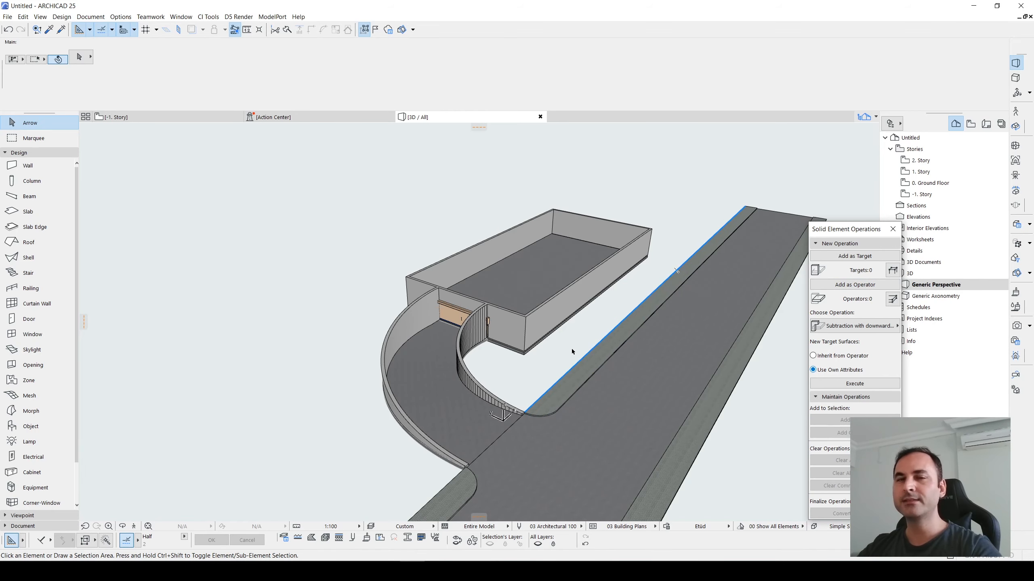
scroll(452, 297, "up", 5)
left_click(455, 288)
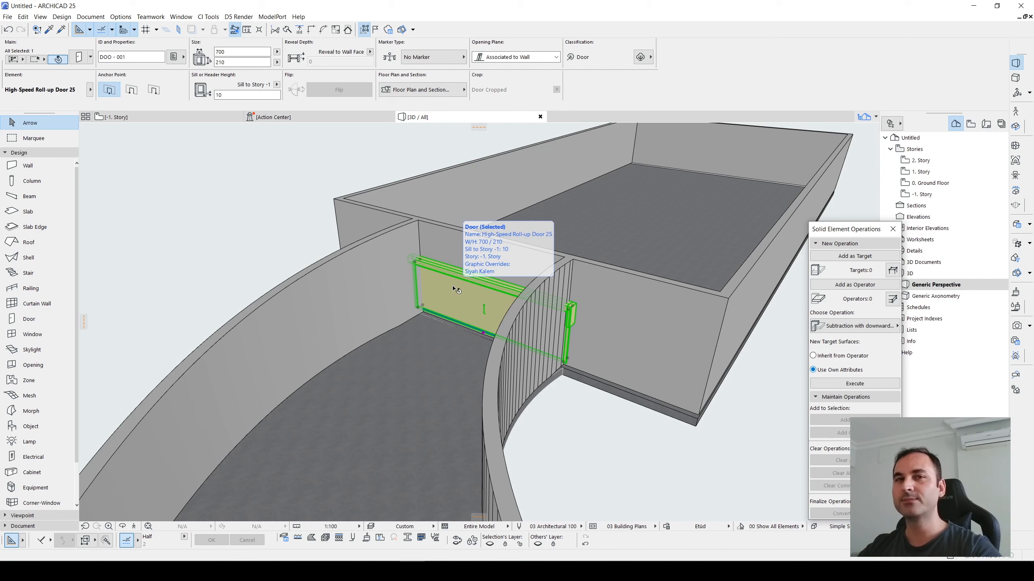
left_click(241, 52)
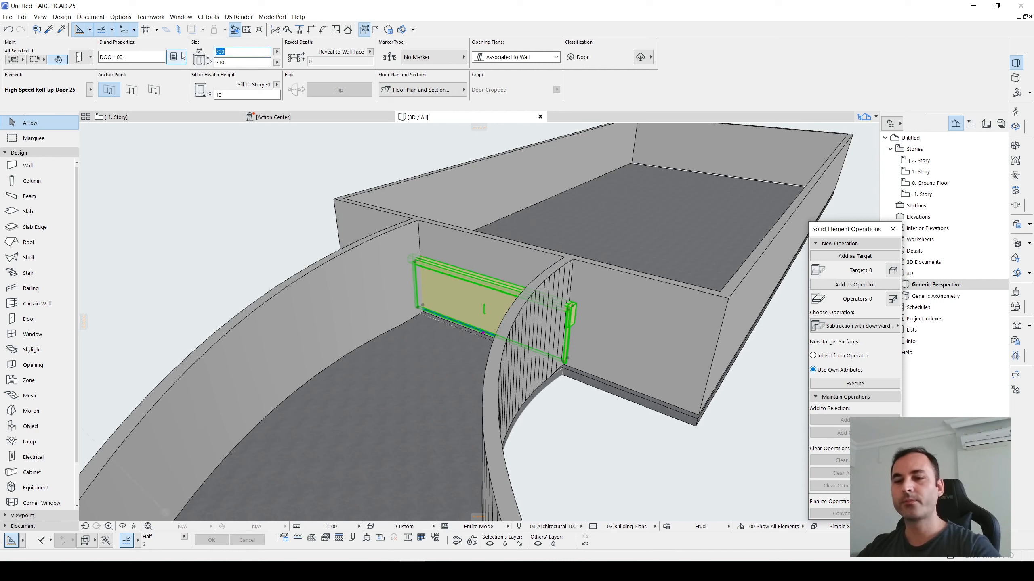
type("650")
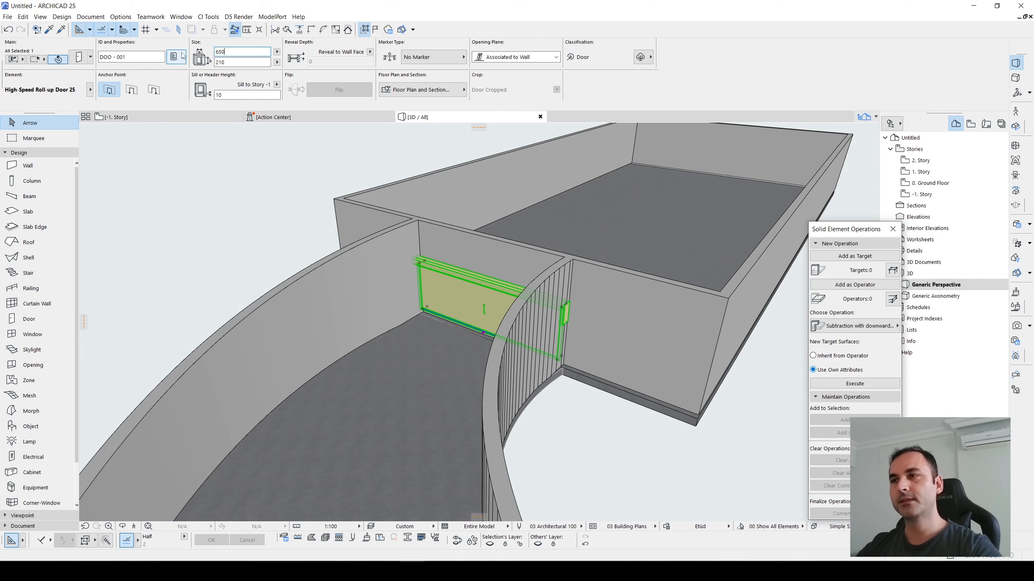
key("BackSpace")
key("BackSpace")
key("Return")
middle_click_drag(403, 324, 353, 352, "shift")
scroll(418, 331, "down", 7)
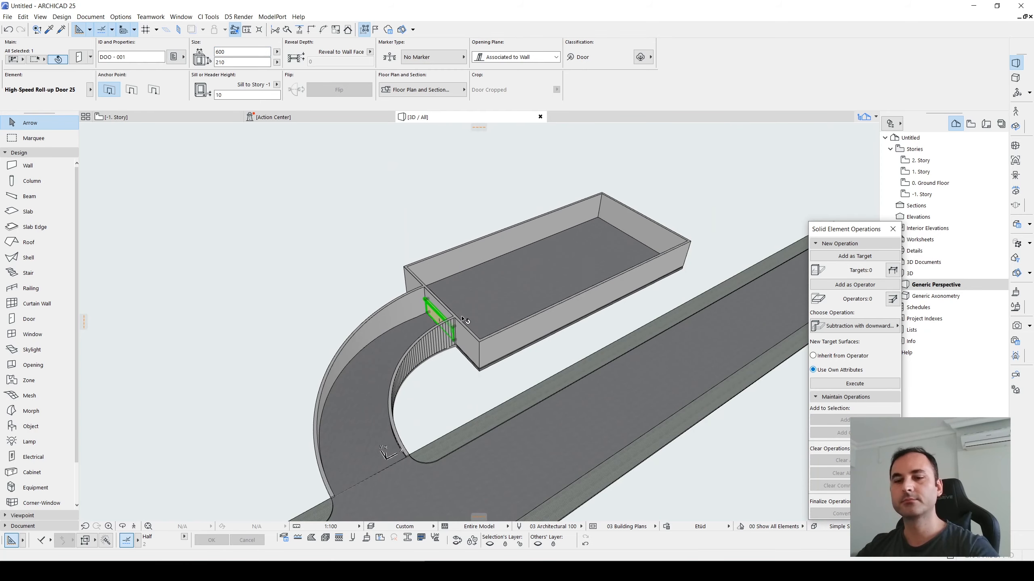
key("Escape")
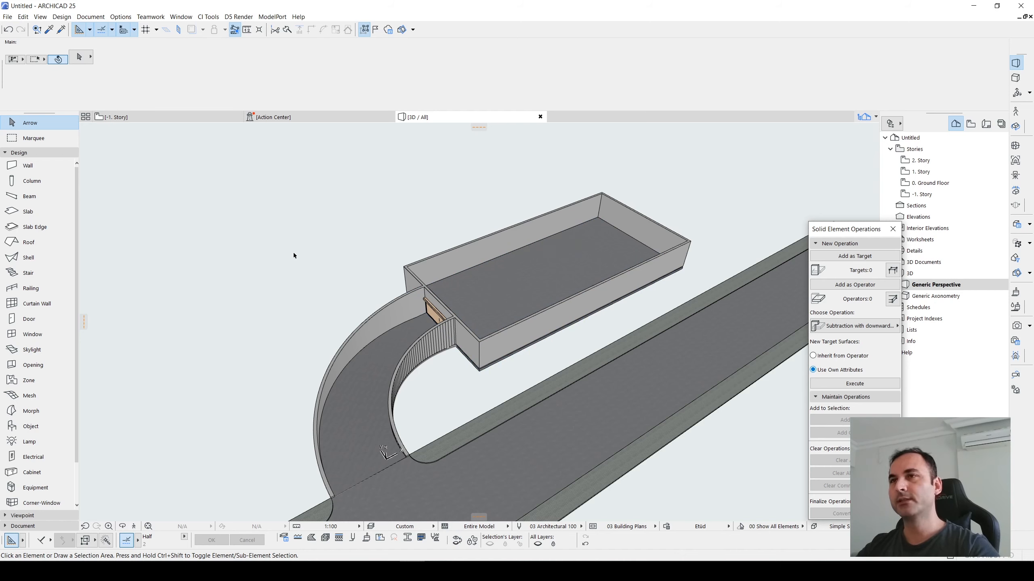
Restore the previous layer settings to bring the terrain mesh back into the 3D view
left_click(586, 544)
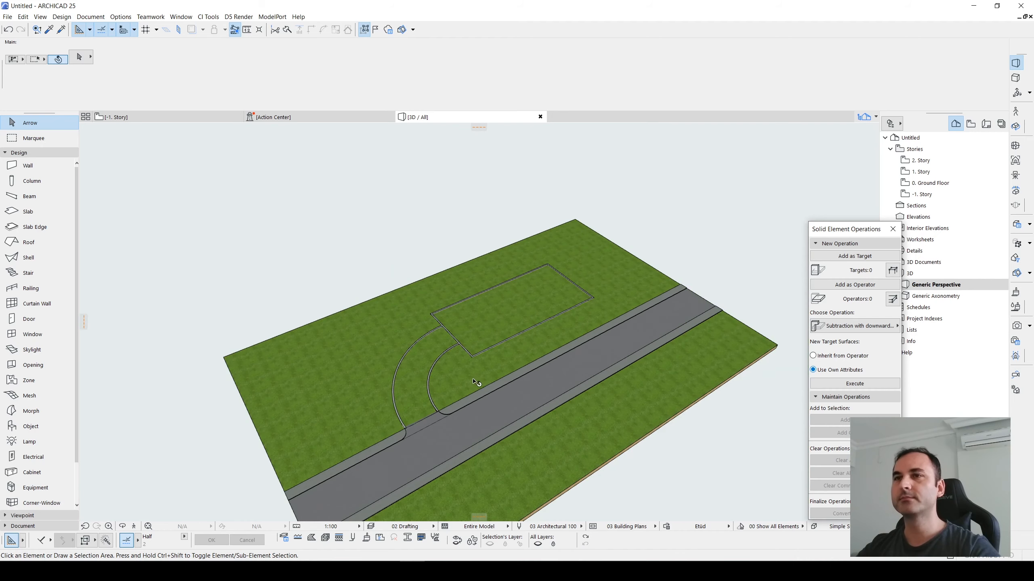
middle_click_drag(272, 375, 351, 397, "shift")
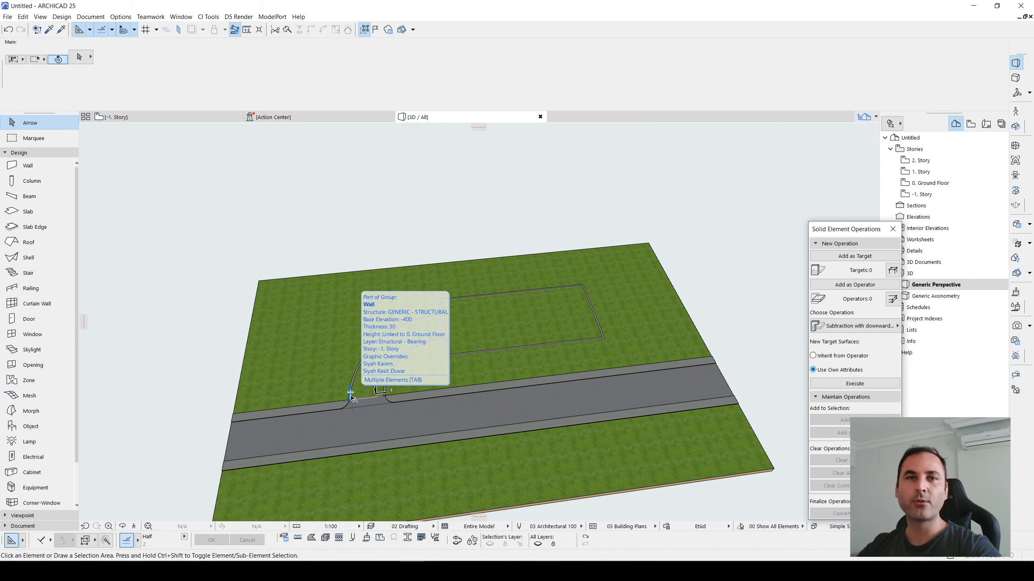
scroll(351, 397, "up", 5)
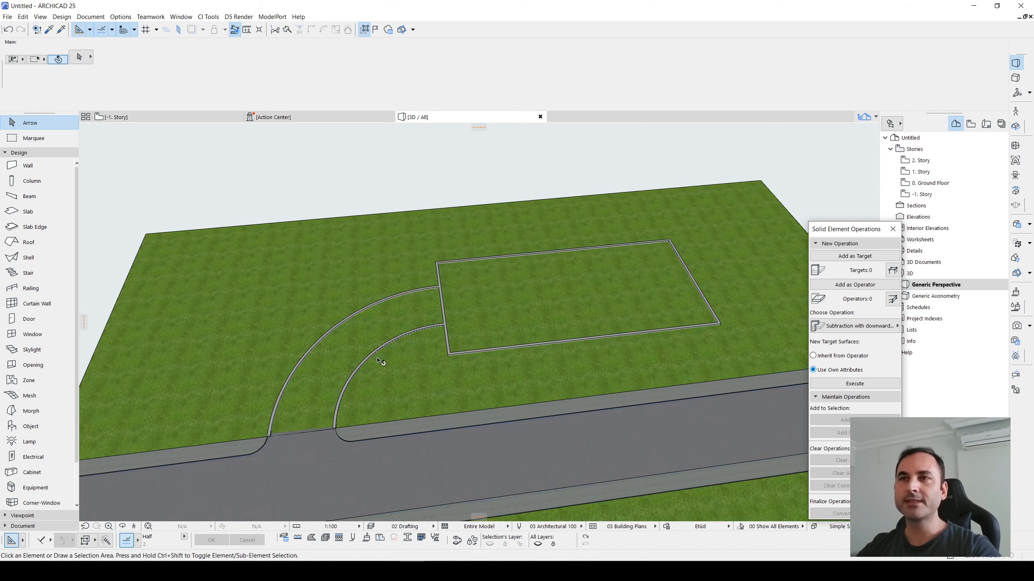
scroll(454, 317, "up", 3)
Cut the terrain mesh open above the ramp slab, using the slab as operator for Subtraction with upward extrusion
left_click(478, 357)
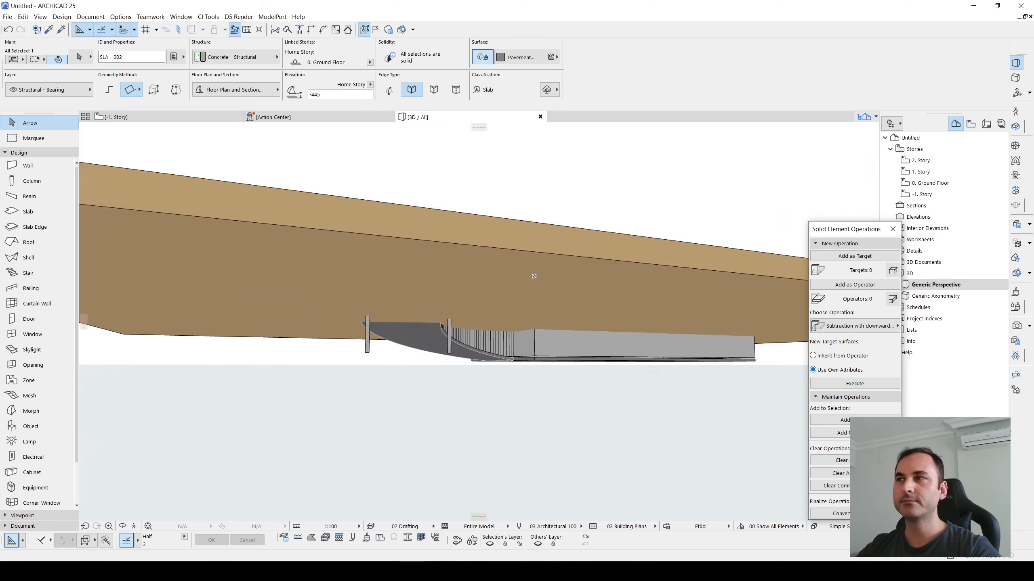
middle_click_drag(533, 276, 529, 367, "shift")
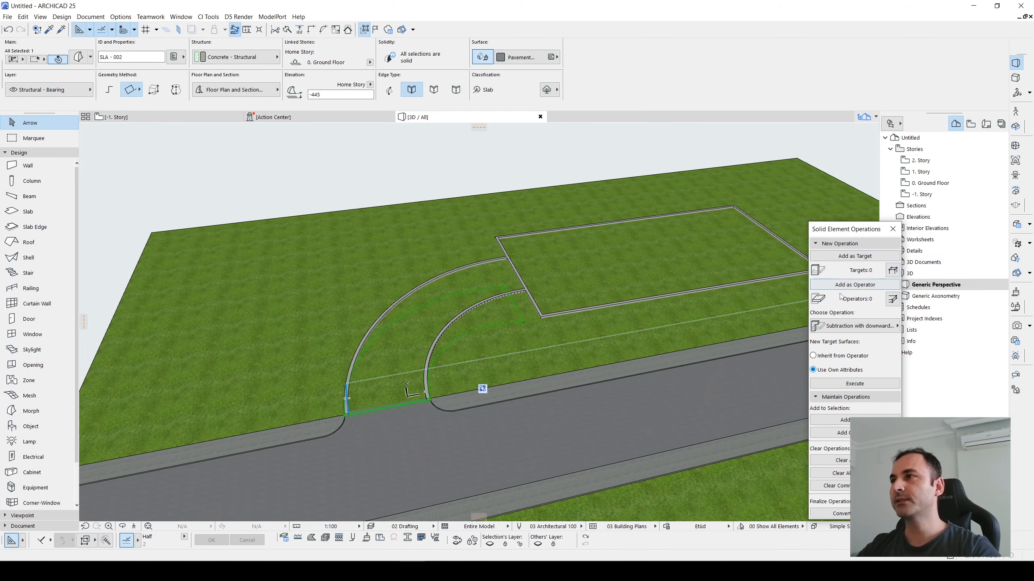
left_click(857, 289)
left_click(435, 242)
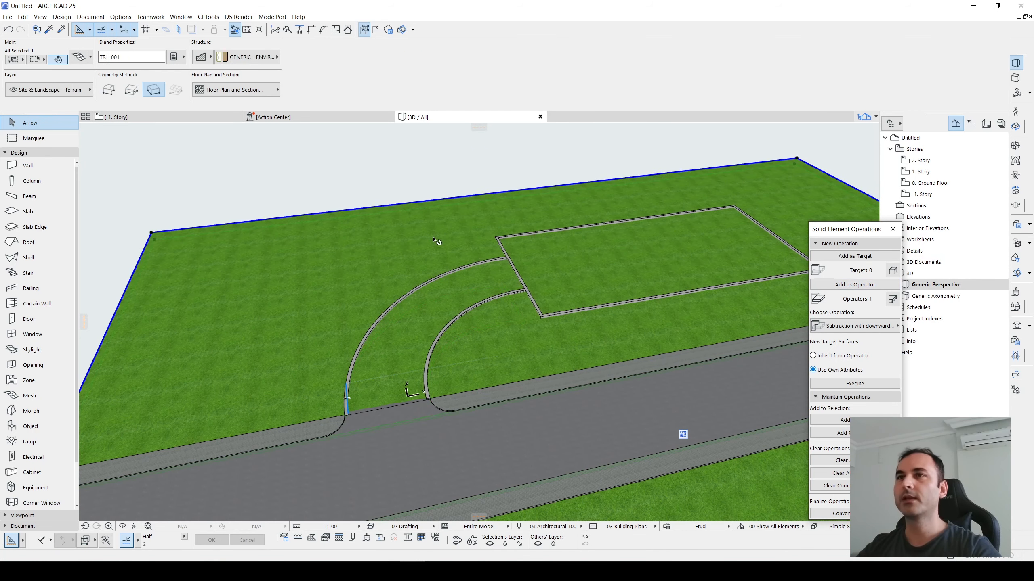
left_click(855, 256)
left_click(832, 328)
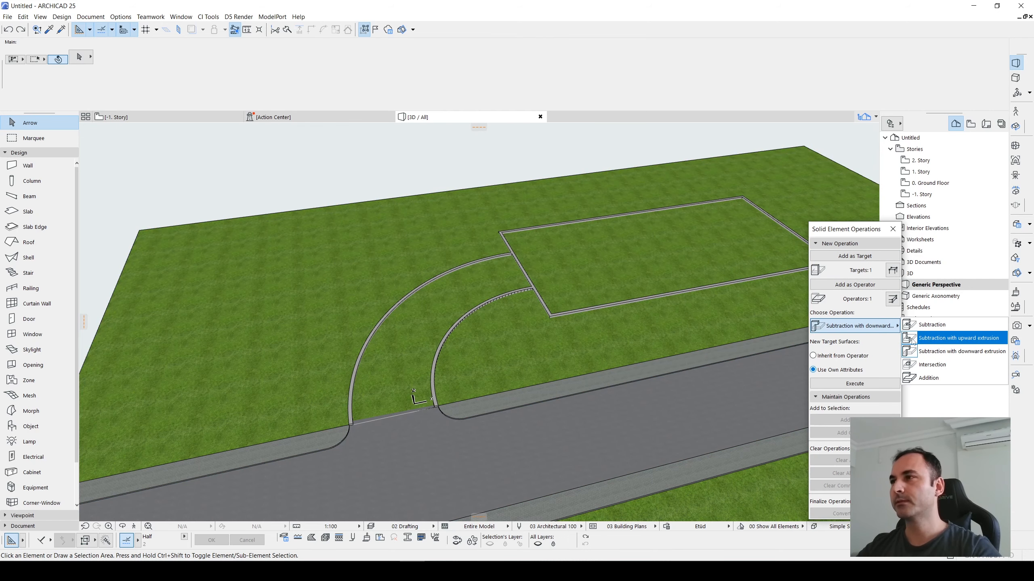
left_click(961, 338)
left_click(863, 384)
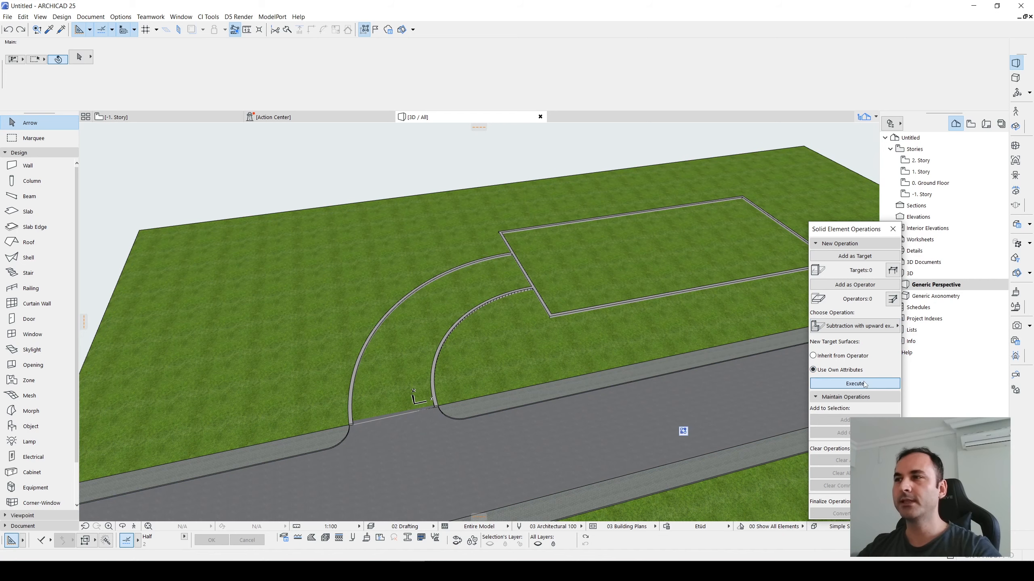
left_click(465, 170)
middle_click_drag(419, 276, 383, 318)
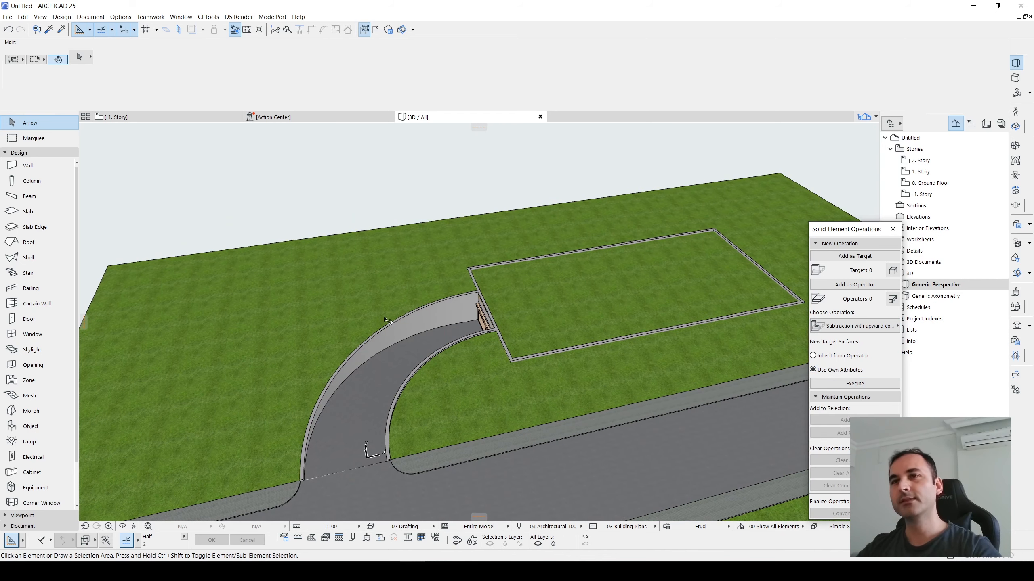
middle_click_drag(427, 376, 492, 344, "shift")
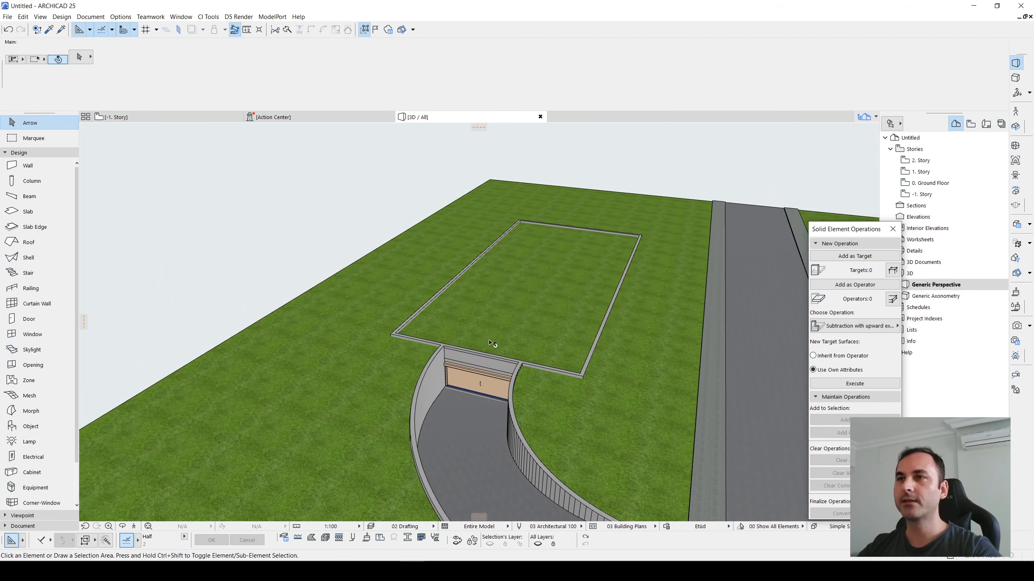
left_click(297, 257)
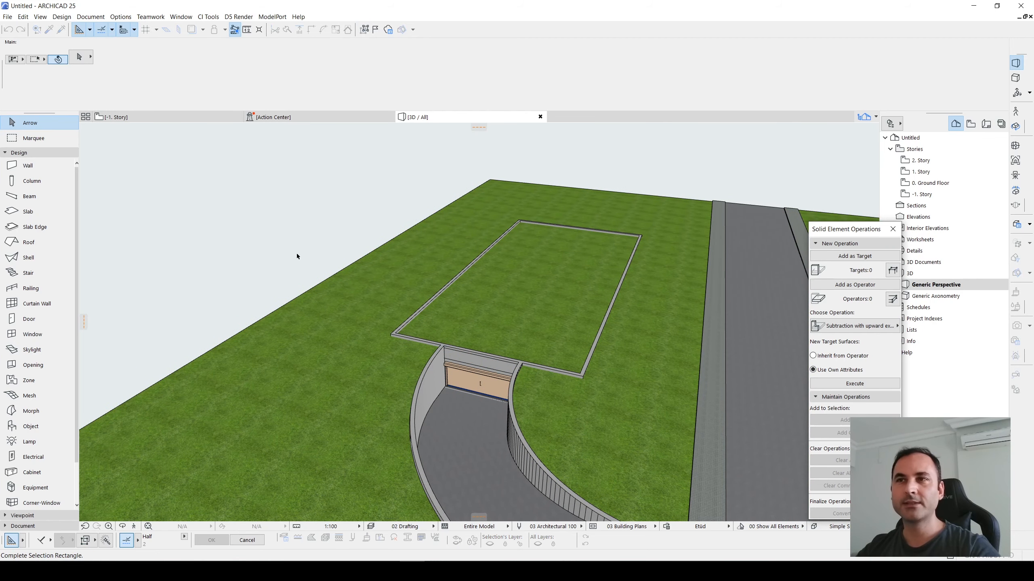
left_click(643, 188)
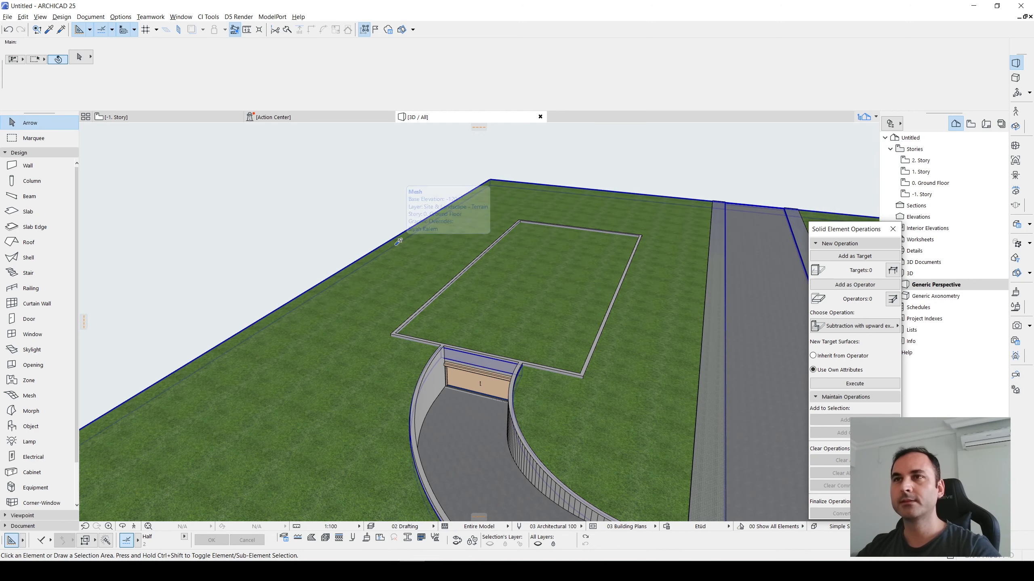
Pick up the terrain mesh's settings and draw a rectangular mesh of about 1640 by 3390 on the basement walls' outer corners
left_click(403, 245, "alt")
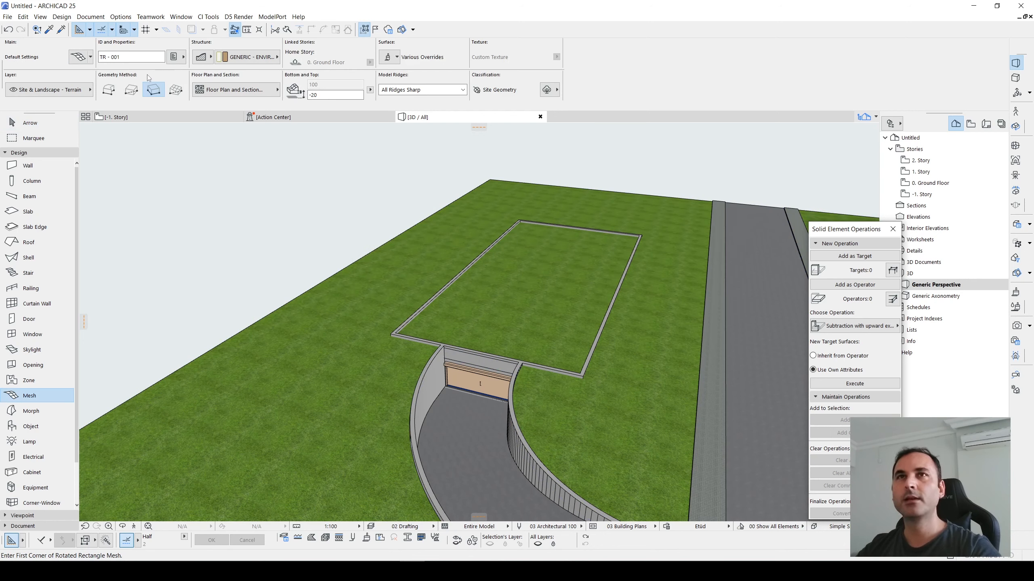
scroll(578, 305, "up", 5)
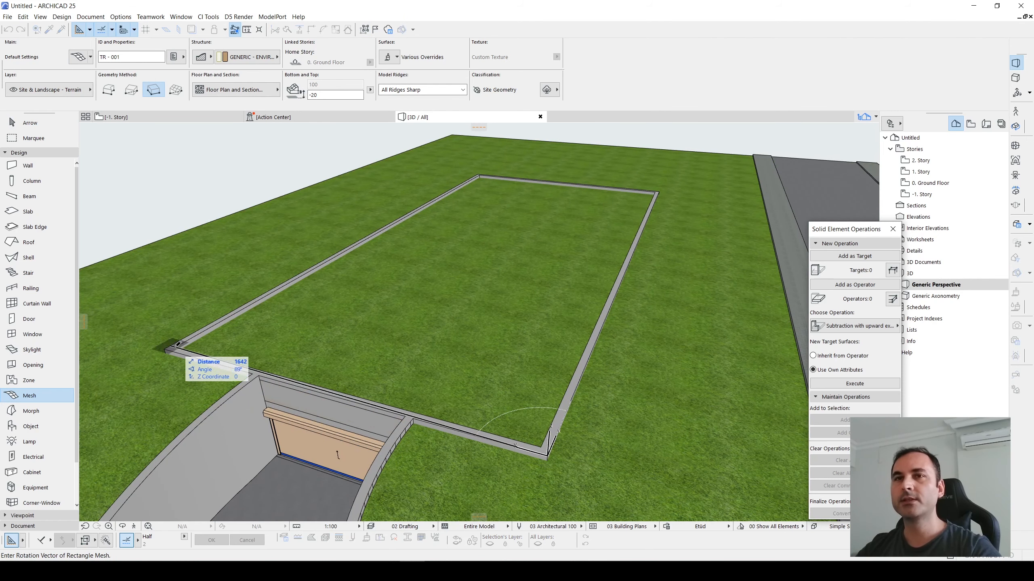
left_click(165, 349)
middle_click_drag(658, 194, 473, 256, "shift")
middle_click_drag(611, 240, 451, 261)
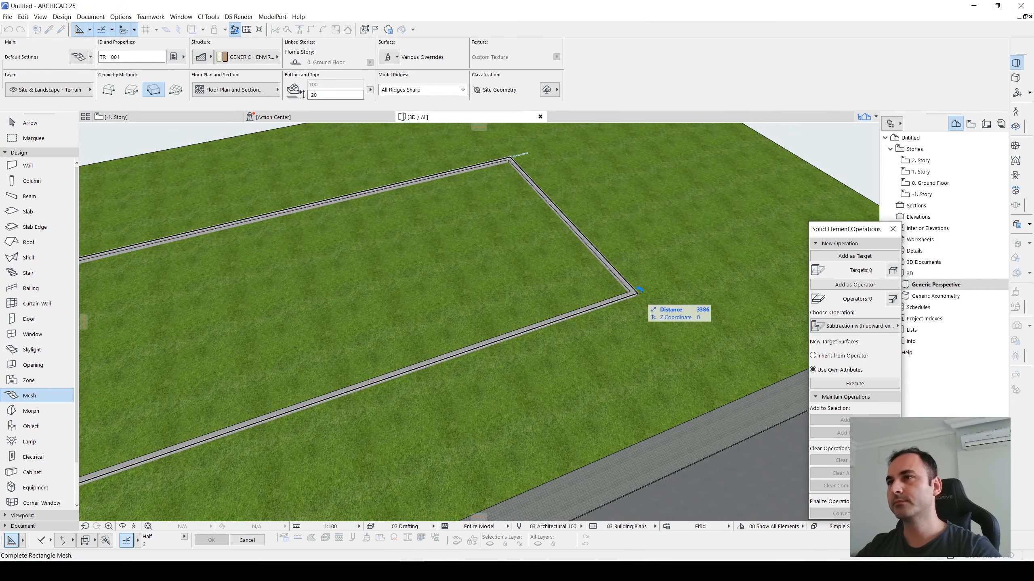
left_click(633, 294)
scroll(633, 294, "down", 3)
scroll(616, 275, "up", 2)
key("Escape")
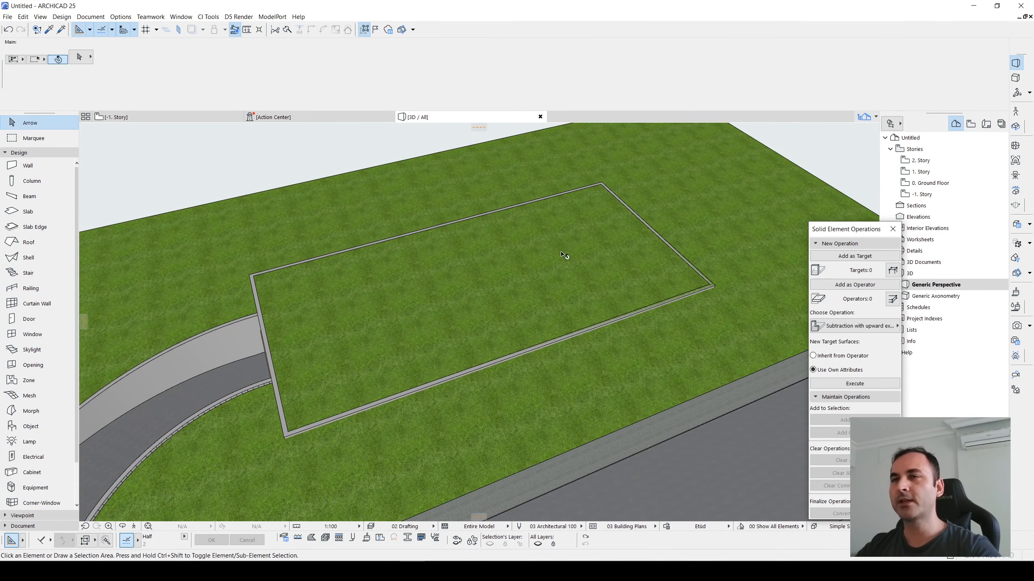
Select the new rectangular mesh and stretch its height down to the basement slab, to a height of 345
left_click(344, 318)
middle_click_drag(300, 342, 458, 255, "shift")
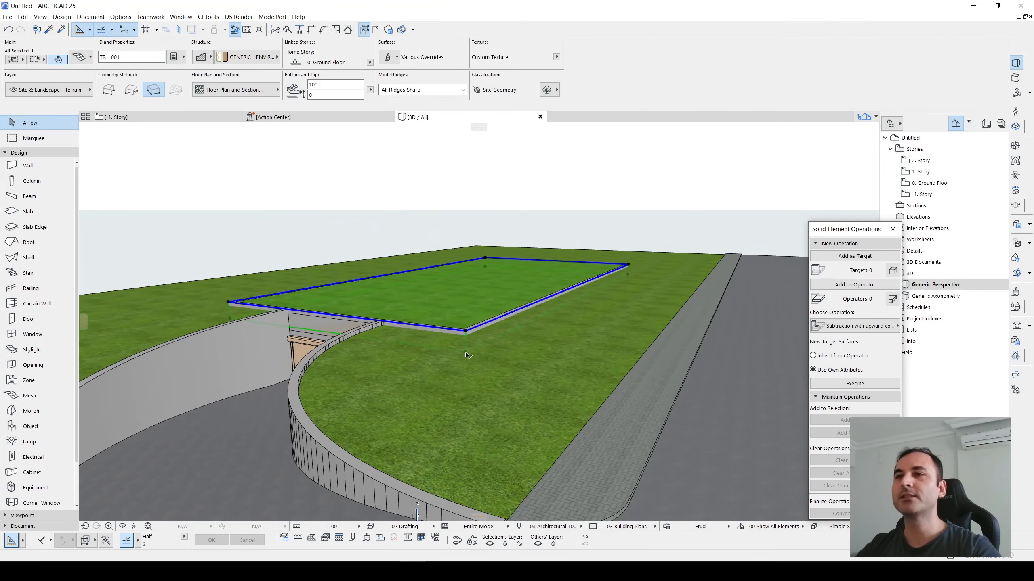
left_click(465, 332)
left_click(113, 136)
middle_click_drag(524, 417, 515, 302, "shift")
scroll(467, 295, "up", 4)
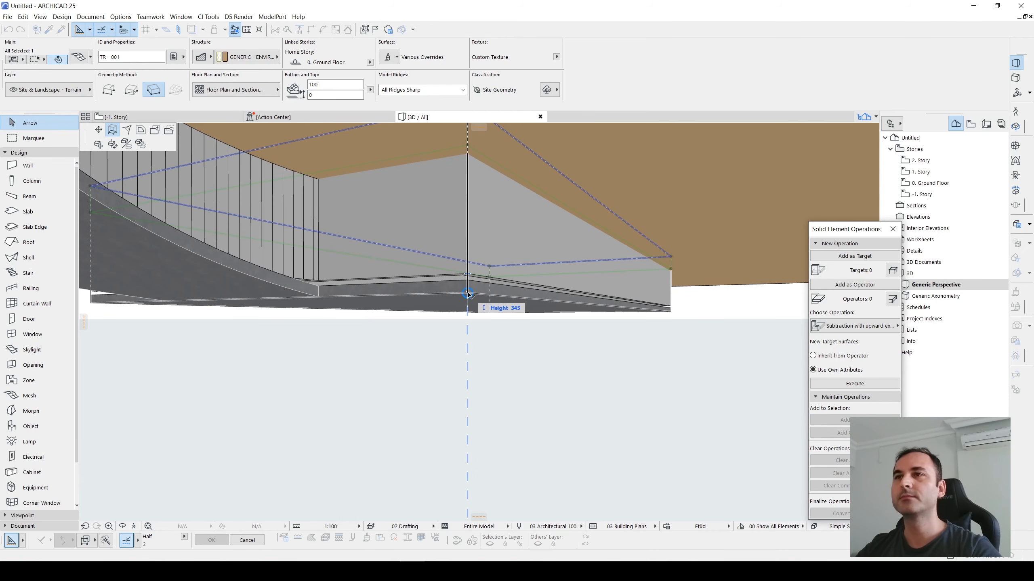
left_click(468, 294)
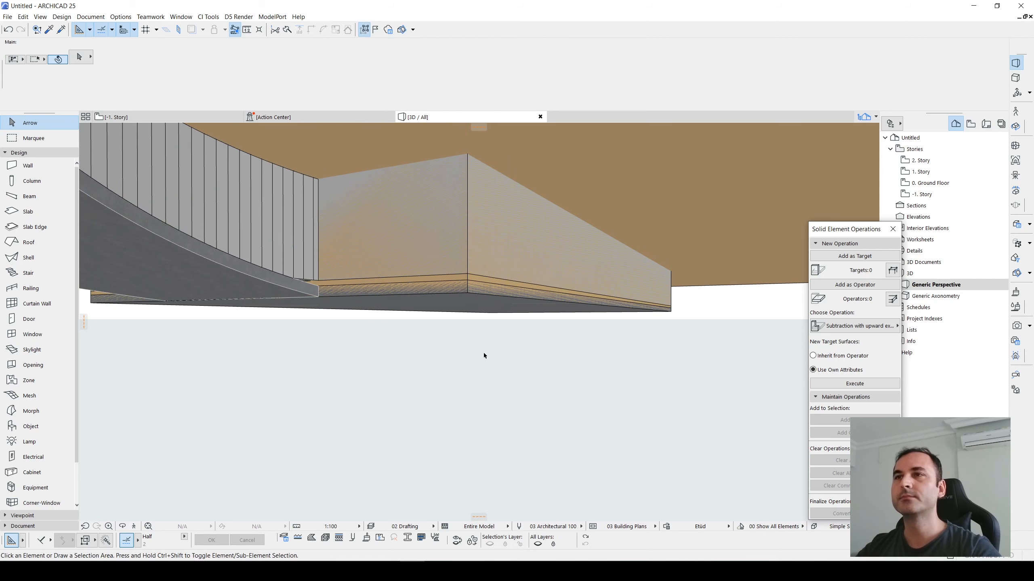
key("Escape")
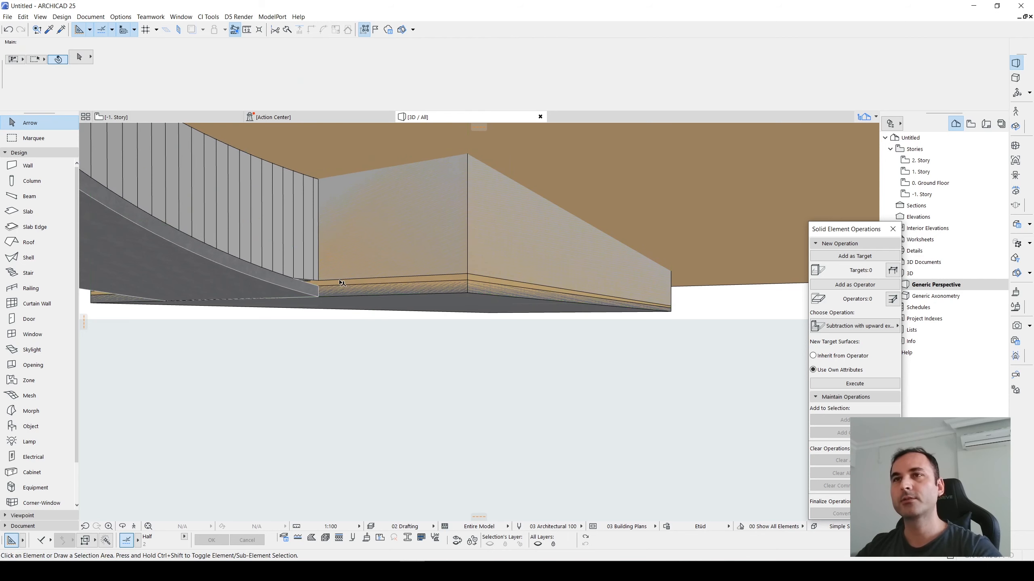
Select the basement slab and set its offset from the -1. Story level to 0
middle_click_drag(391, 277, 413, 336)
left_click(464, 318)
key("Escape")
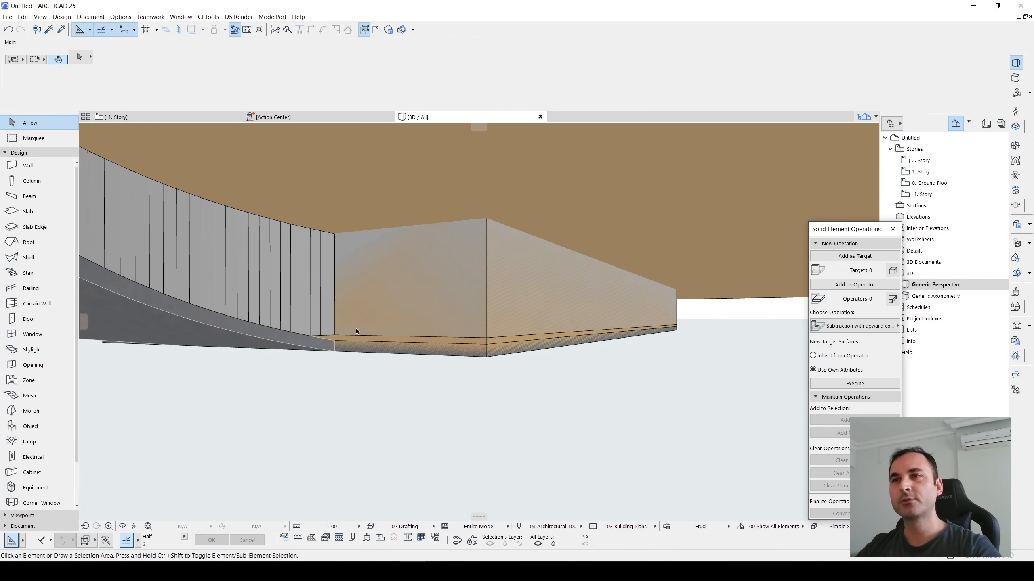
left_click(329, 333)
left_click(331, 346)
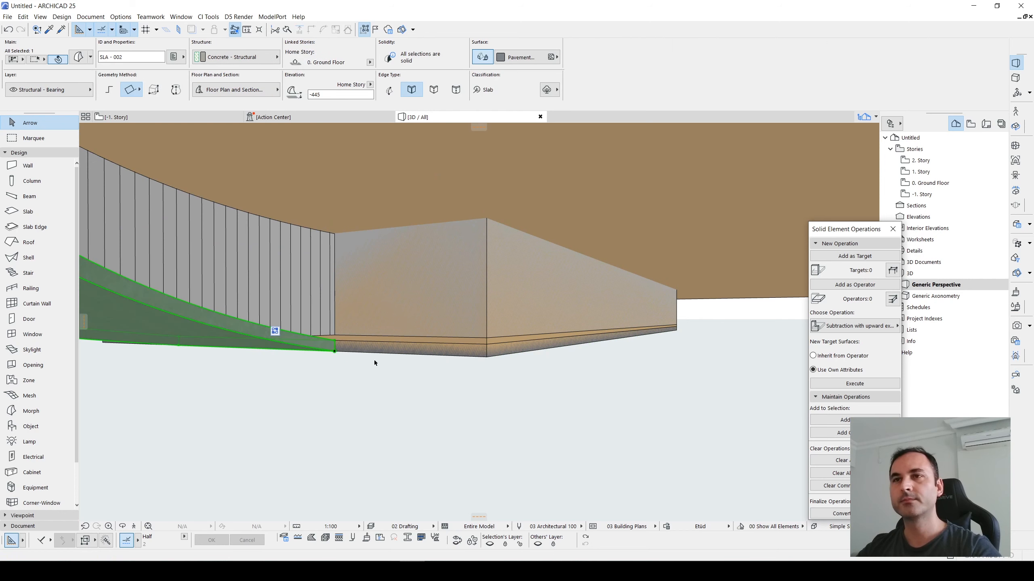
key("Escape")
left_click(413, 349)
key("Escape")
left_click(475, 349)
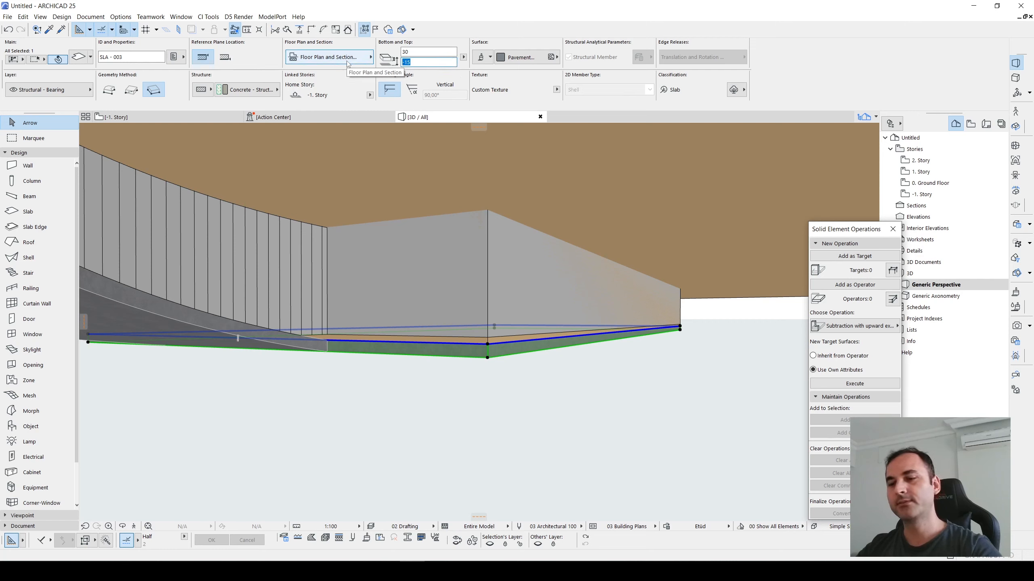
key("Return")
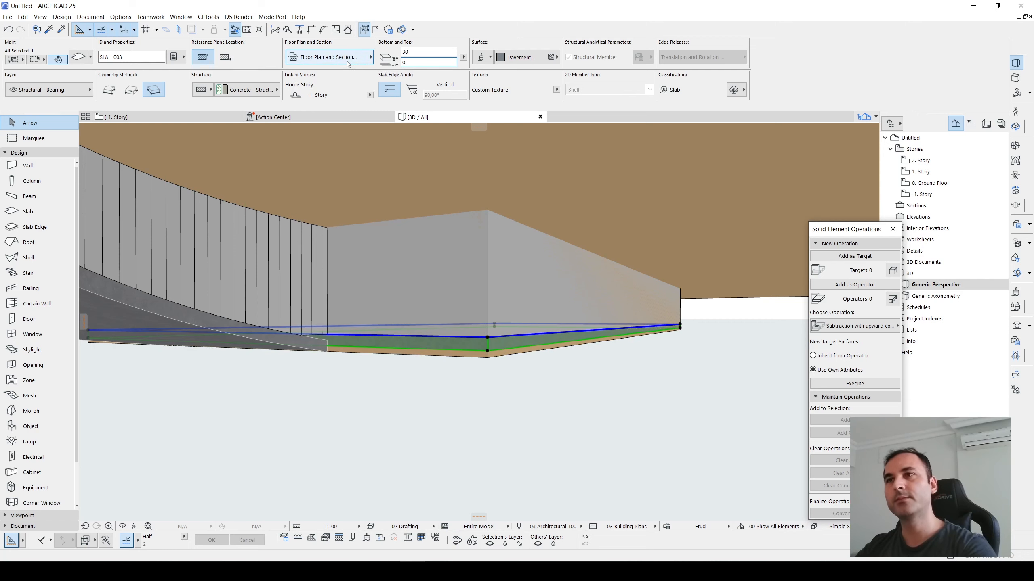
key("Escape")
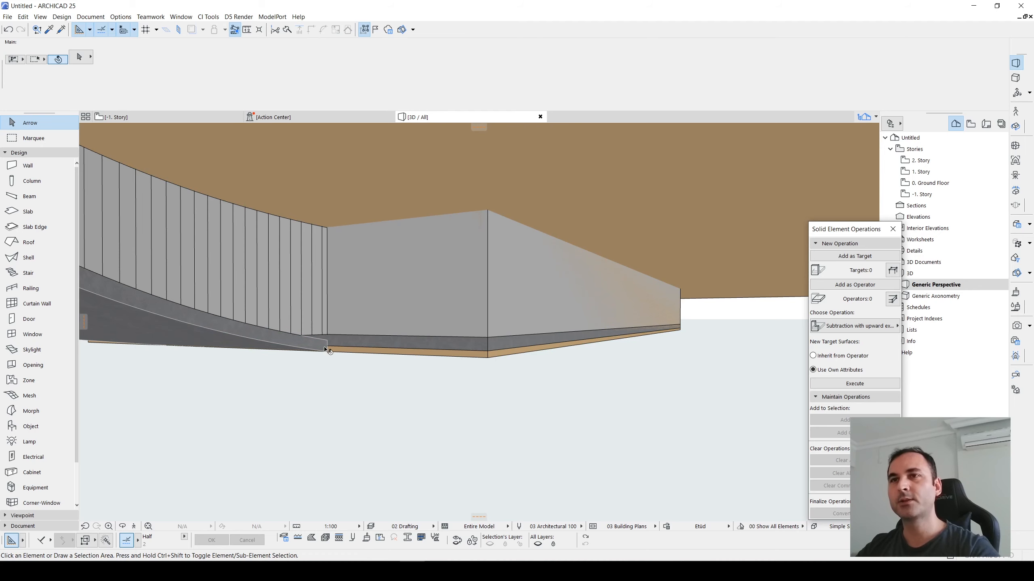
Select the ramp and isolate it in the 3D view with its lower end face in sight
left_click(325, 350)
scroll(325, 349, "up", 5)
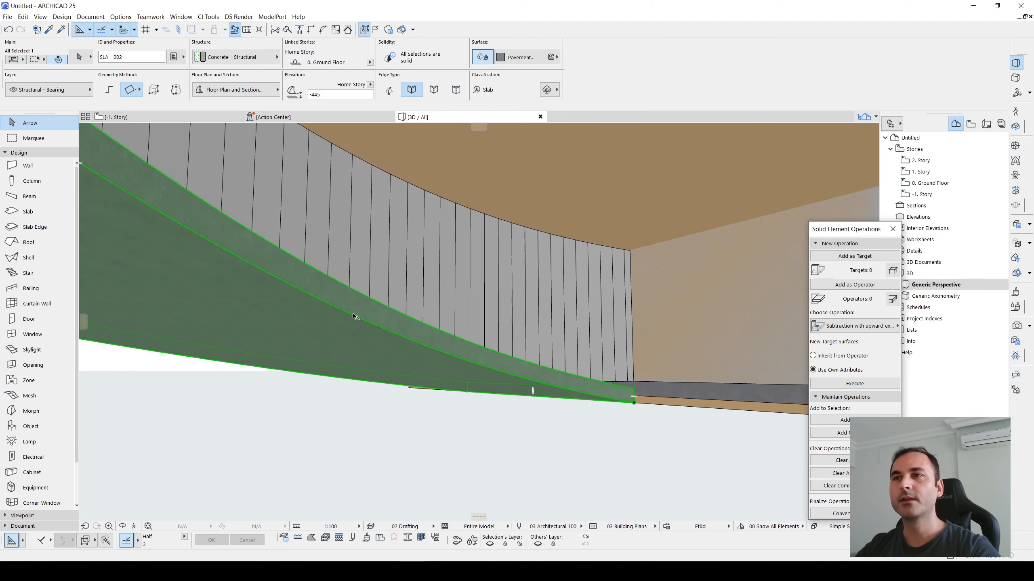
key("shift+F3")
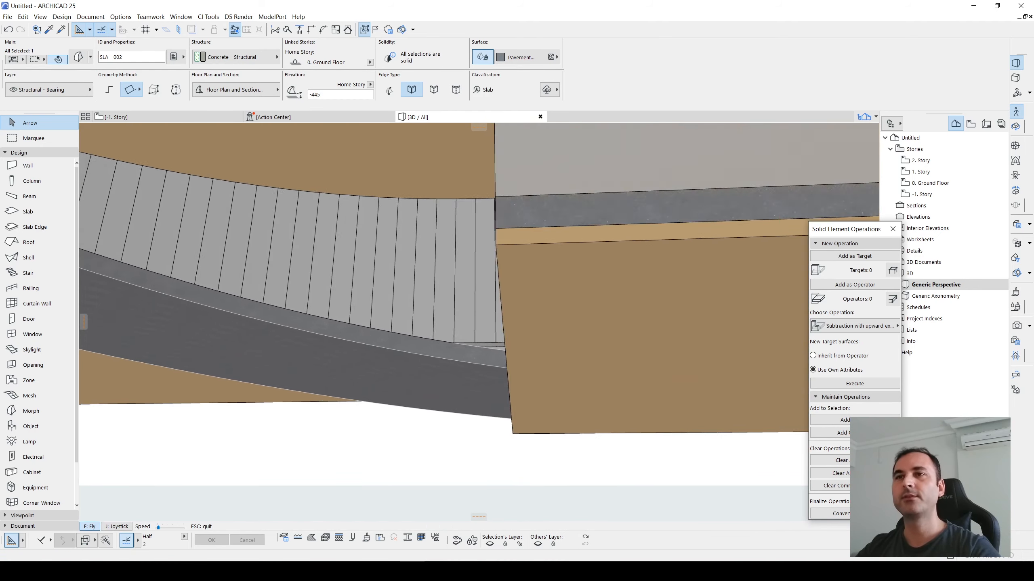
key("Up")
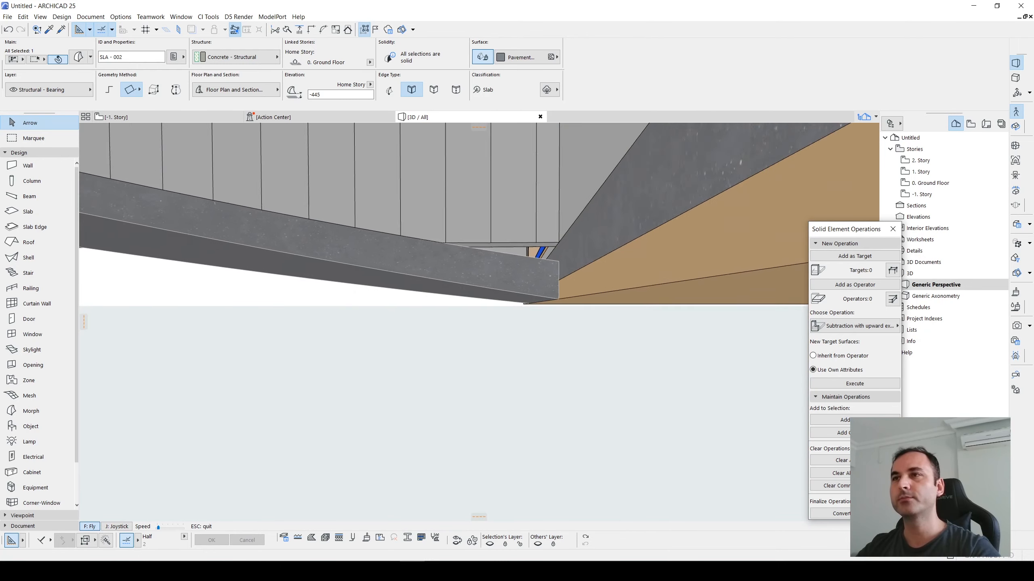
key("Up")
key("Escape")
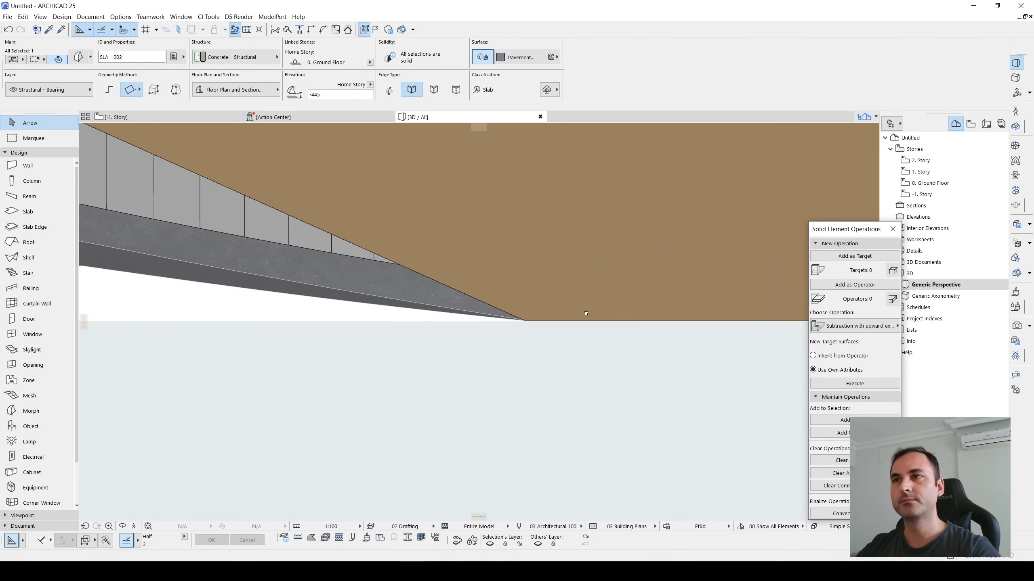
key("F5")
middle_click_drag(520, 328, 482, 347, "shift")
key("Escape")
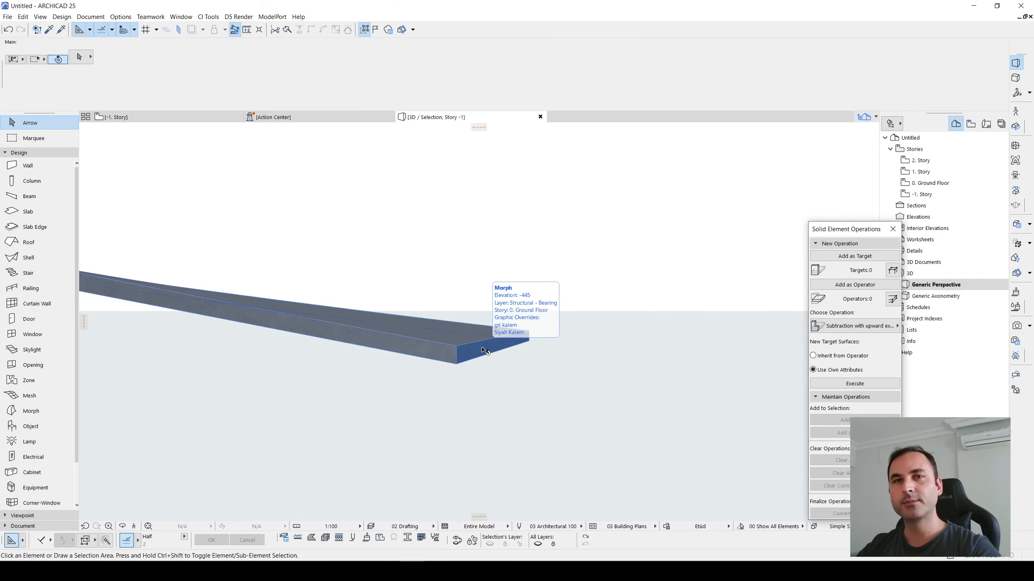
Select only the ramp's lower end face as a sub-element and move it vertically upward from its upper corner
left_click(488, 349)
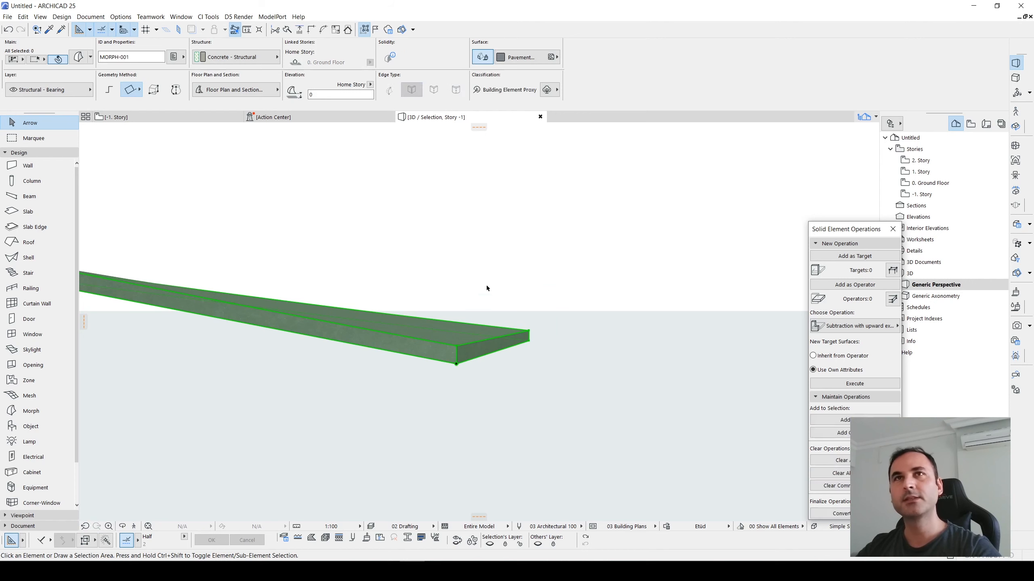
key("Escape")
left_click(99, 49)
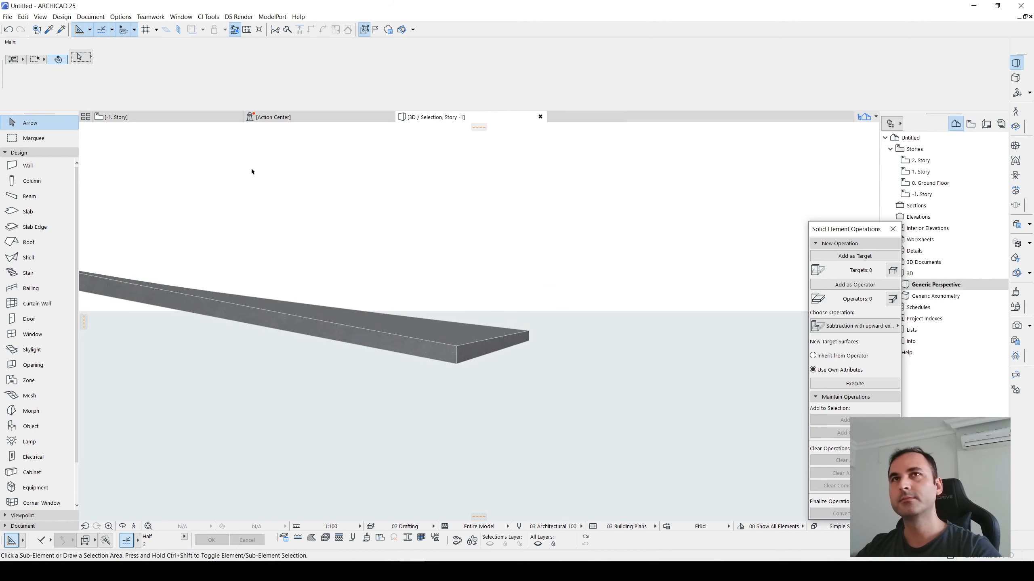
left_click(478, 350)
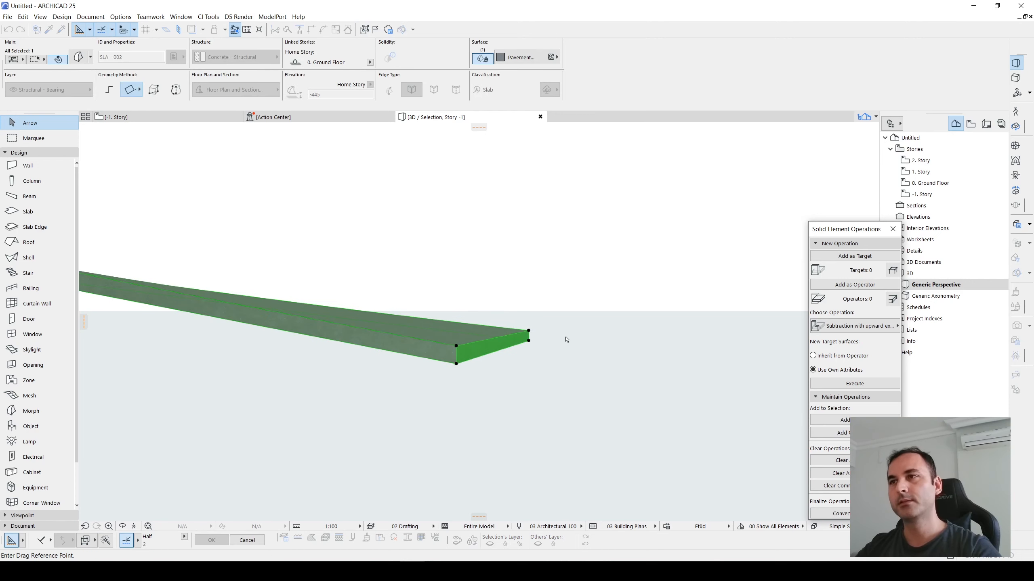
left_click(529, 331)
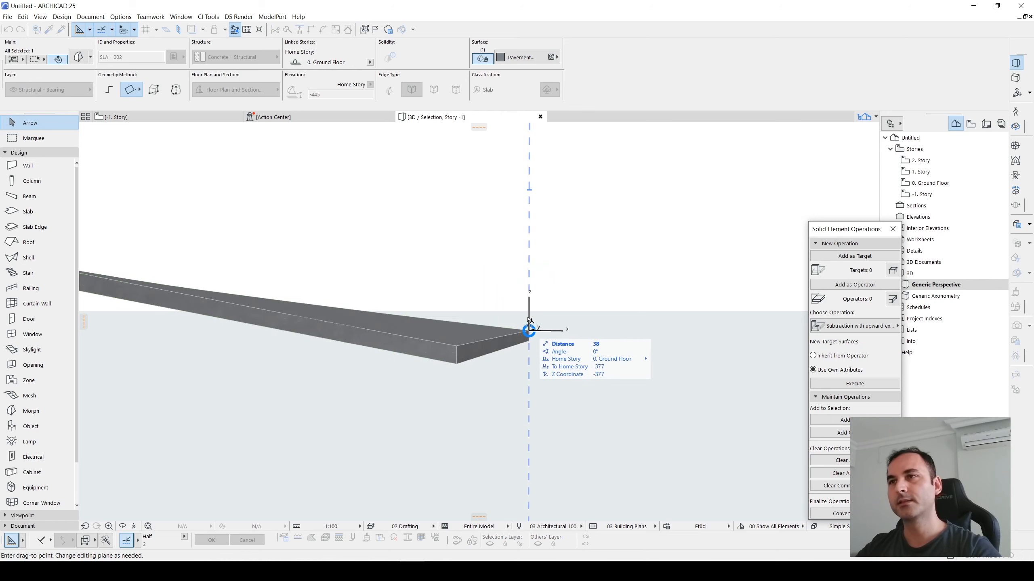
key("Return")
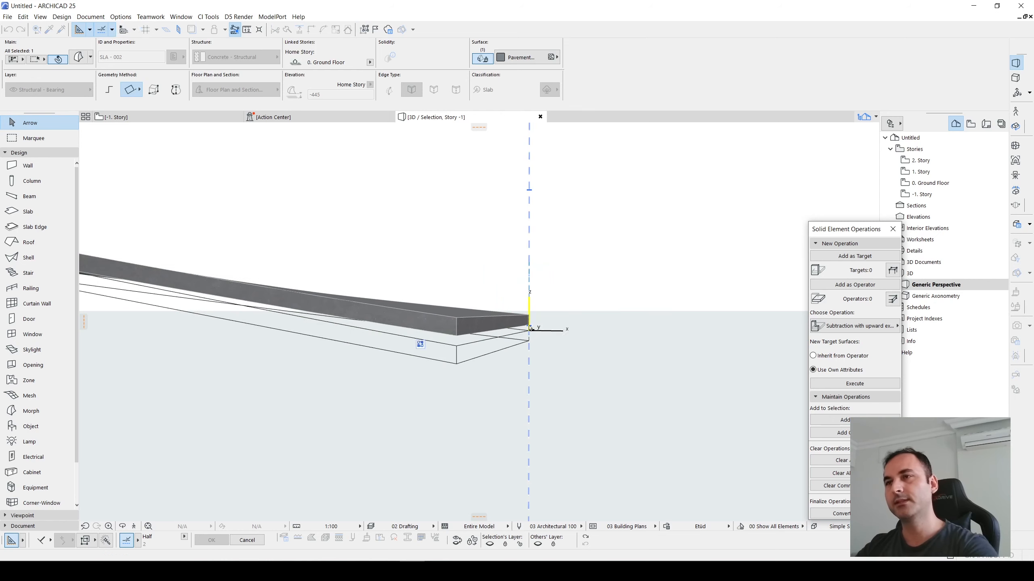
Return to whole-element selection and show all elements in the 3D view at the junction of ramp and basement
key("Escape")
left_click(86, 54)
key("ctrl+F5")
key("Up")
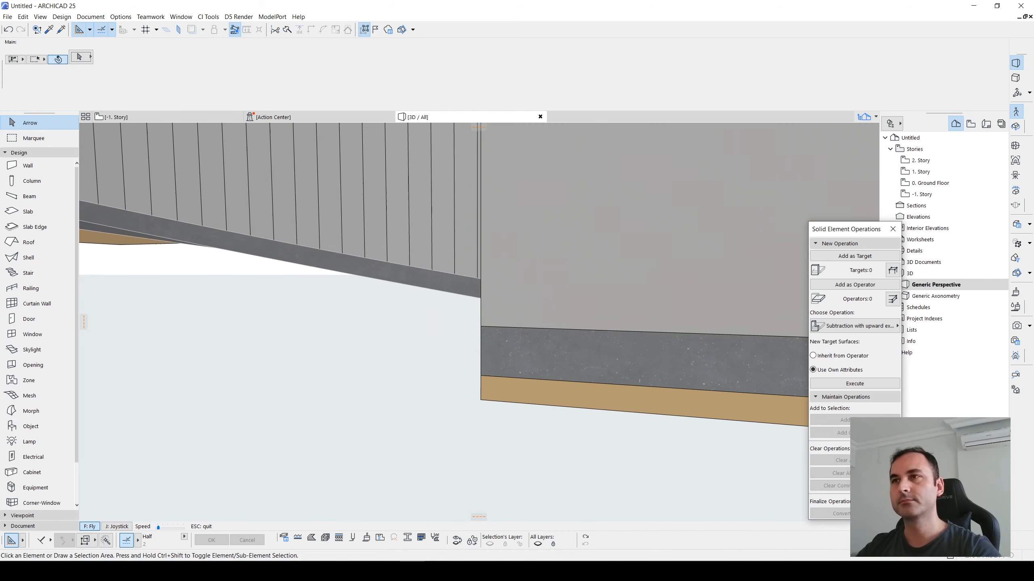
key("Escape")
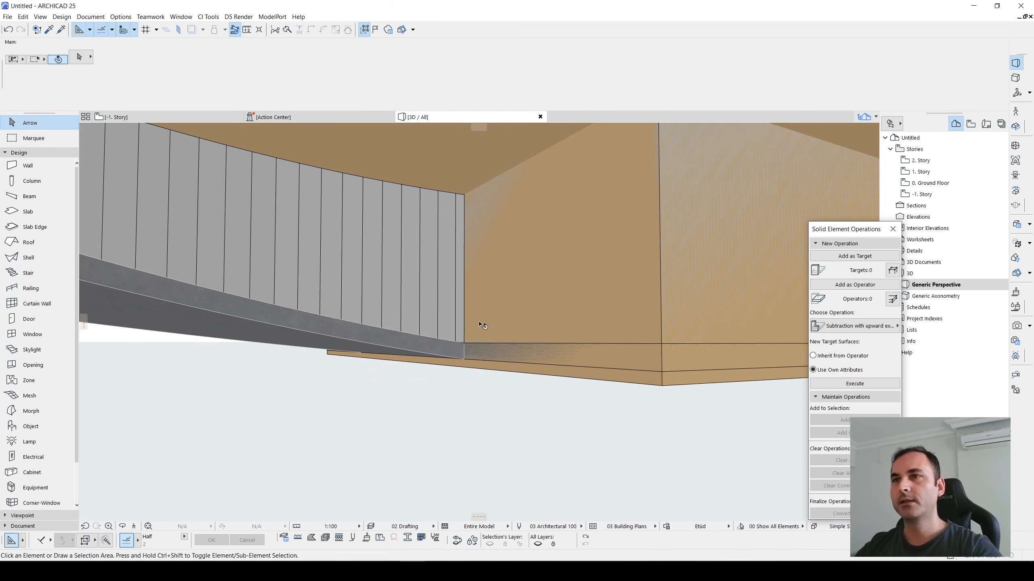
Select the rectangular basement mesh and stretch its base up to the slab's underside, for a height of 430
left_click(586, 427)
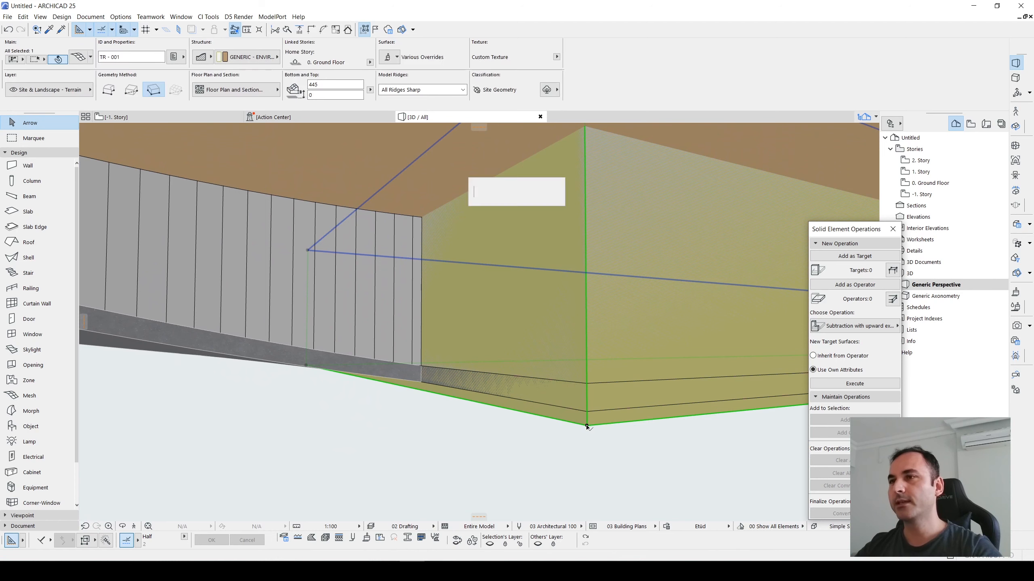
left_click(586, 426)
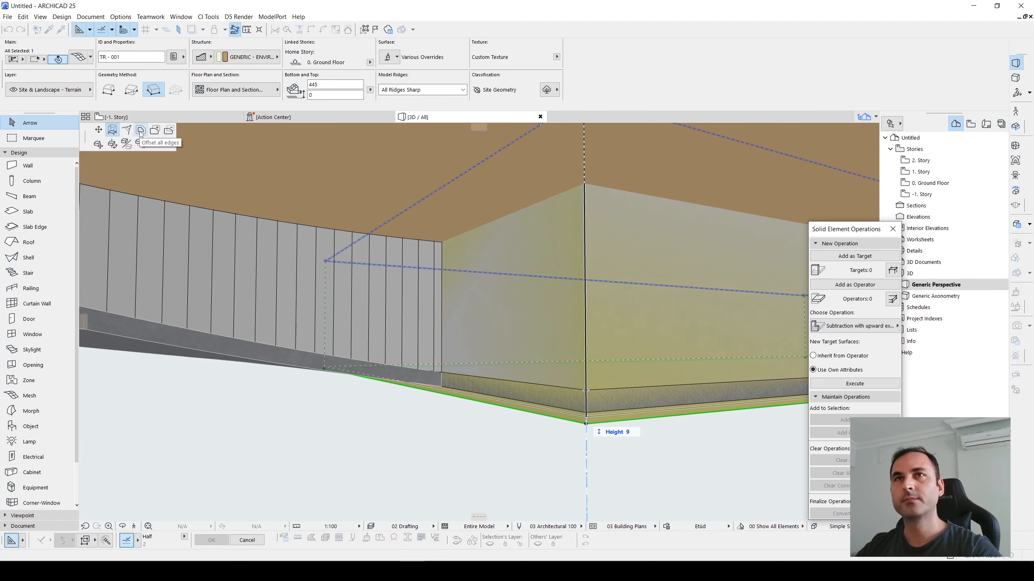
left_click(586, 413)
Select the four basement walls, set their top link to Not Linked and their height to 300
left_click(525, 359)
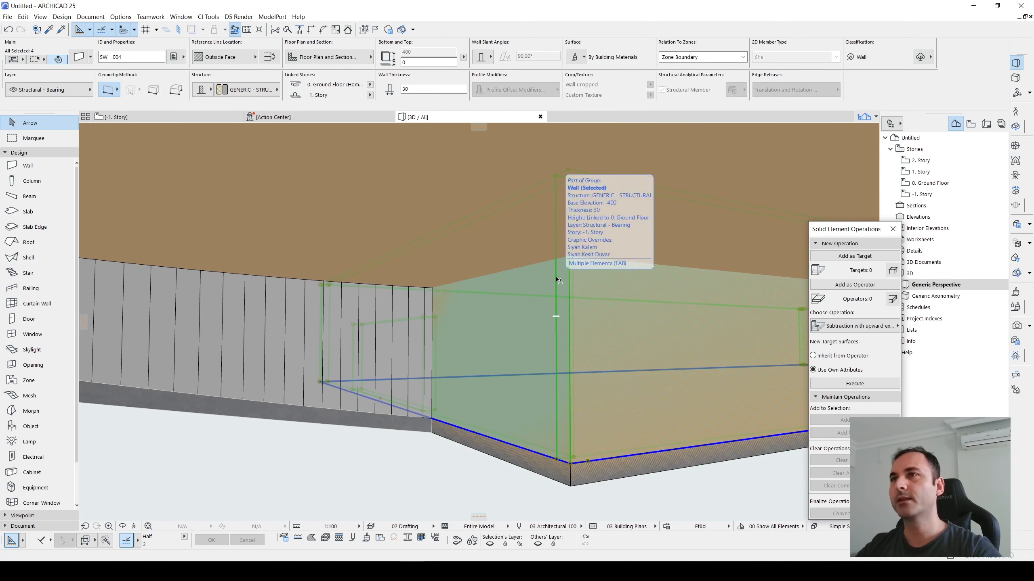
middle_click_drag(557, 281, 559, 295)
key("ctrl+t")
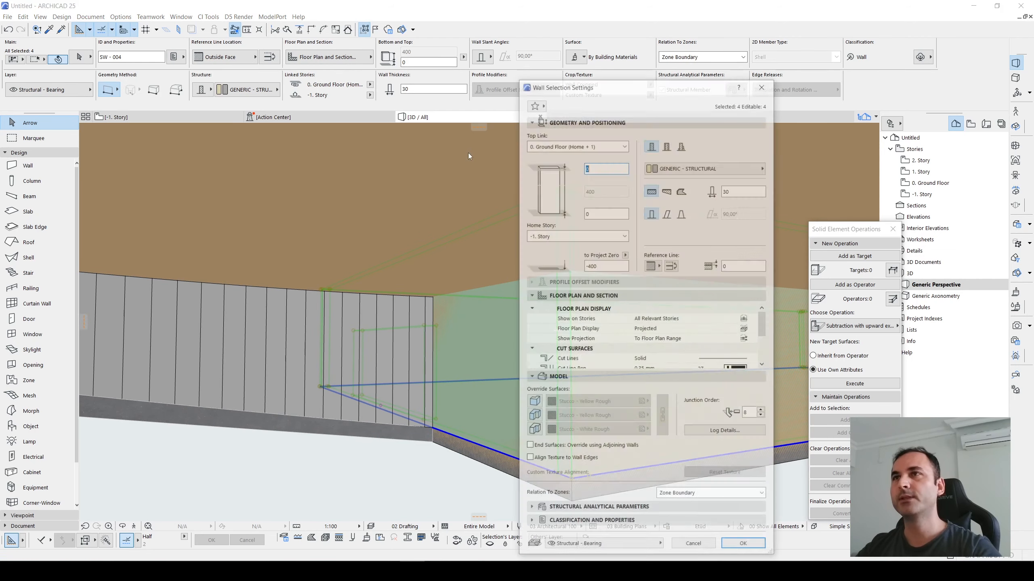
left_click(577, 147)
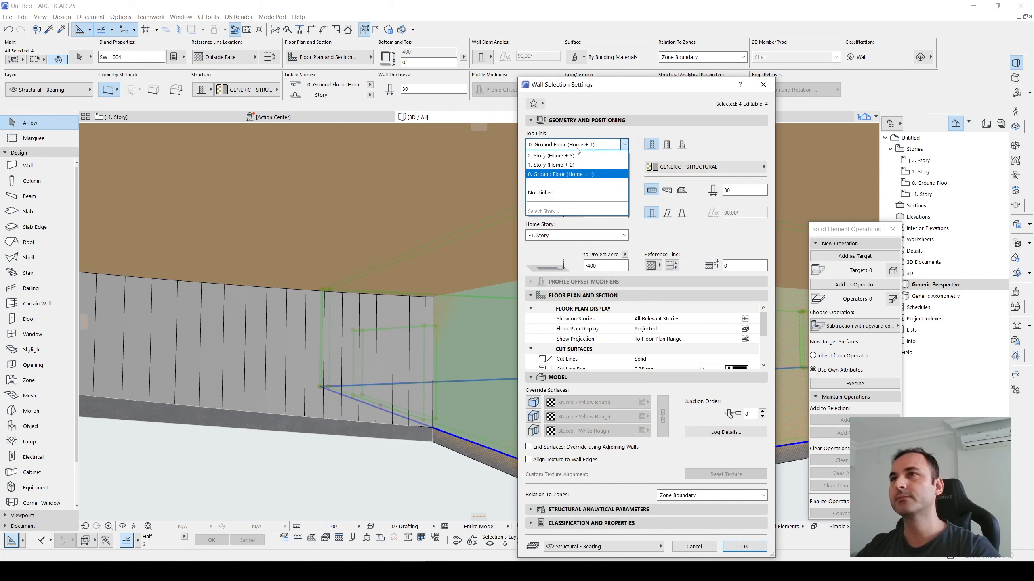
left_click(539, 194)
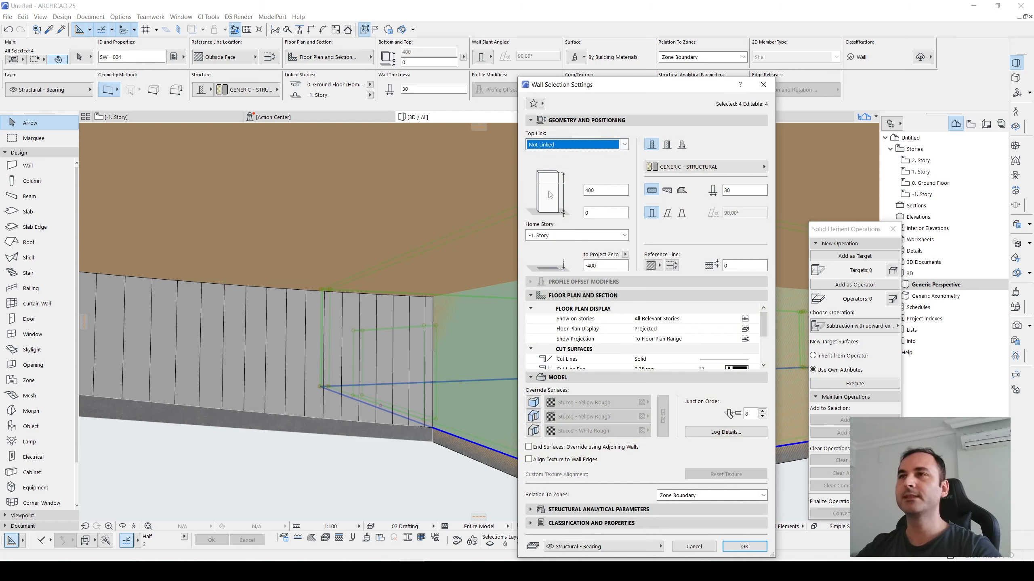
left_click(585, 191)
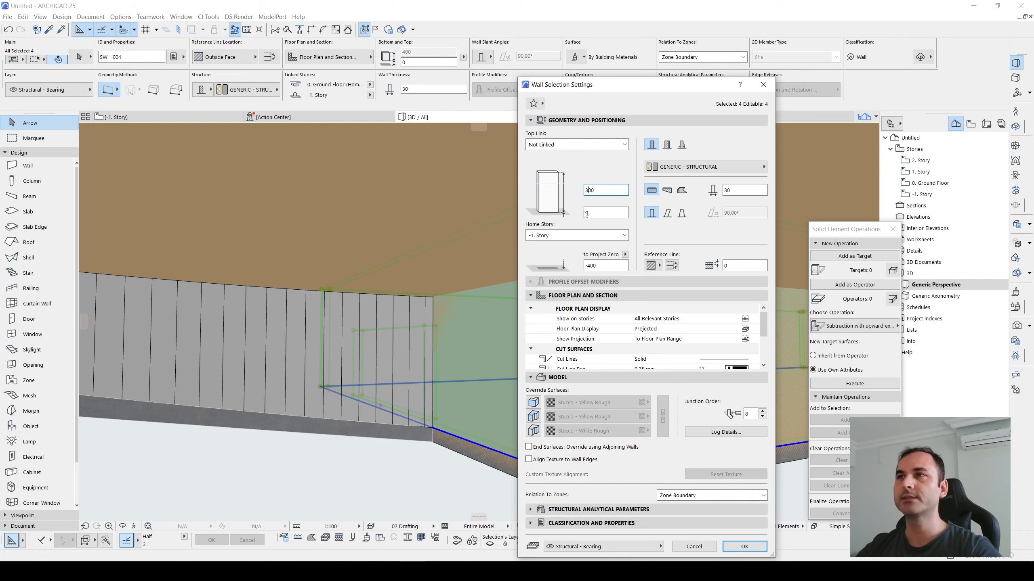
left_click(741, 552)
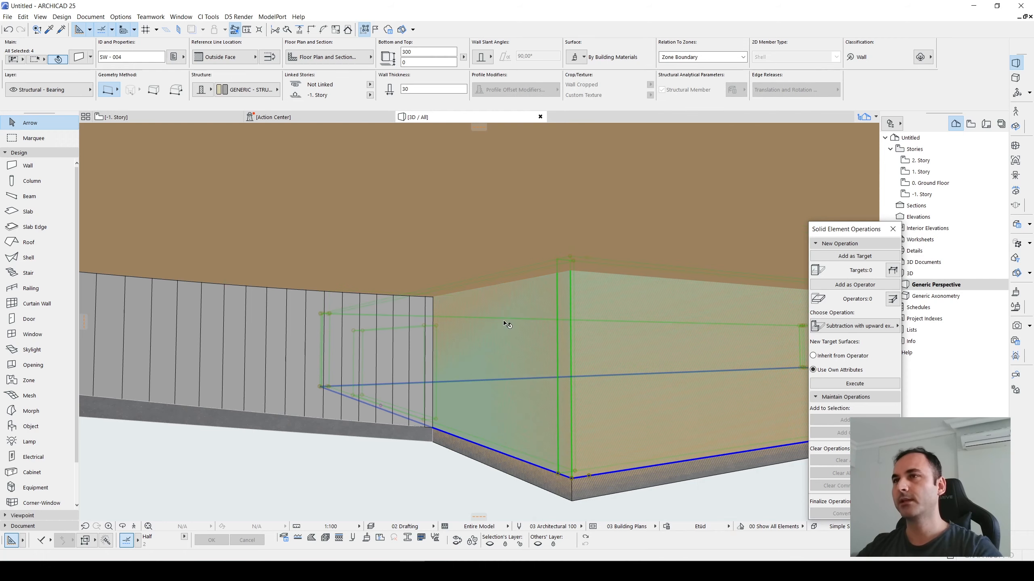
Inspect the basement walls and rectangular mesh from above and below the terrain, and clear the wall selection
scroll(507, 325, "down", 1)
middle_click_drag(508, 327, 522, 433)
key("shift+e")
key("Down")
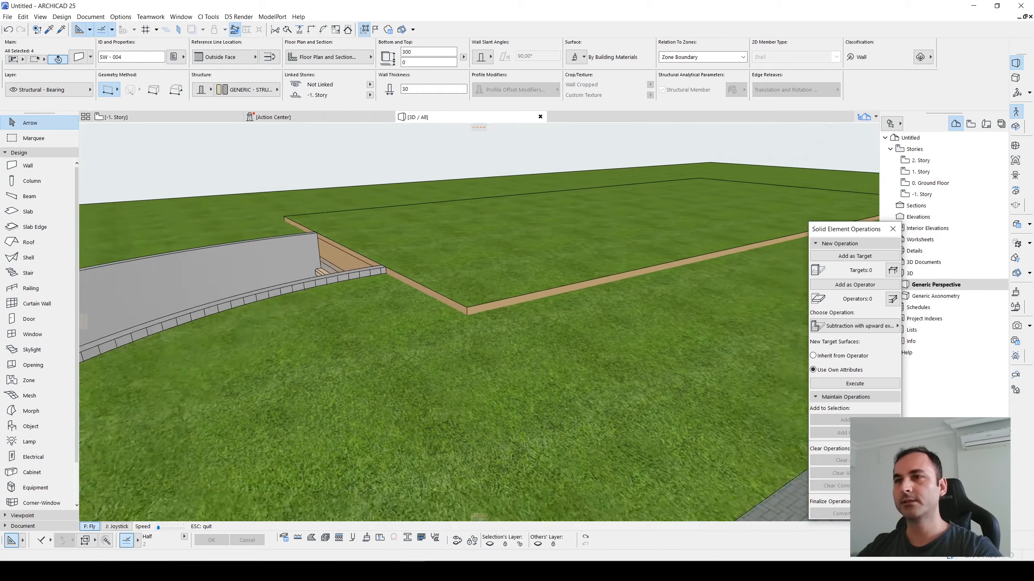
key("Escape")
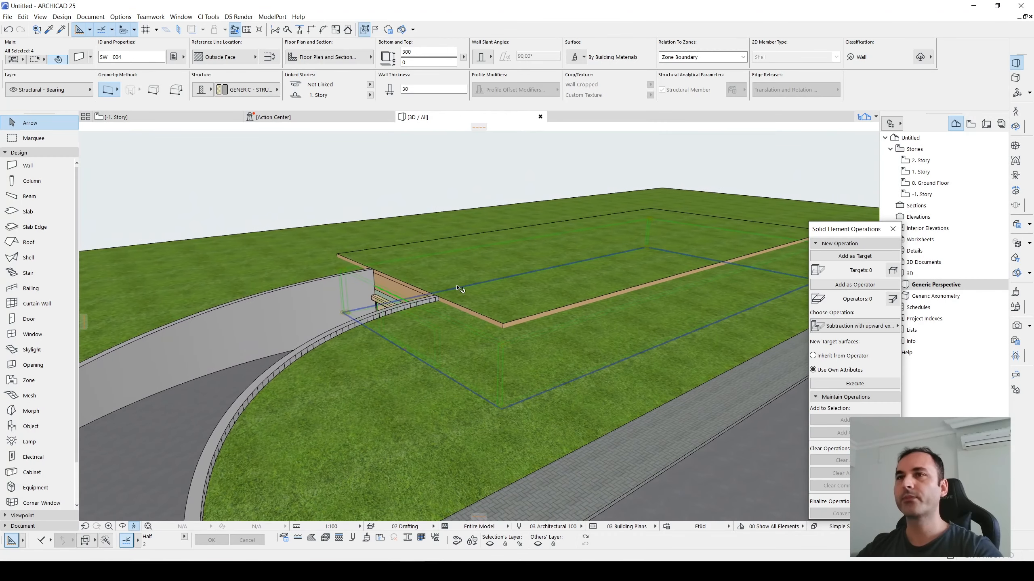
middle_click_drag(494, 402, 475, 337, "shift")
scroll(478, 233, "up", 2)
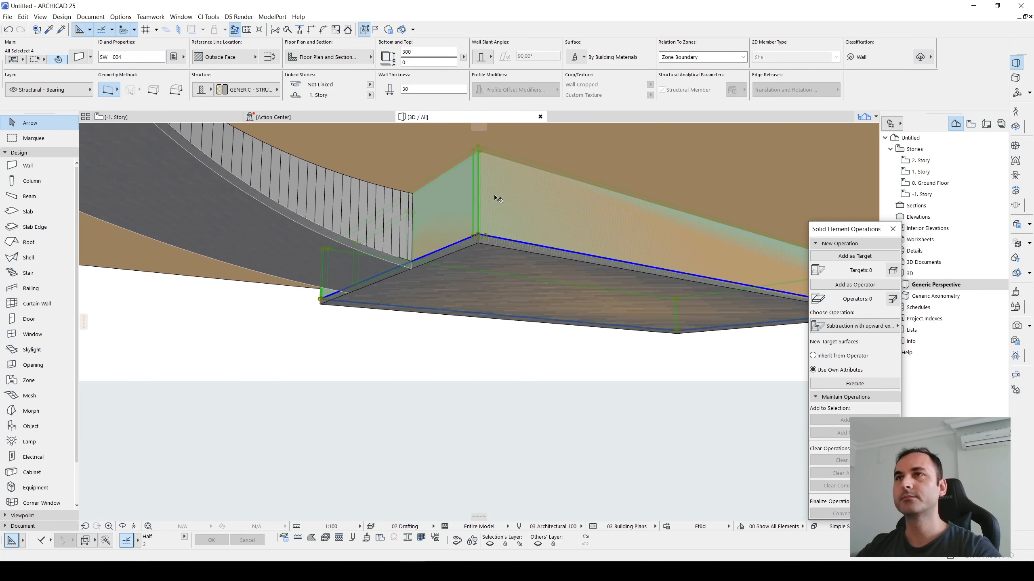
middle_click_drag(497, 199, 489, 236)
left_click(479, 268)
key("Escape")
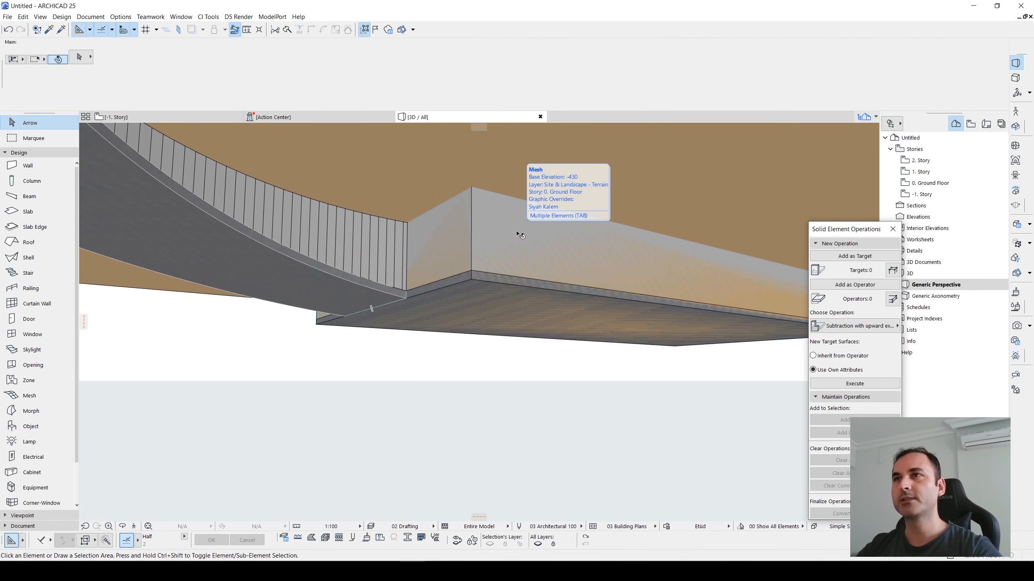
Select the rectangular basement mesh and lower its top to the walls' upper edge, for a height of 330 and a top level of -100
left_click(519, 233)
middle_click_drag(493, 199, 484, 260, "shift")
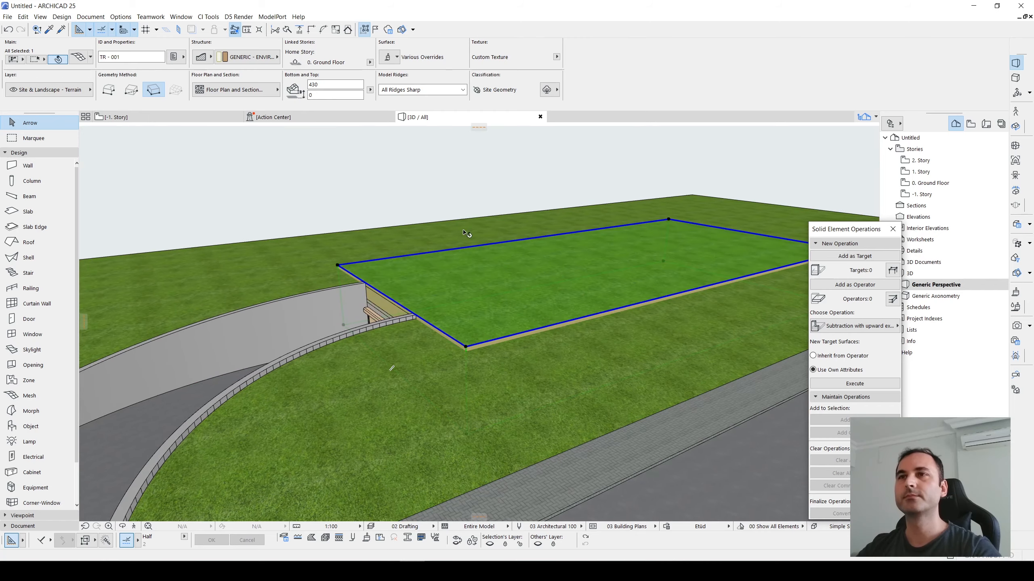
scroll(338, 267, "up", 3)
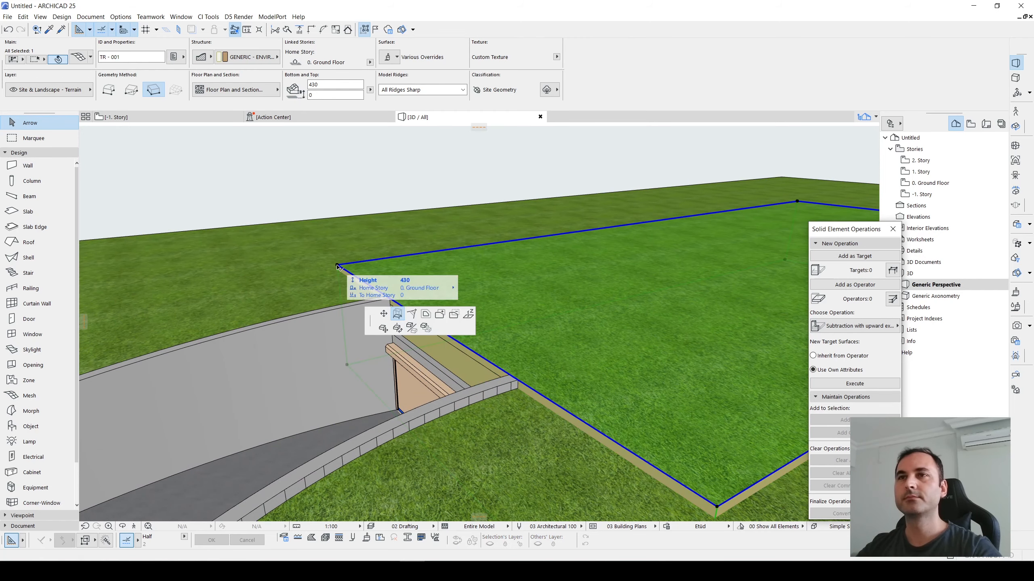
left_click(338, 267)
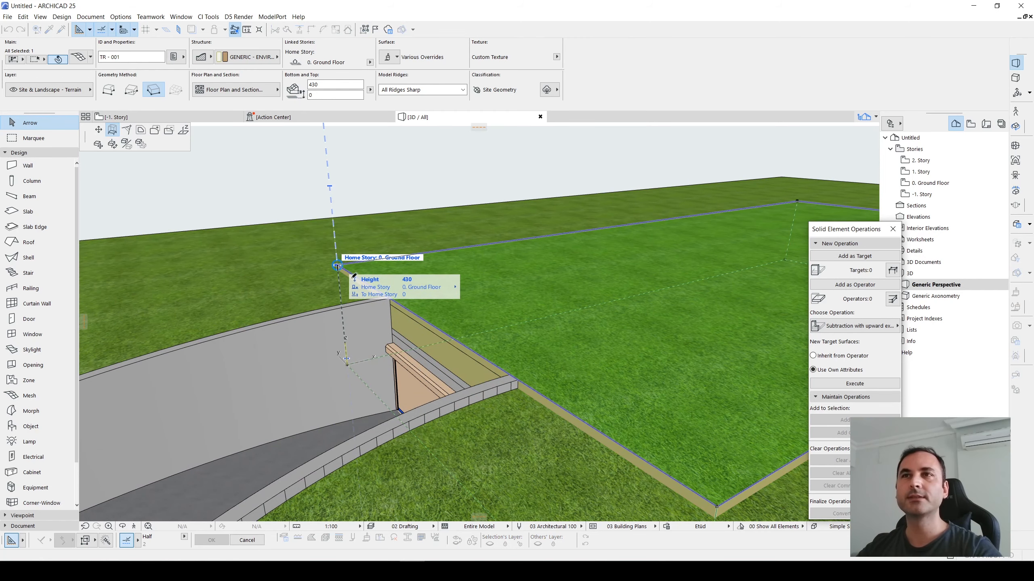
middle_click_drag(407, 379, 401, 344, "shift")
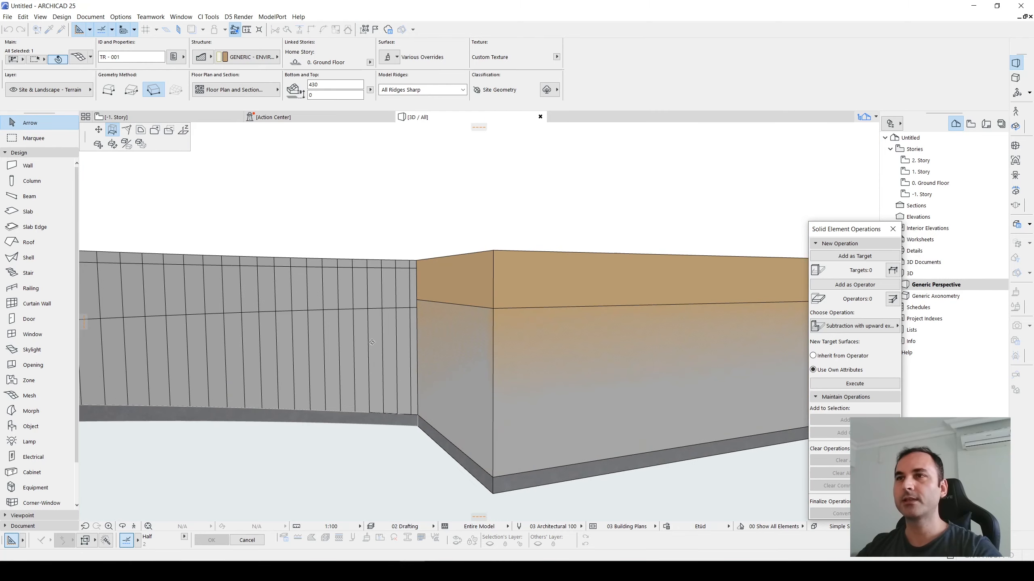
left_click(490, 308)
mouse_move(478, 311)
middle_mouse_down("shift")
mouse_move(461, 330)
mouse_move(468, 326)
middle_mouse_up("shift")
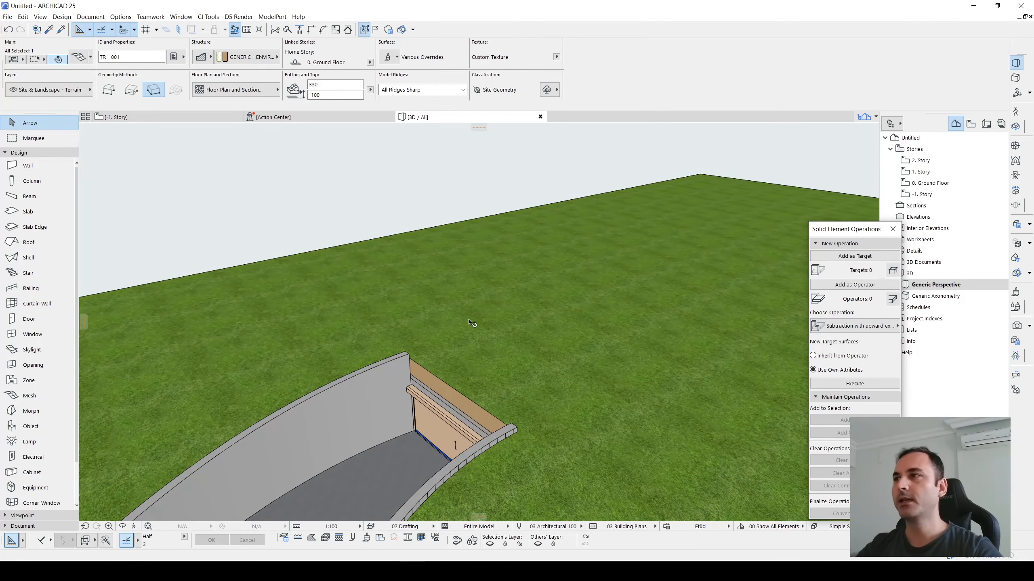
Run a Solid Element Operation with Subtraction, using the terrain mesh as target and the rectangular basement mesh as operator
left_click(849, 260)
left_click(855, 288)
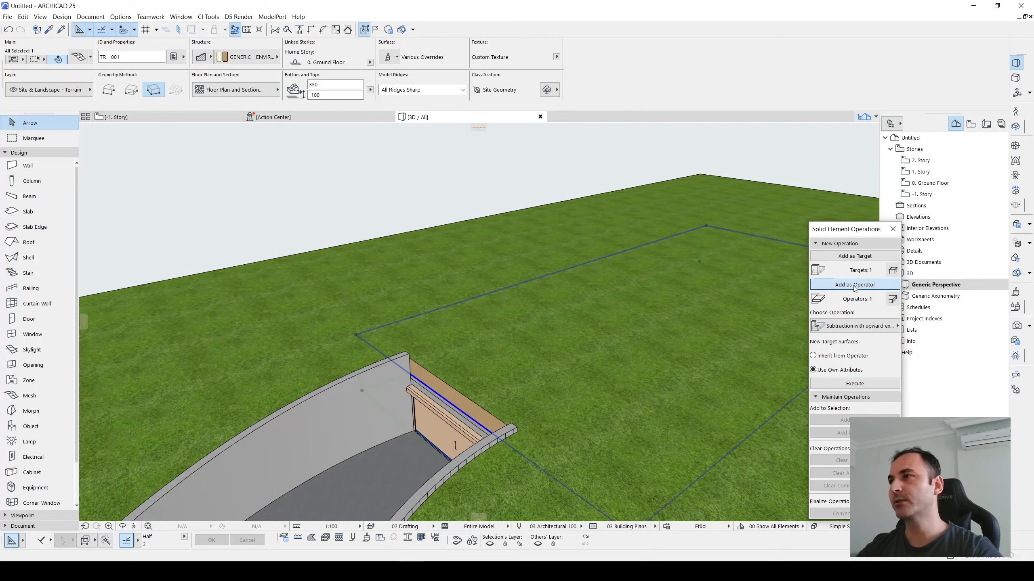
left_click(548, 219)
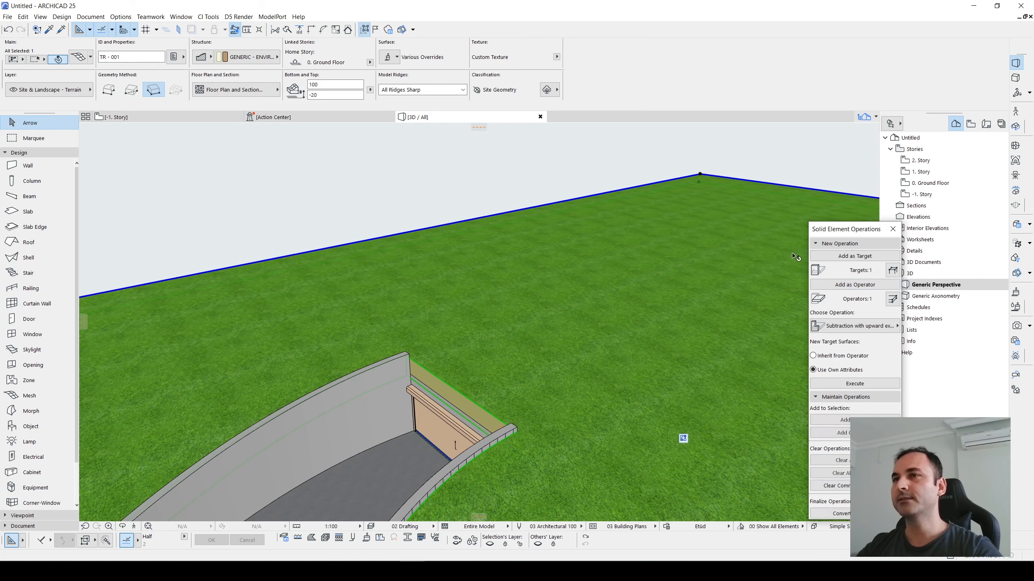
left_click(865, 328)
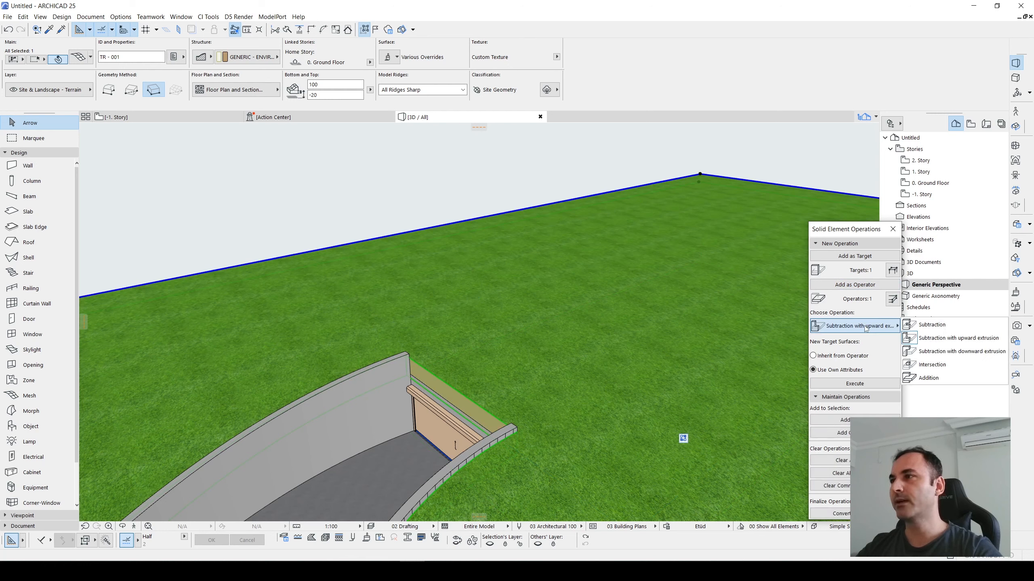
left_click(932, 327)
left_click(855, 384)
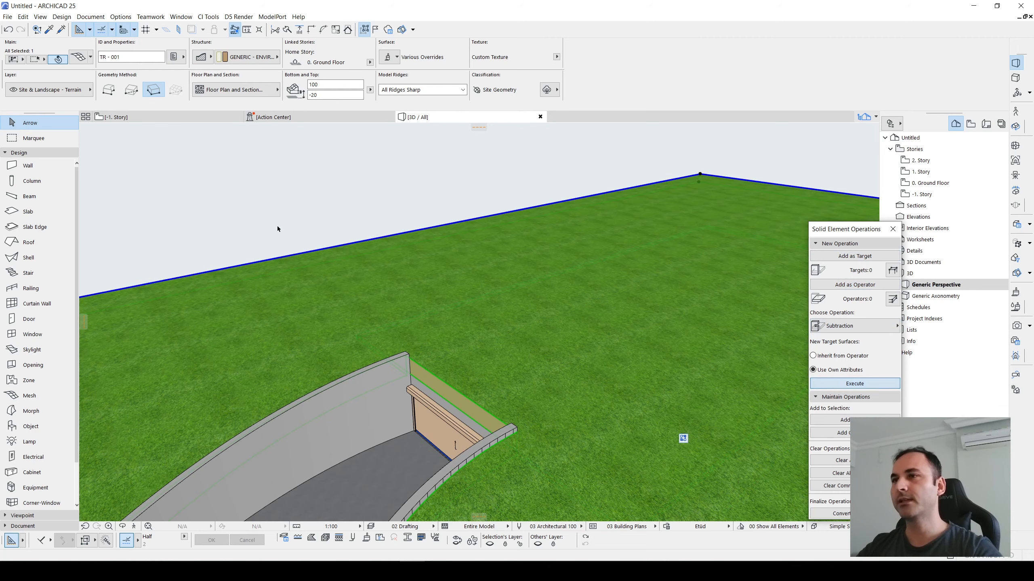
Select the rectangular basement mesh from beneath the terrain and assign it to the - Hidden layer
left_click(265, 217)
scroll(473, 476, "down", 3)
middle_click_drag(473, 476, 441, 265)
scroll(518, 362, "up", 2)
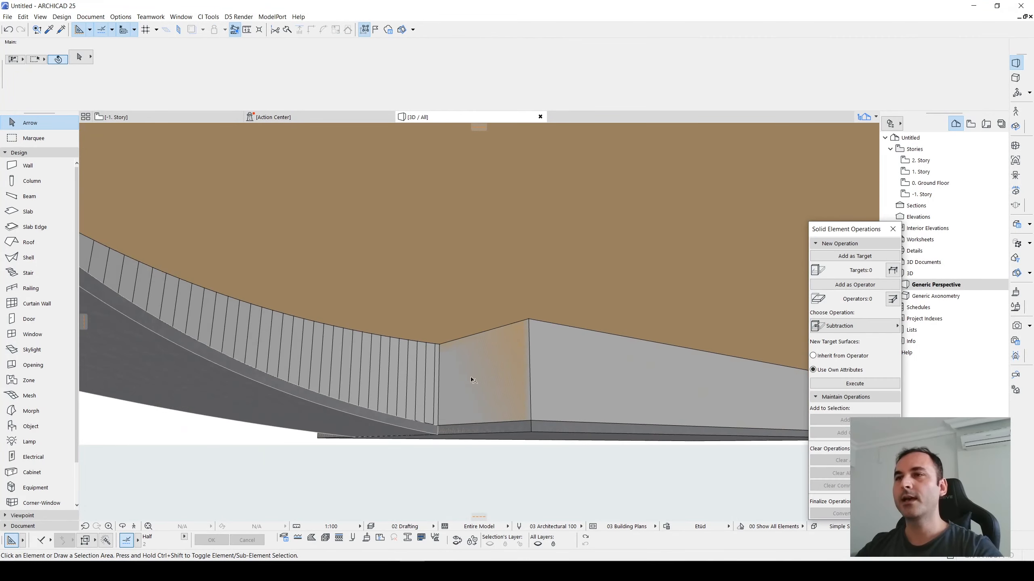
left_click(449, 379)
key("Escape")
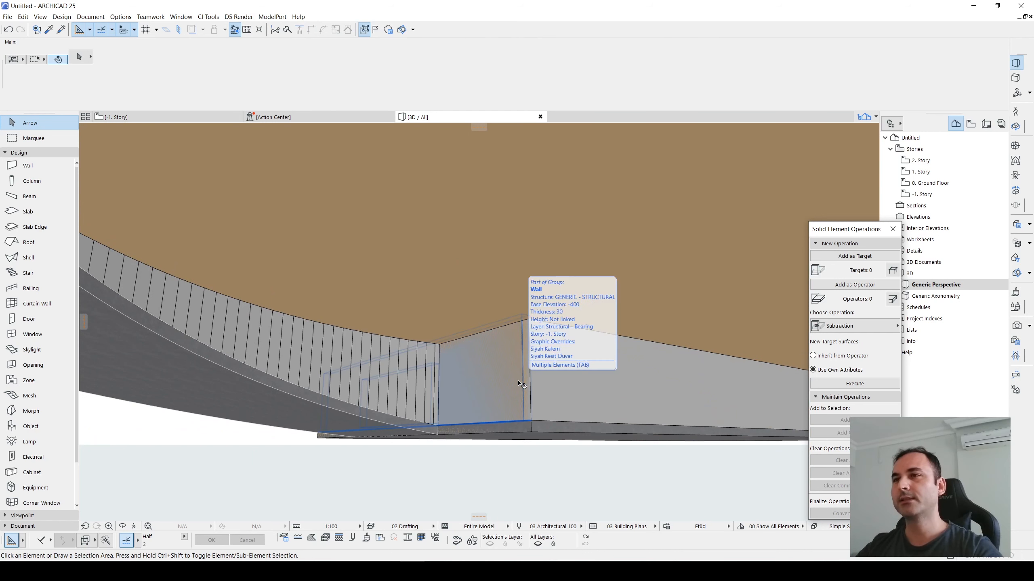
key("Tab")
left_click(522, 385)
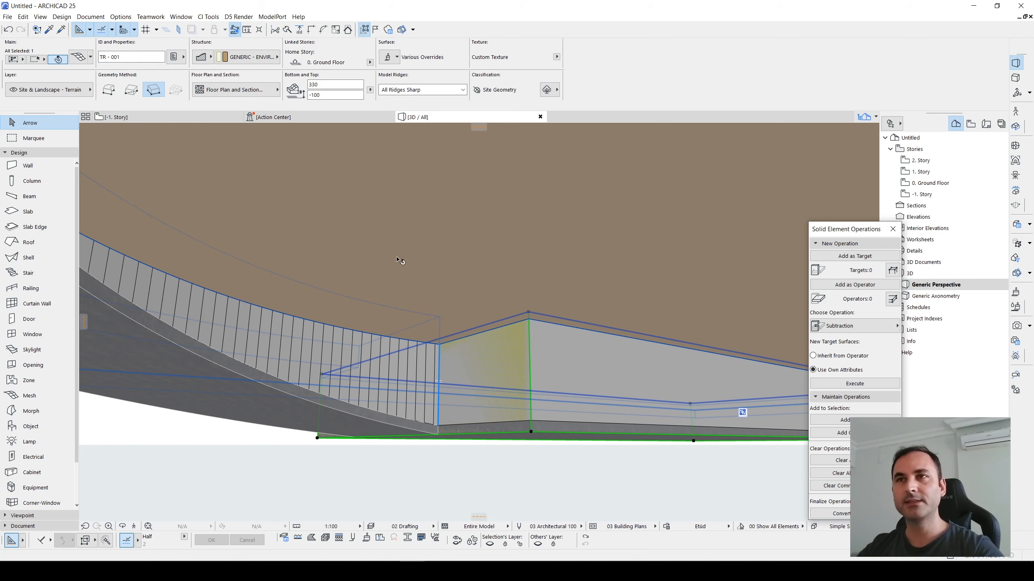
middle_click_drag(415, 261, 426, 265)
left_click(79, 57)
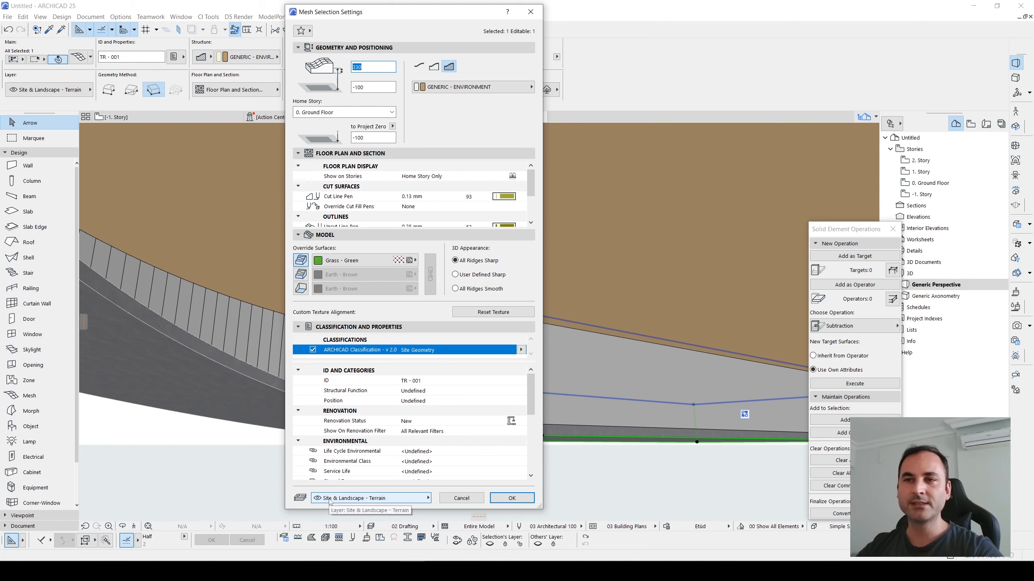
left_click(328, 499)
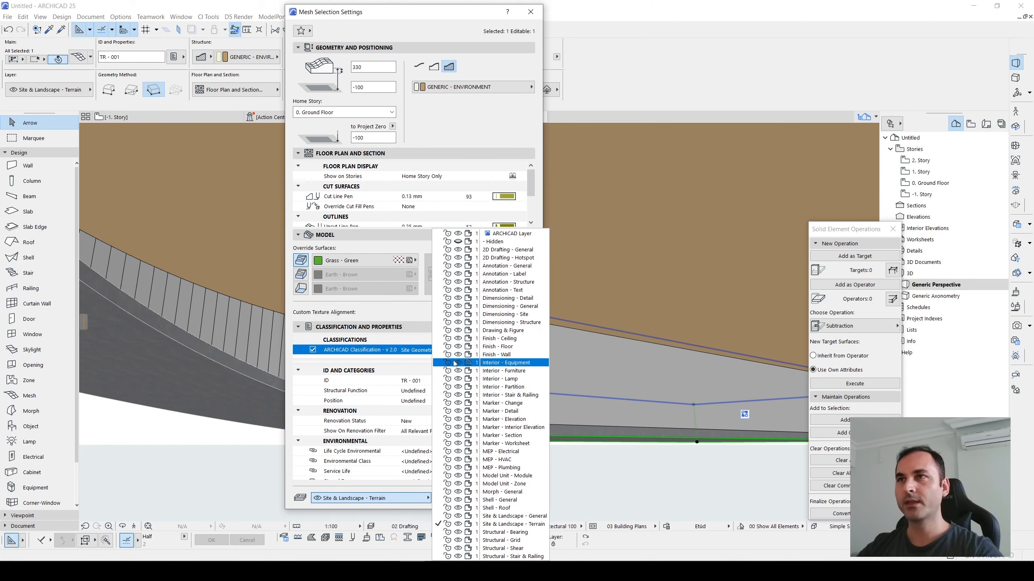
left_click(485, 243)
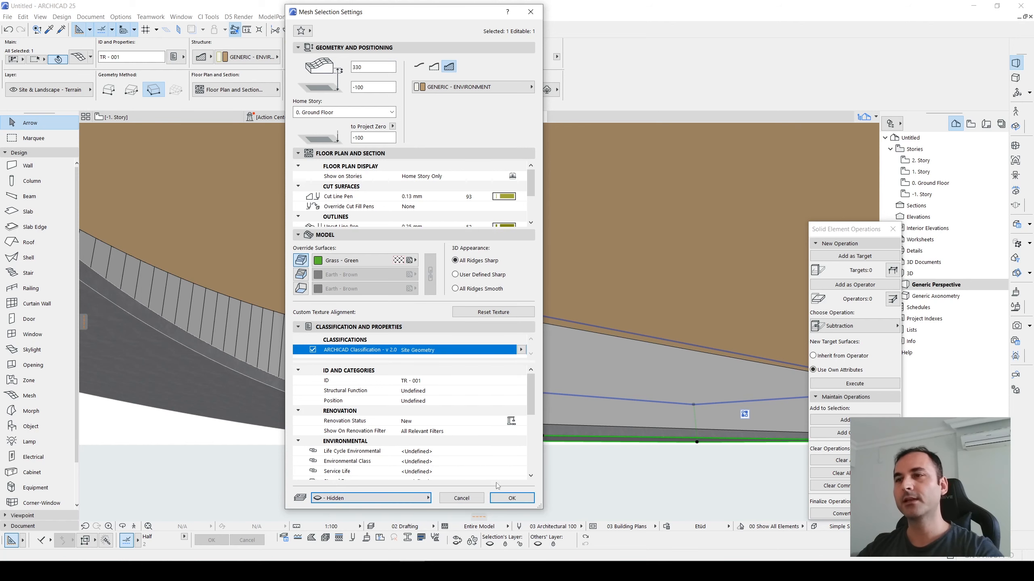
left_click(510, 497)
Turn on 3D Cutaway and cut the model lengthwise through the garage door and basement with a vertical cutting plane
middle_click_drag(443, 346, 460, 412)
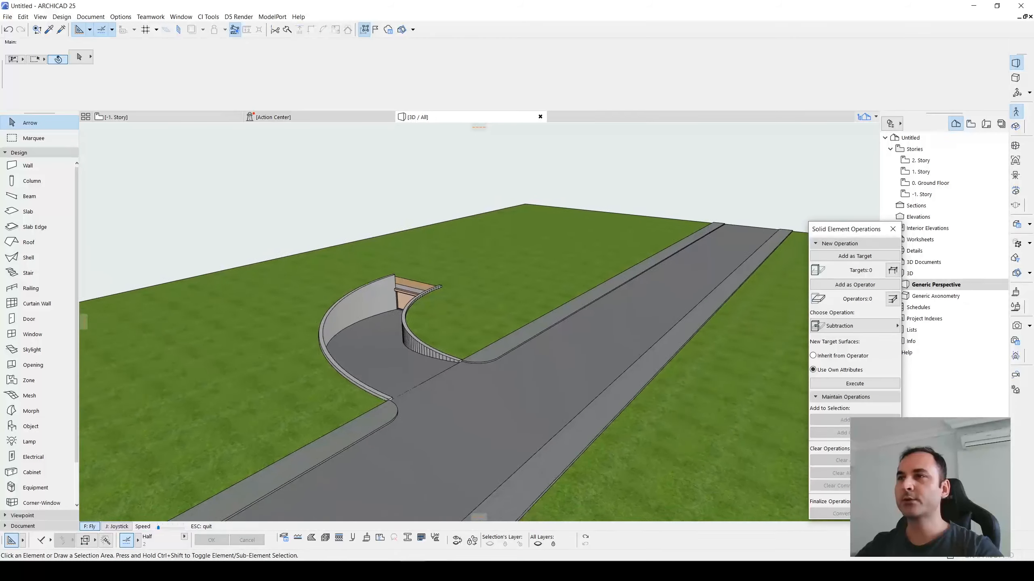
key("Escape")
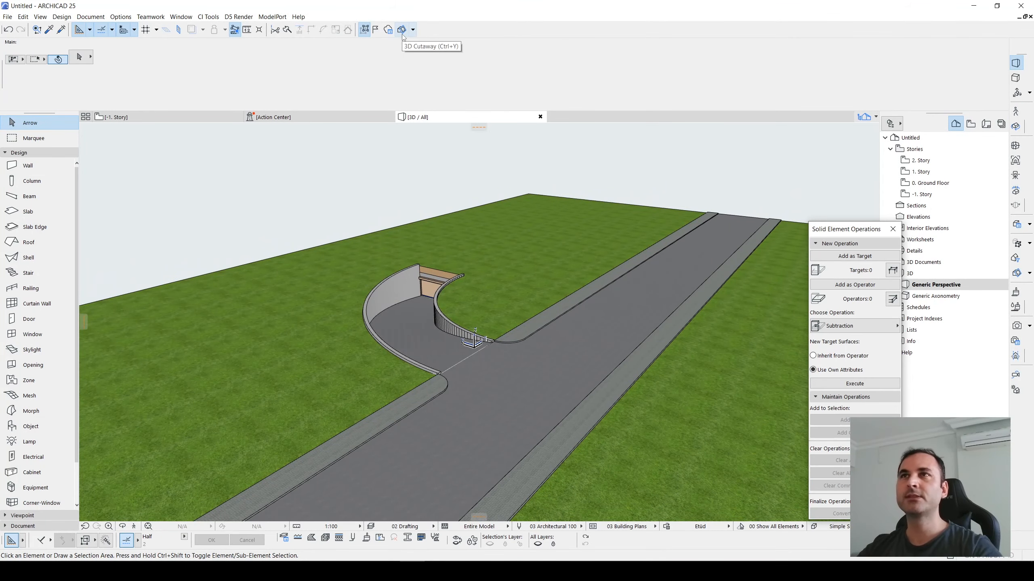
left_click(403, 31)
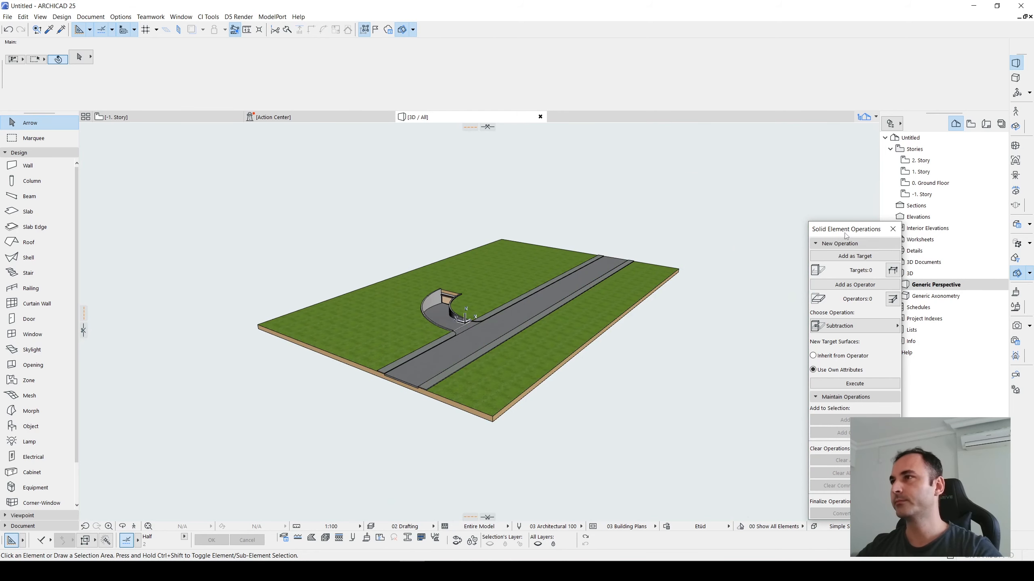
left_click_drag(845, 235, 779, 223)
scroll(522, 263, "up", 2)
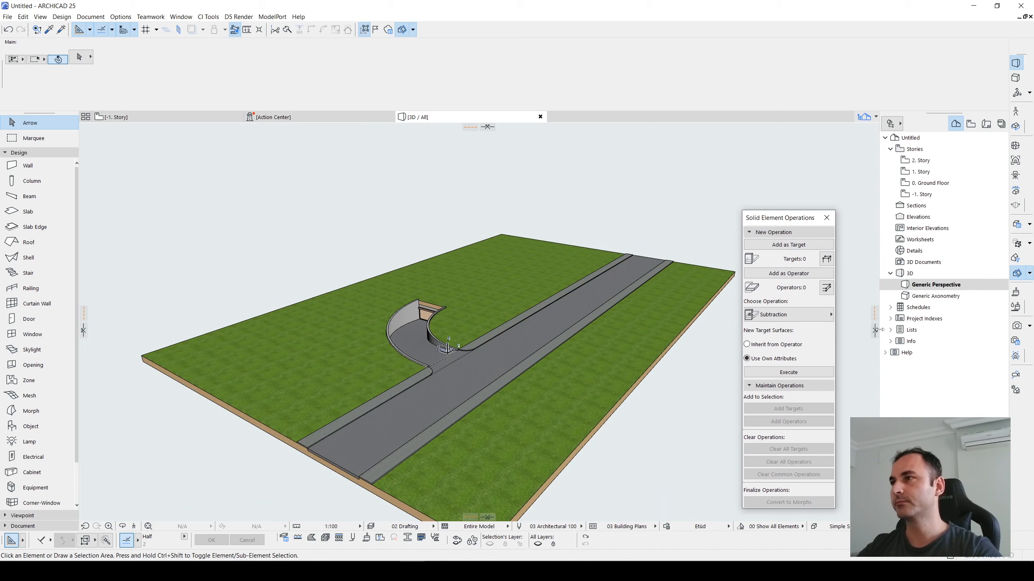
left_click_drag(876, 330, 422, 250)
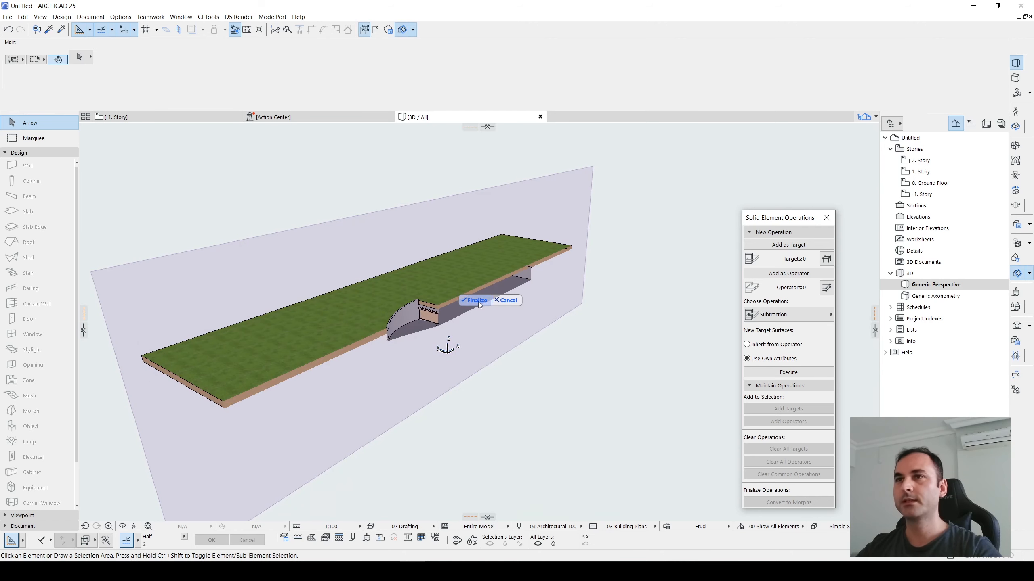
left_click(479, 303)
Select the garage door wall and split it at the outer curved ramp wall in the -1. Story plan
scroll(451, 312, "up", 6)
middle_click_drag(389, 302, 438, 305, "shift")
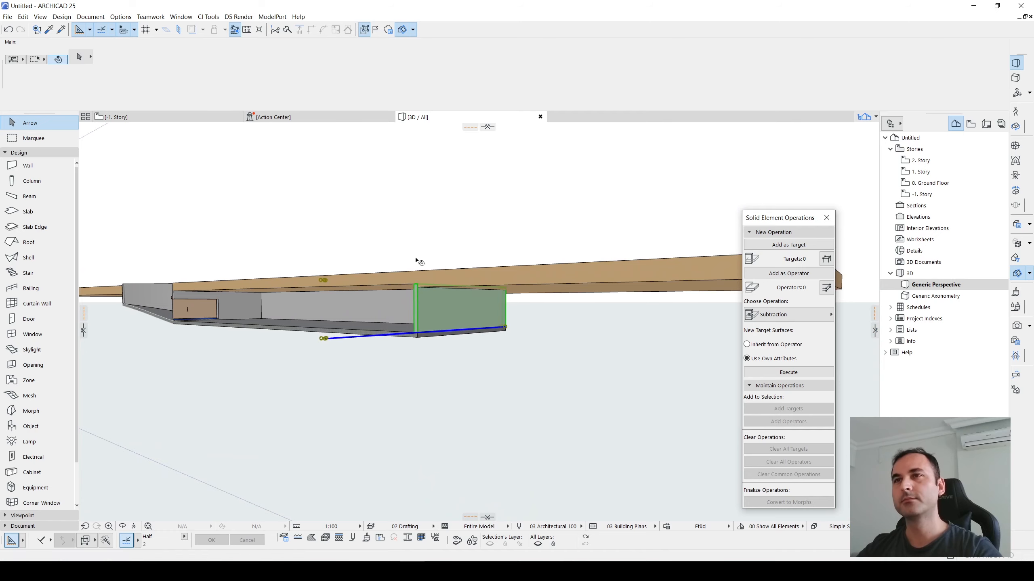
middle_click_drag(418, 261, 542, 504, "shift")
scroll(432, 362, "up", 5)
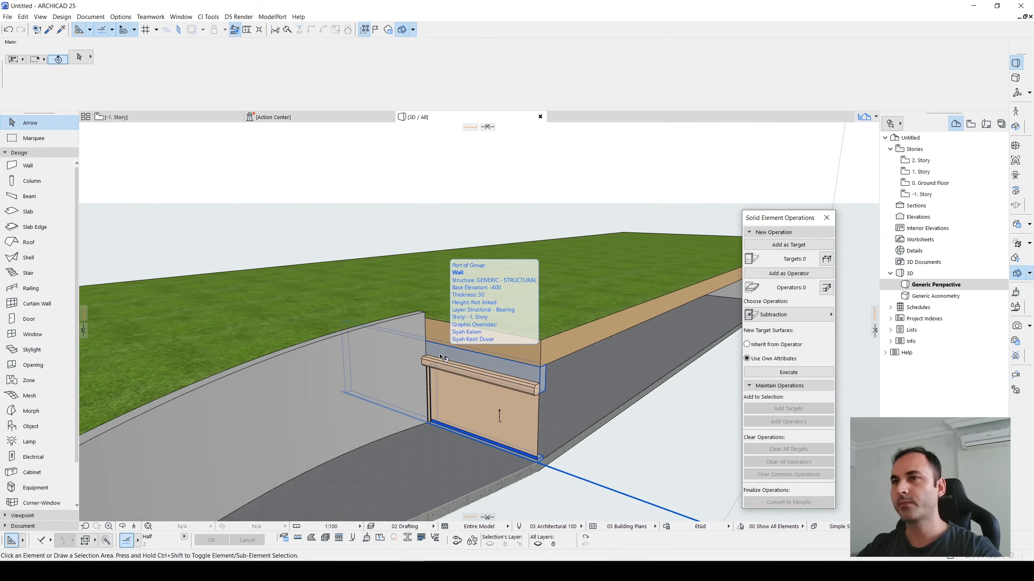
left_click(436, 352)
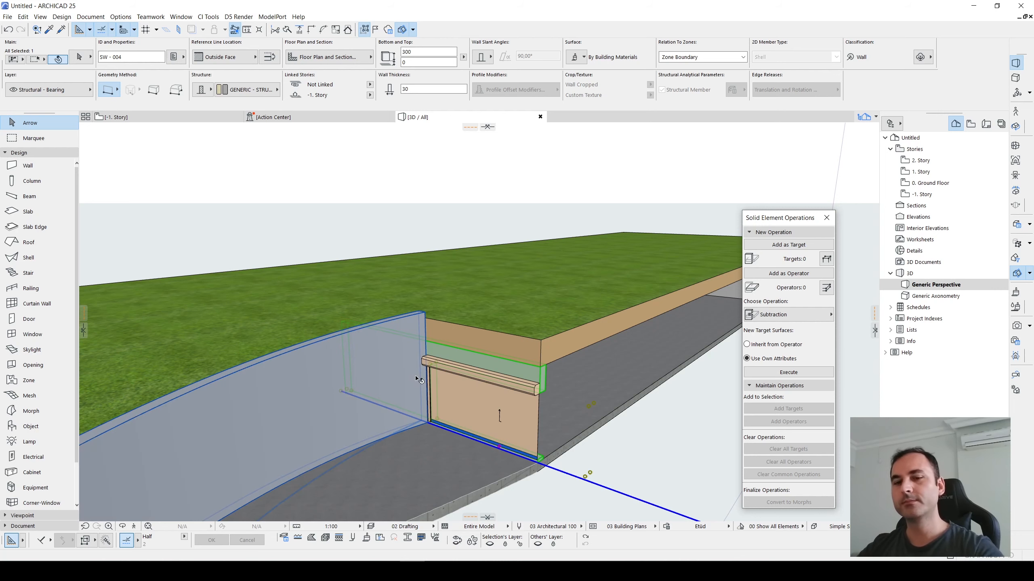
key("F2")
scroll(476, 280, "up", 4)
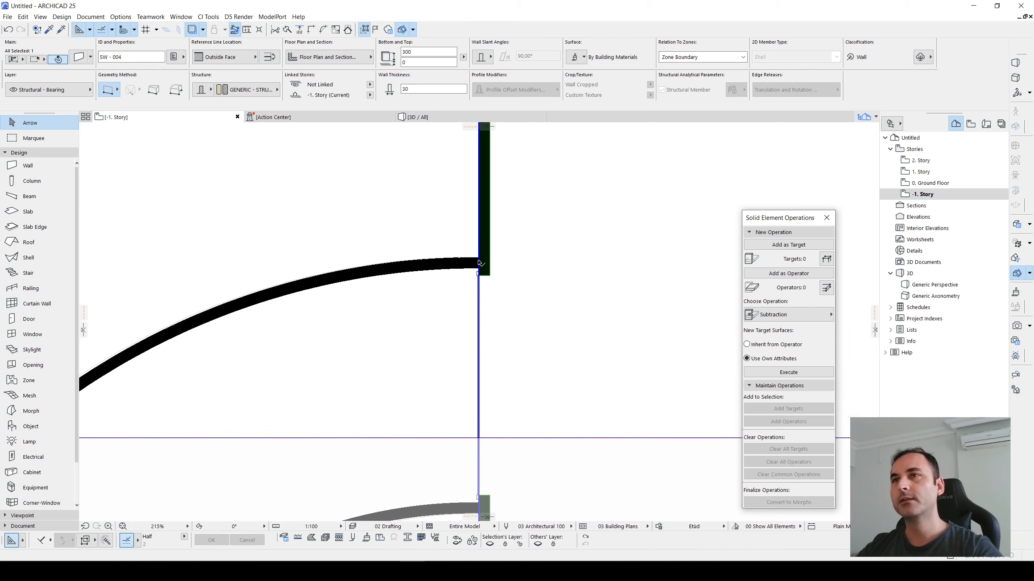
key("ctrl+shift+x")
left_click(479, 257)
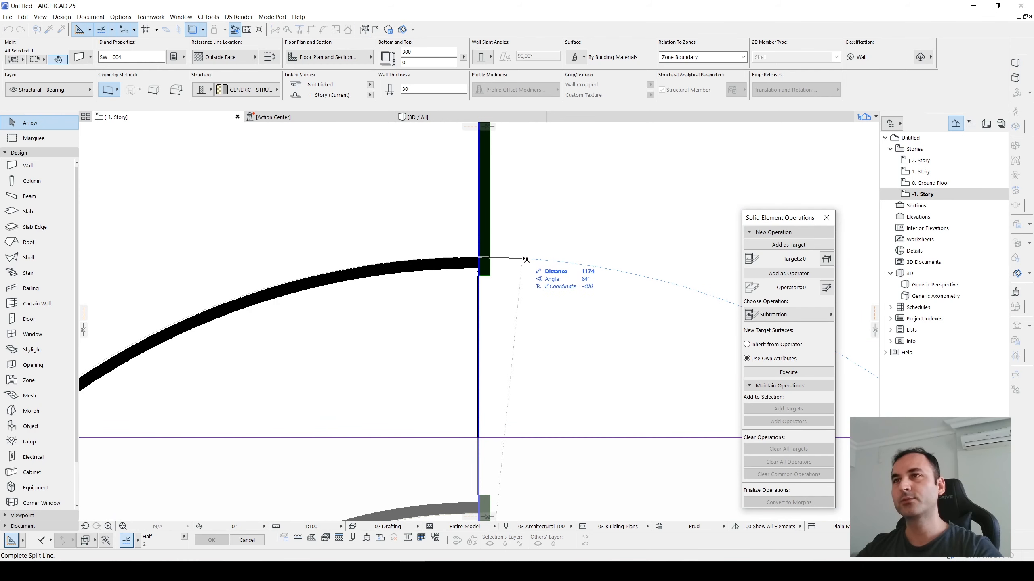
left_click(528, 258)
left_click(528, 300)
Split the same door wall at the inner curved ramp wall
middle_click_drag(487, 432, 491, 353)
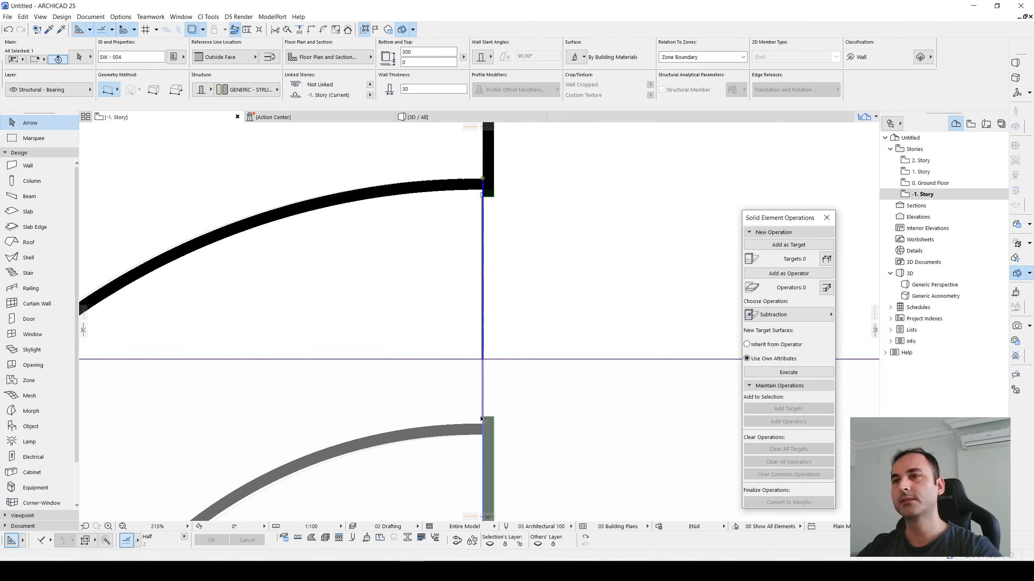
key("ctrl+shift+x")
left_click(483, 434)
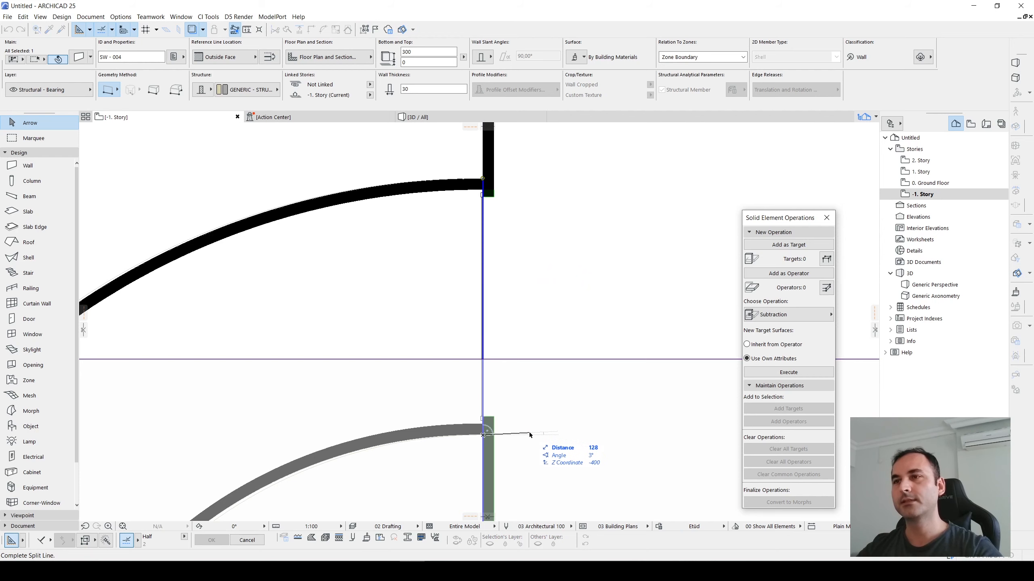
Stretch the door wall segment in 3D up to the curved ramp wall's top corner, for a height of 400
key("F3")
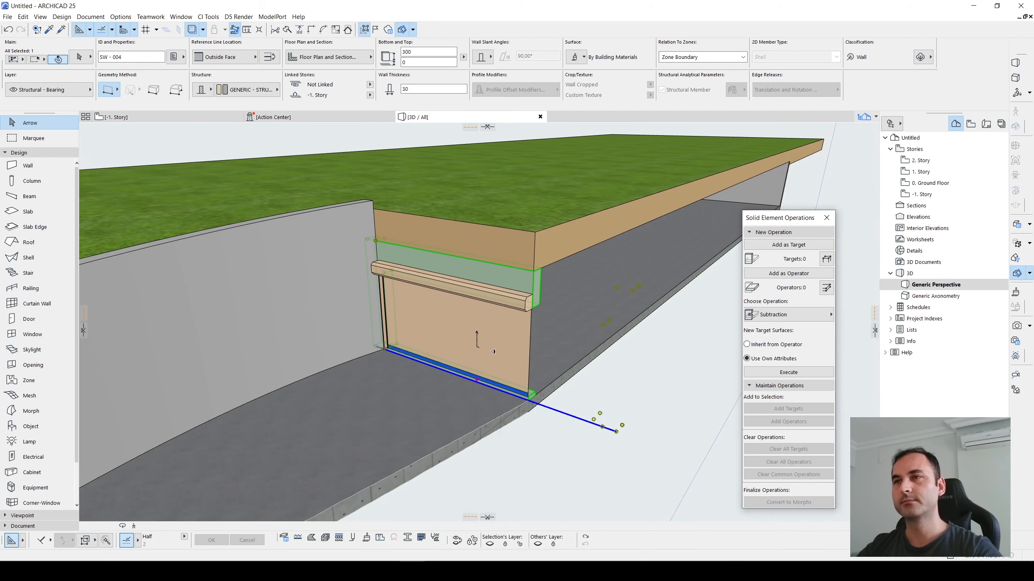
left_click(387, 275)
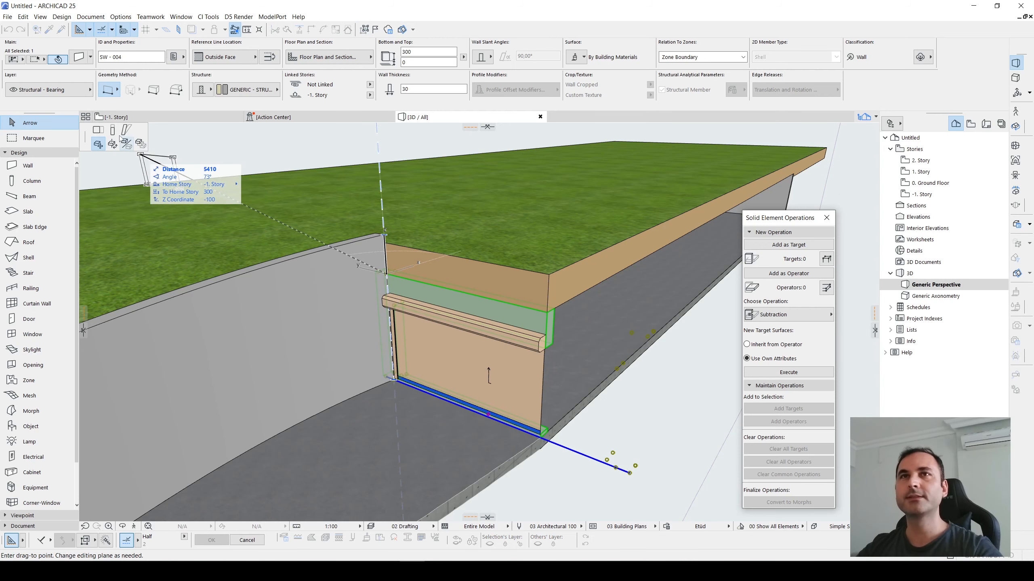
left_click(114, 135)
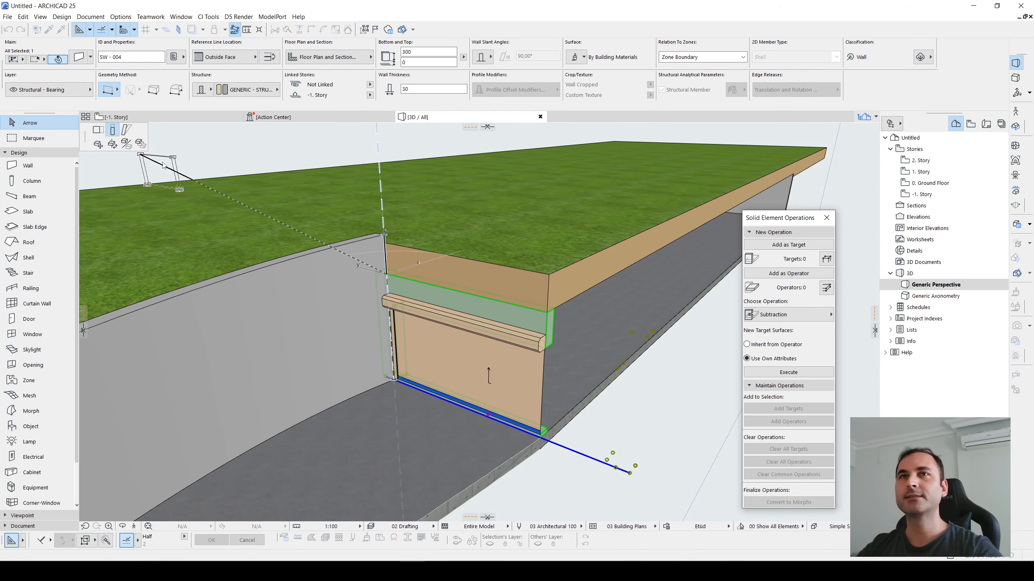
left_click(384, 233)
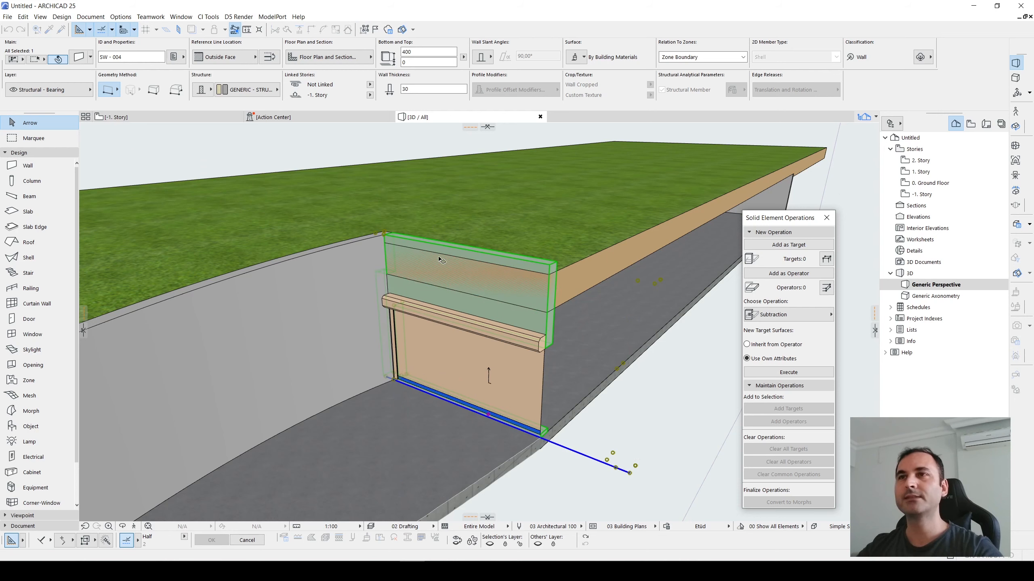
left_click(228, 156)
left_click(247, 183)
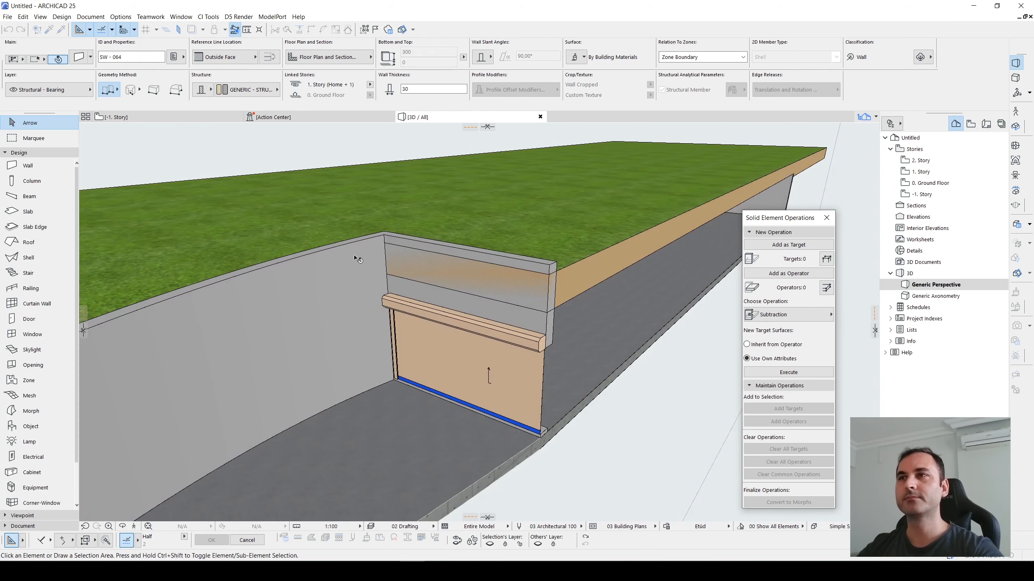
Make the - Hidden layer visible so the basement mesh shows in 3D
middle_click_drag(541, 274, 385, 303, "shift")
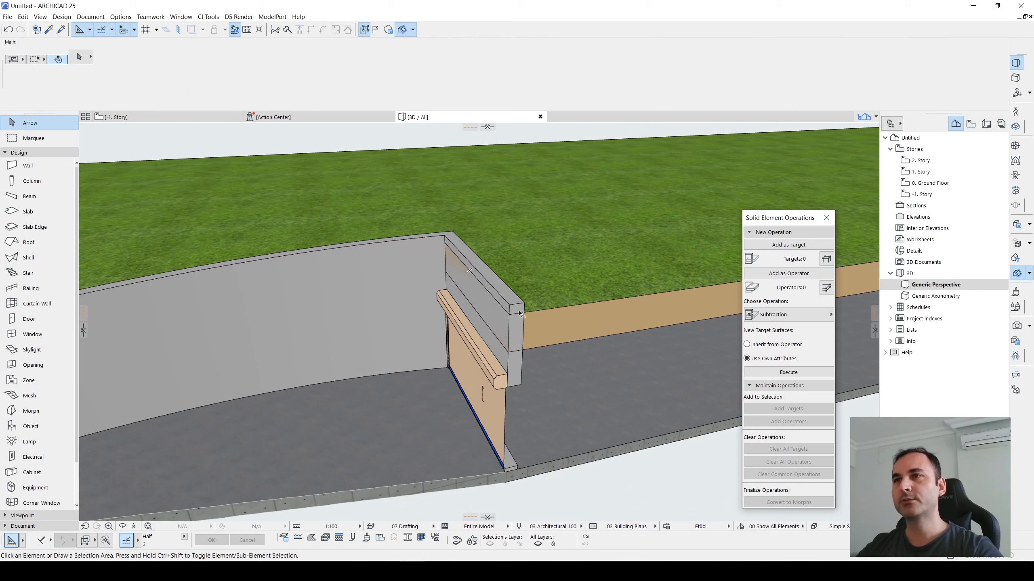
left_click(486, 290)
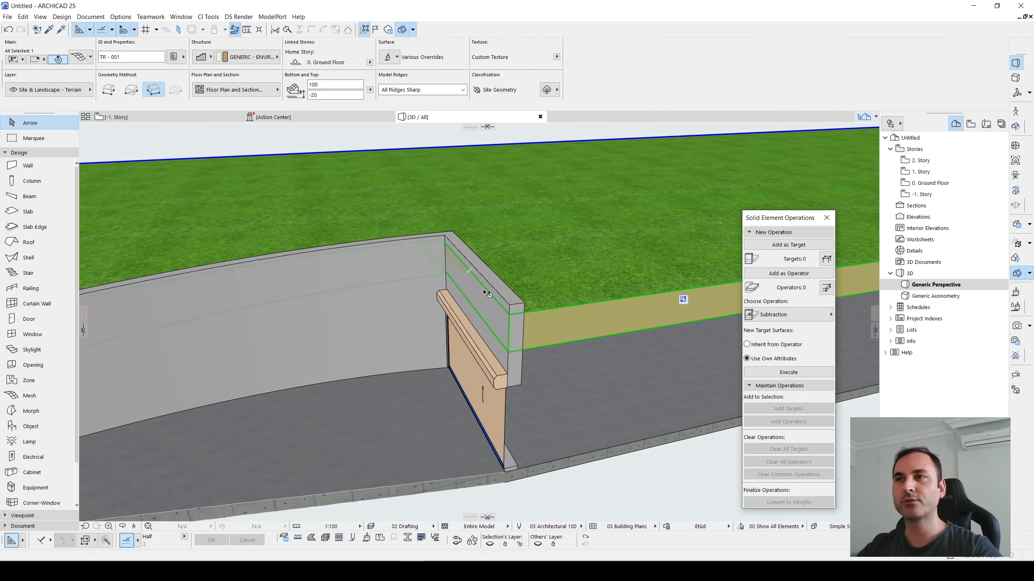
key("Escape")
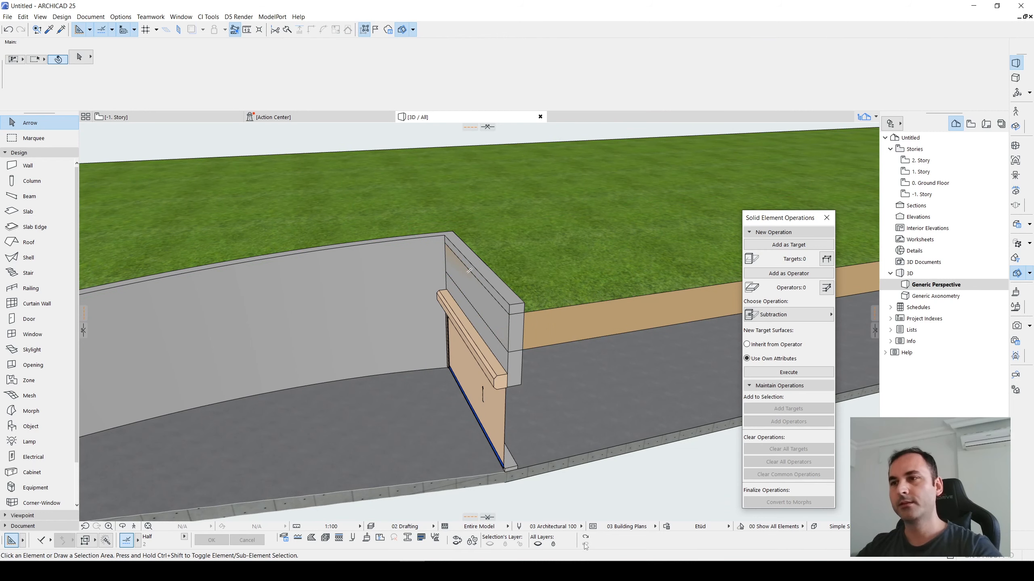
key("ctrl+l")
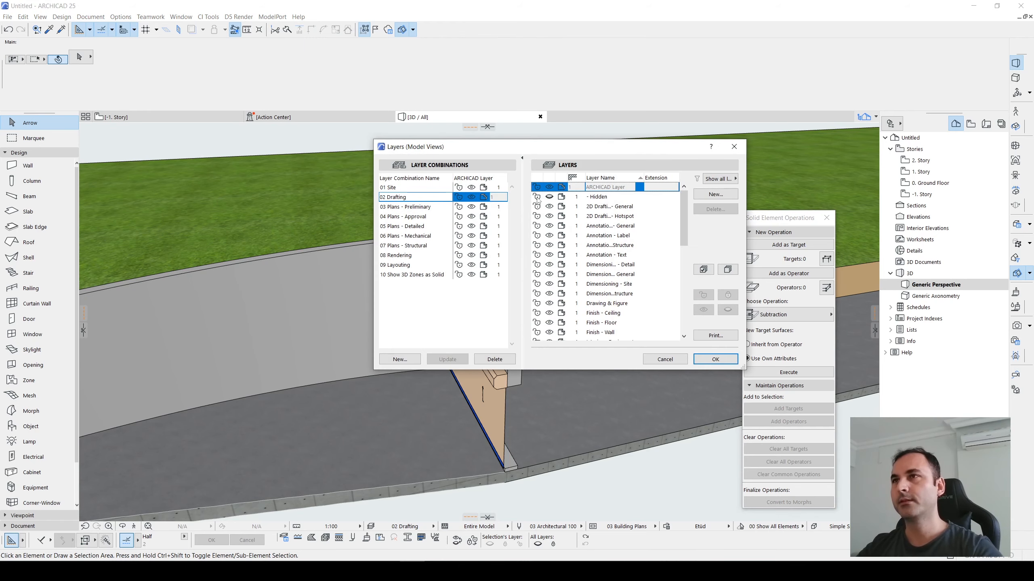
left_click(552, 197)
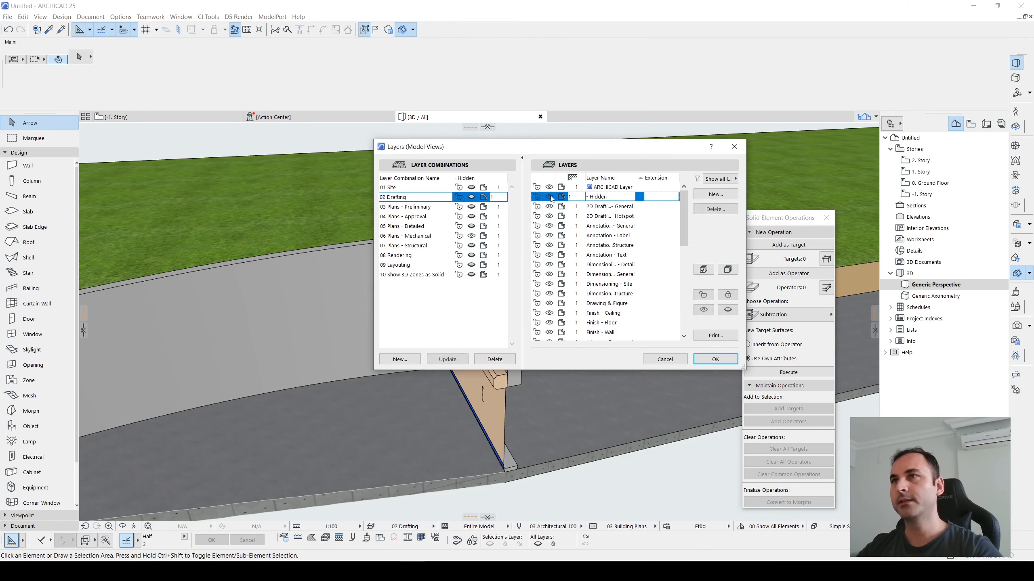
left_click(700, 362)
Examine where the terrain and basement meshes meet the raised door wall by selecting the terrain, and clear the selection
left_click(554, 327)
left_click(528, 410)
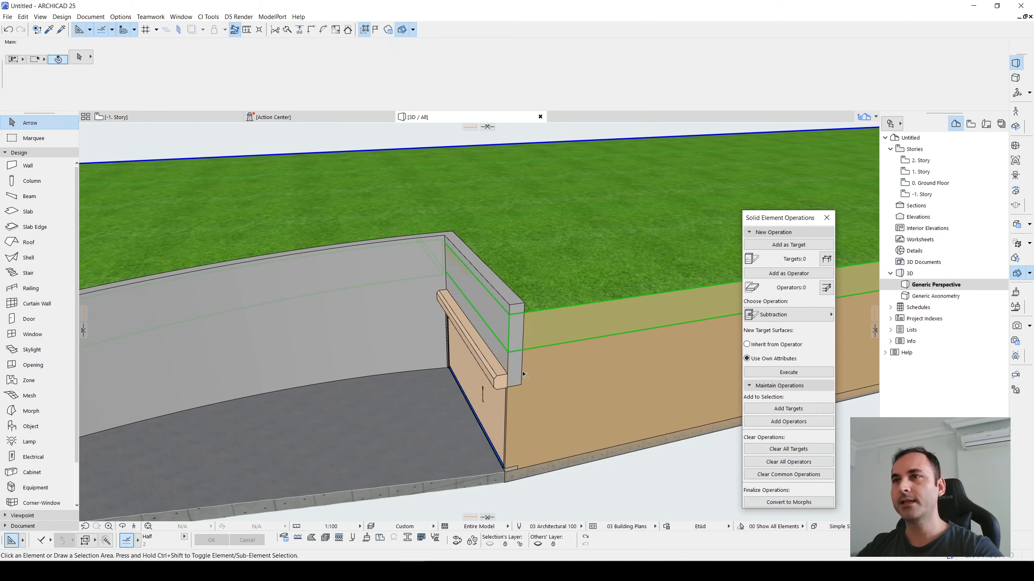
left_click(541, 314)
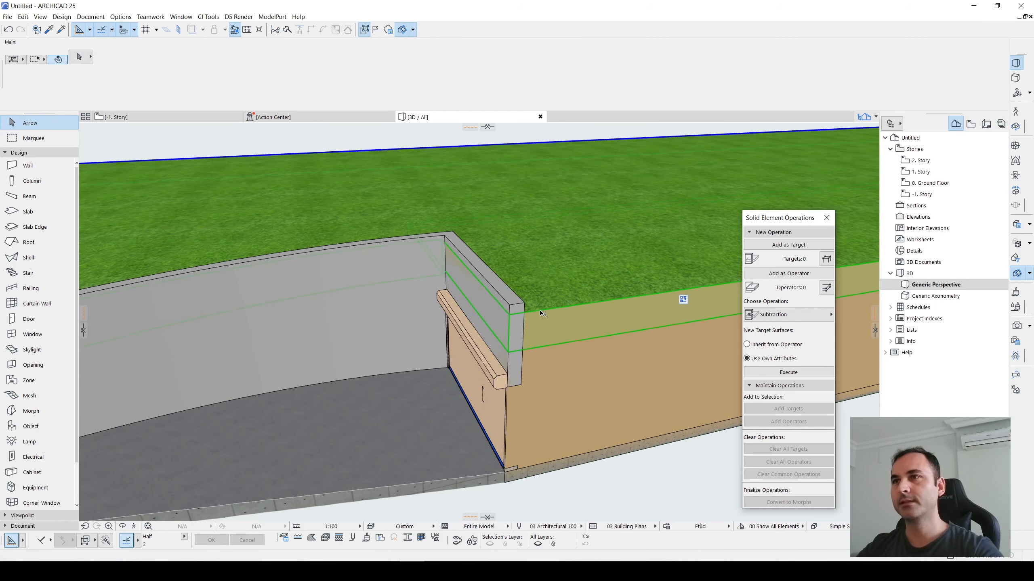
key("Escape")
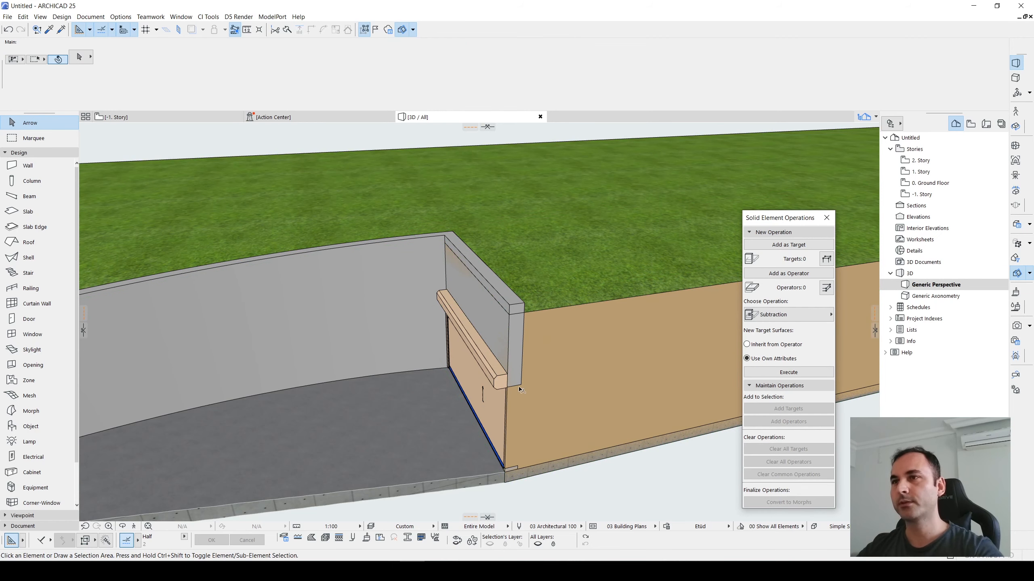
left_click(521, 388)
key("Escape")
left_click(519, 482)
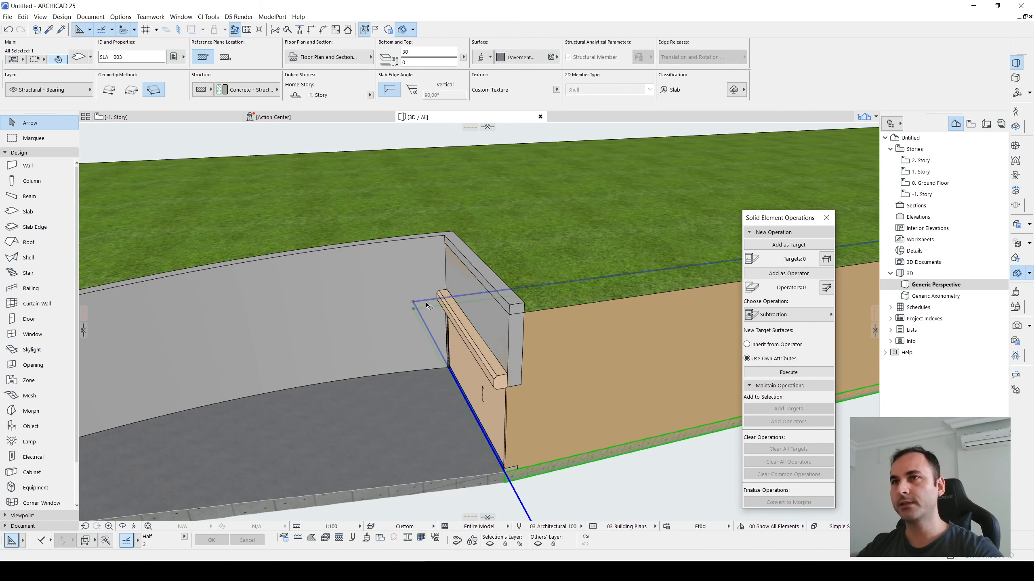
left_click(422, 319)
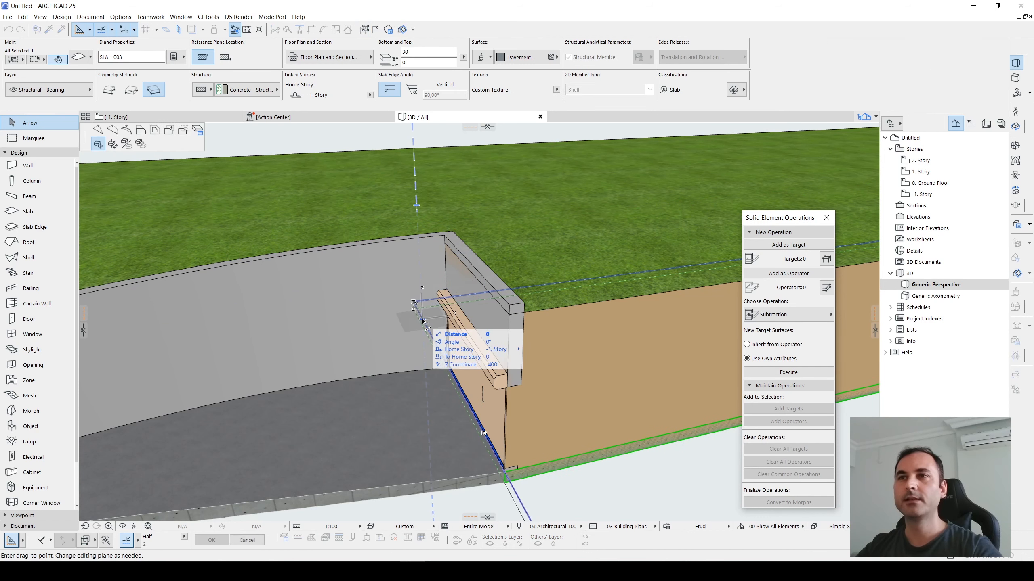
left_click(141, 130)
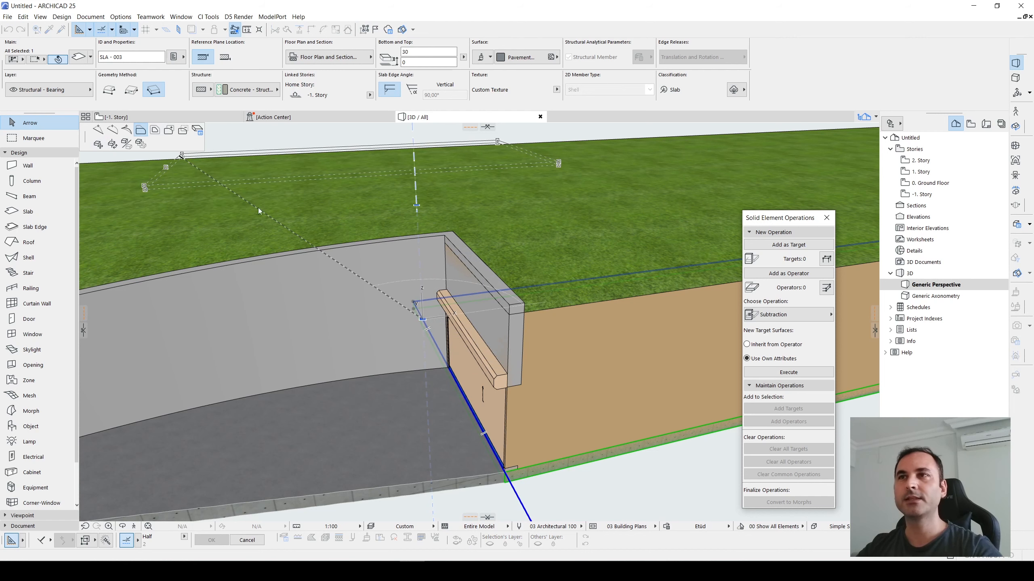
left_click(447, 235)
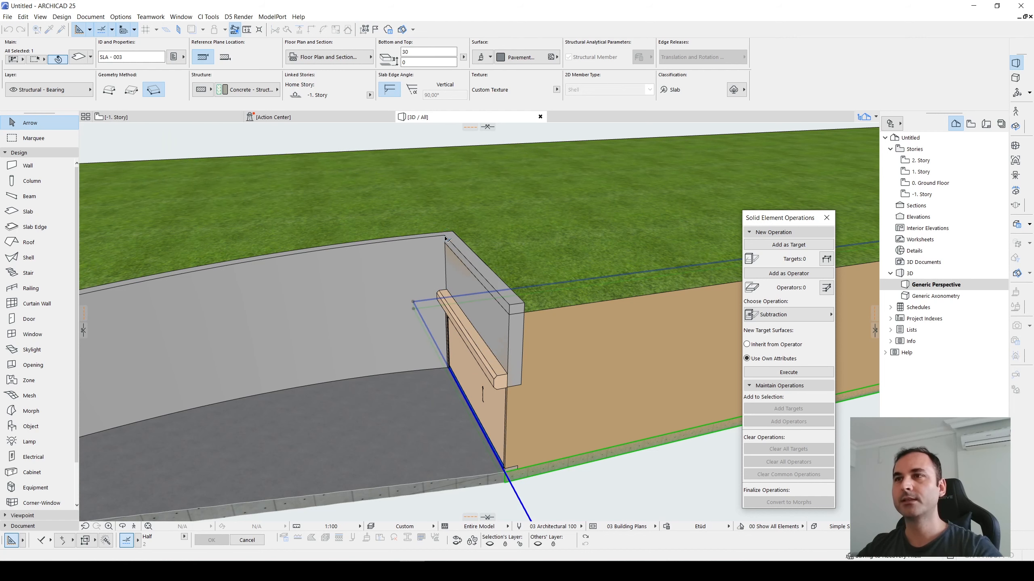
middle_click_drag(523, 380, 476, 353, "shift")
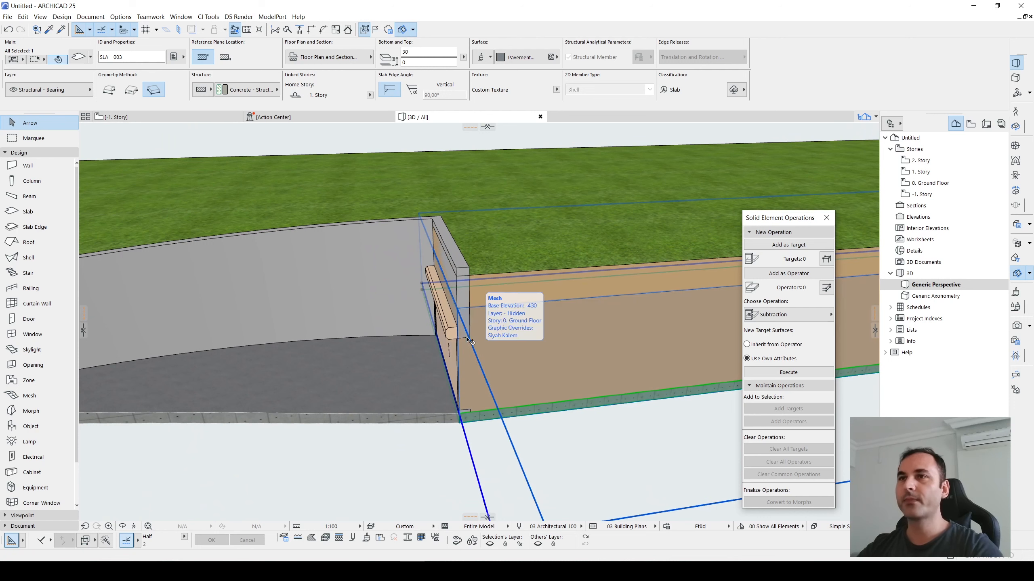
Hide the - Hidden layer so the basement mesh no longer shows in 3D, and clear the slab selection
middle_click_drag(443, 285, 493, 307)
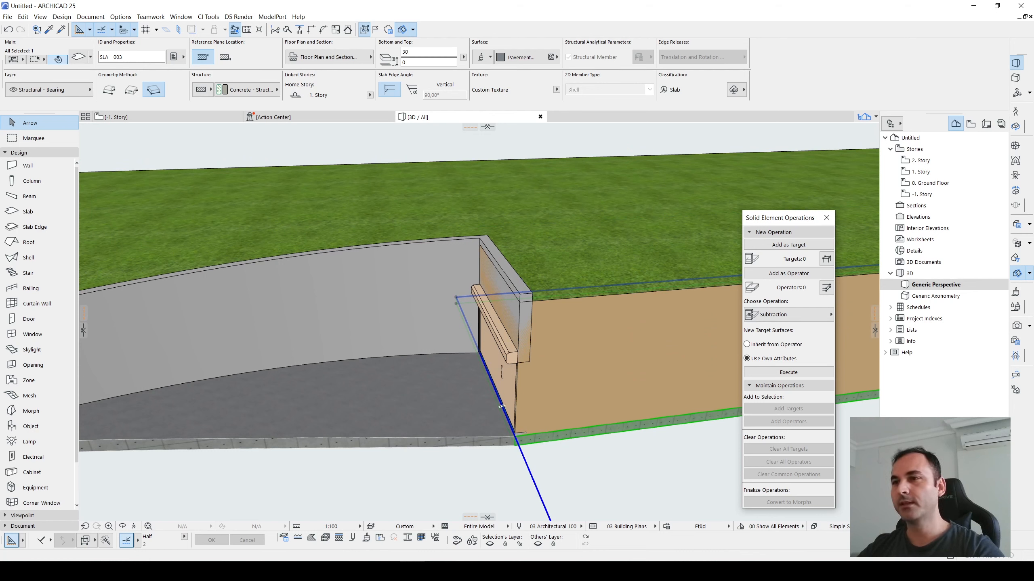
left_click(586, 541)
left_click(586, 544)
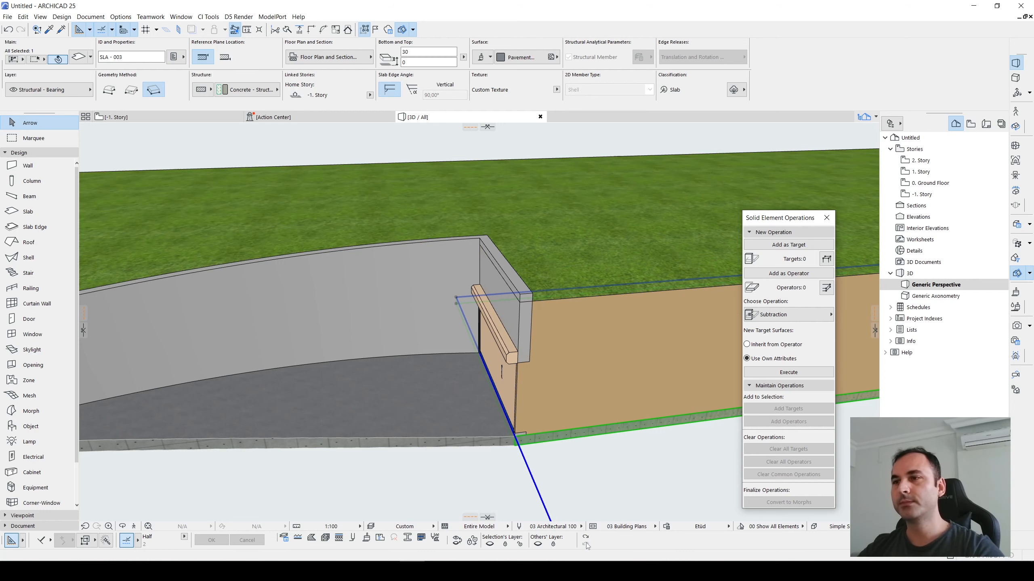
key("ctrl+l")
left_click(711, 363)
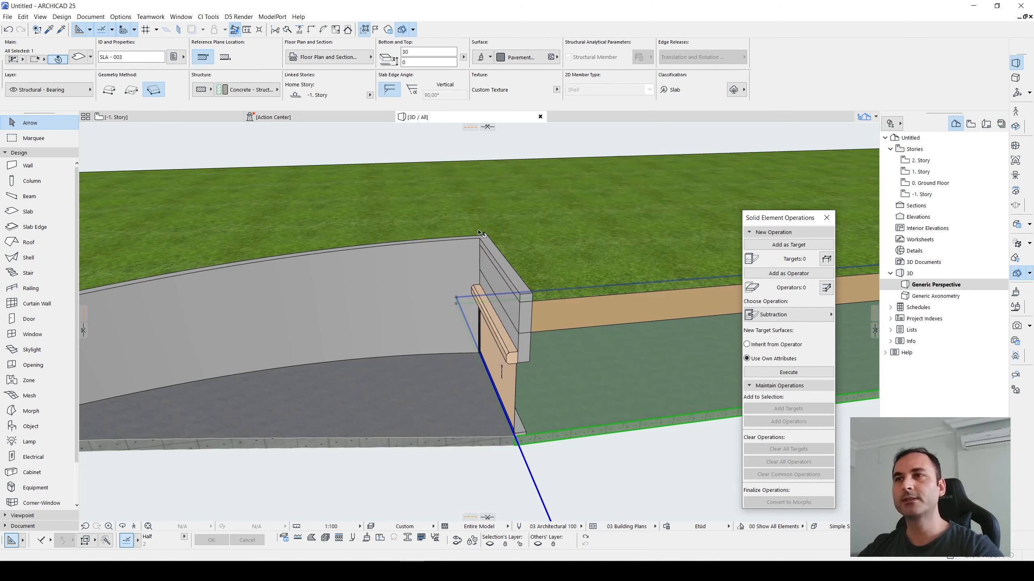
left_click(424, 153)
key("Escape")
key("Escape")
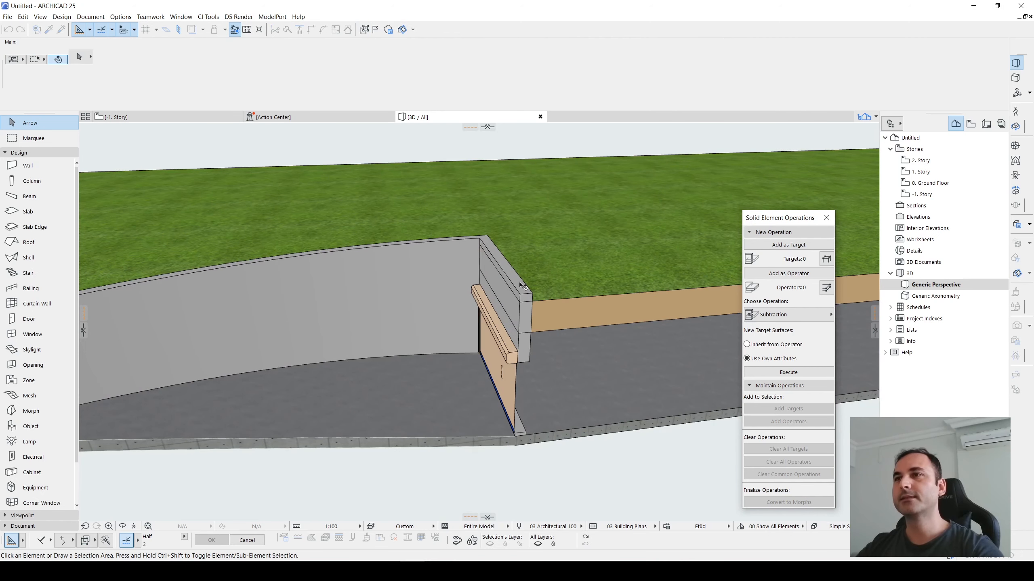
Subtract the raised door wall from the terrain mesh with a solid element operation, using own attributes for the new surfaces
scroll(516, 298, "up", 3)
left_click(516, 299)
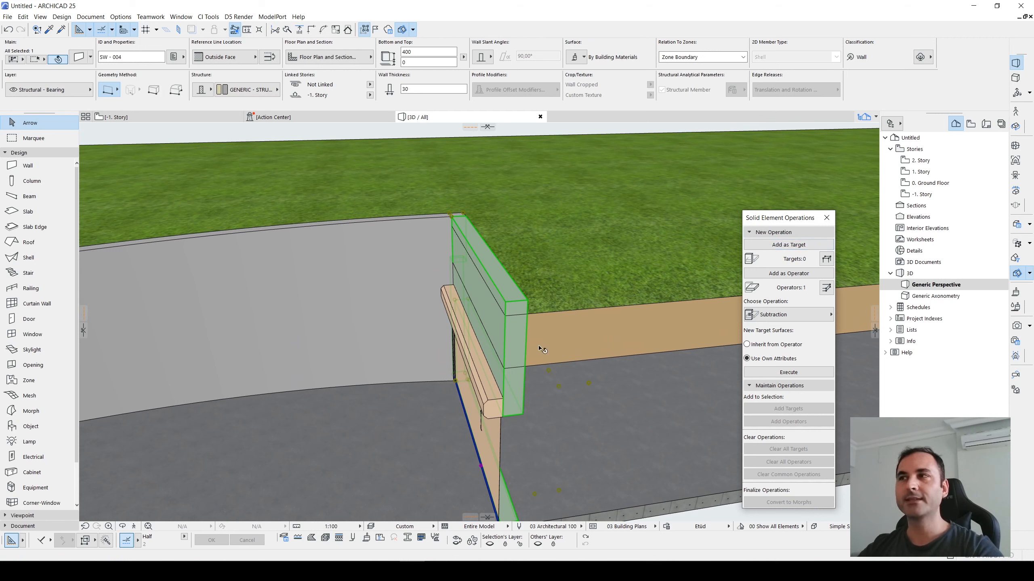
left_click(563, 322)
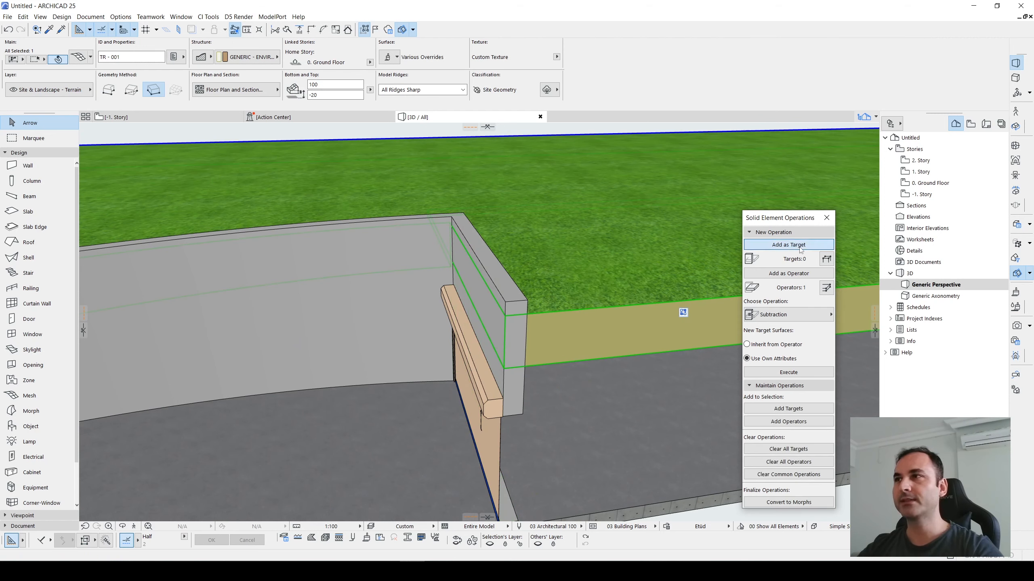
left_click(783, 371)
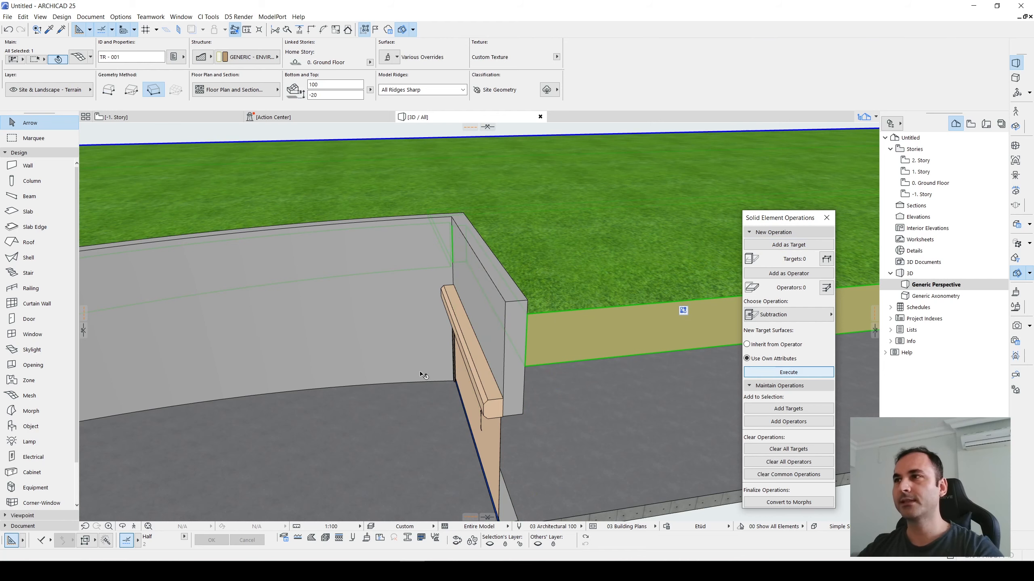
key("Escape")
scroll(565, 293, "down", 8)
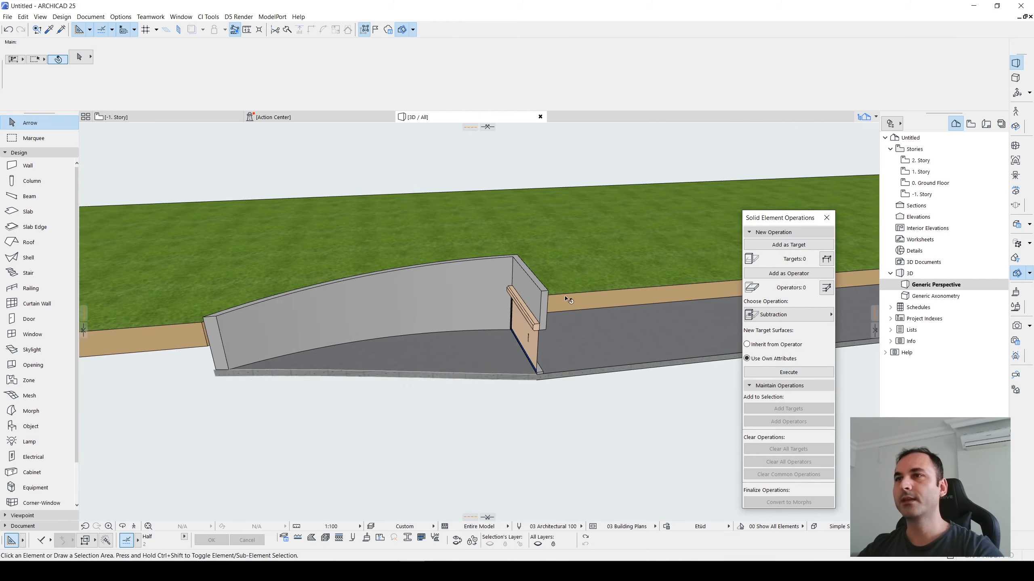
Duplicate the basement floor slab in place and set one slab's home story to 0. Ground Floor with an elevation of -100
mouse_move(567, 297)
middle_mouse_down()
mouse_move(537, 311)
mouse_move(450, 287)
mouse_move(496, 261)
mouse_move(557, 303)
middle_mouse_up()
scroll(426, 349, "up", 3)
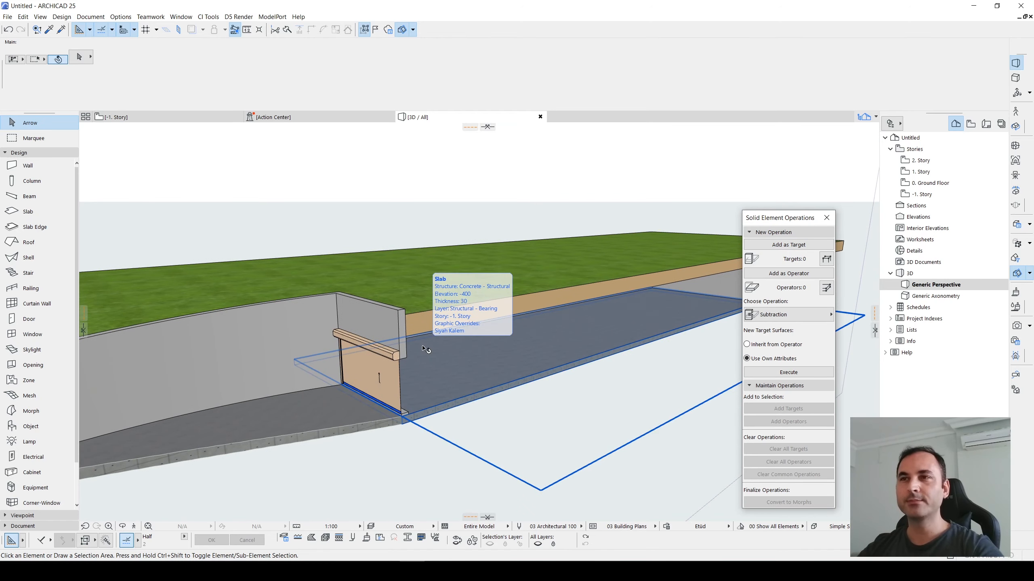
left_click(448, 398)
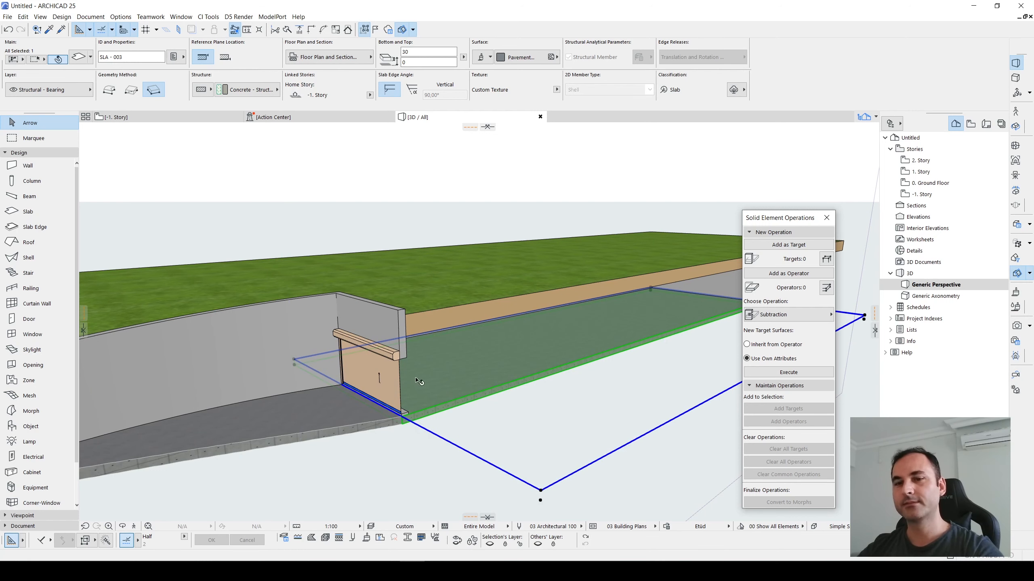
double_click(486, 356)
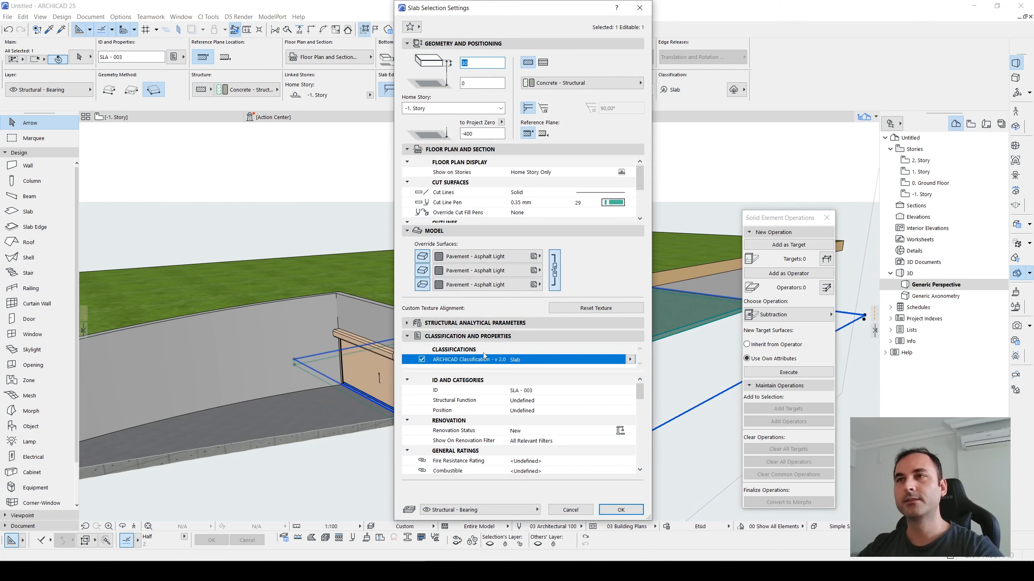
left_click(426, 108)
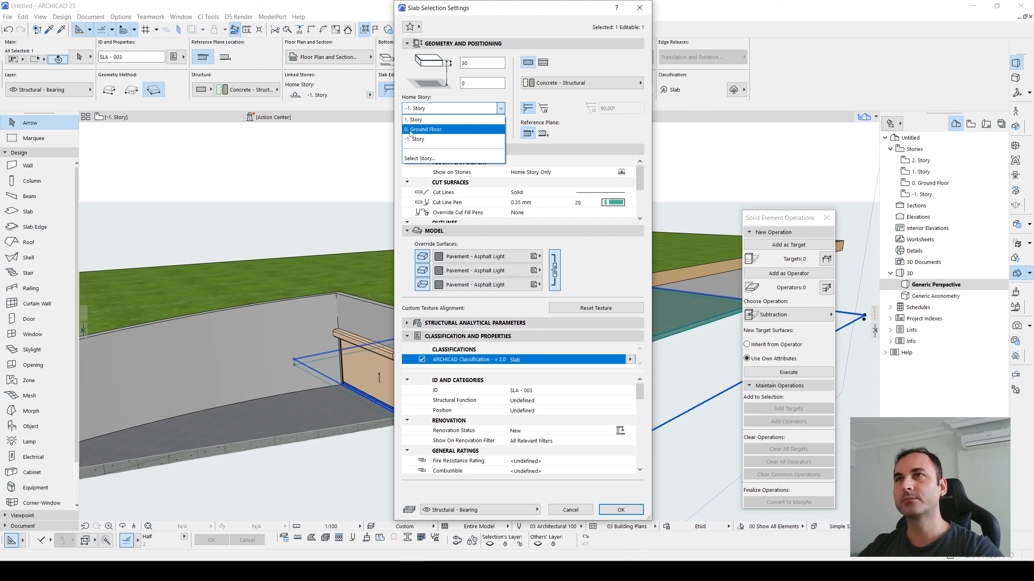
left_click(411, 129)
left_click(470, 131)
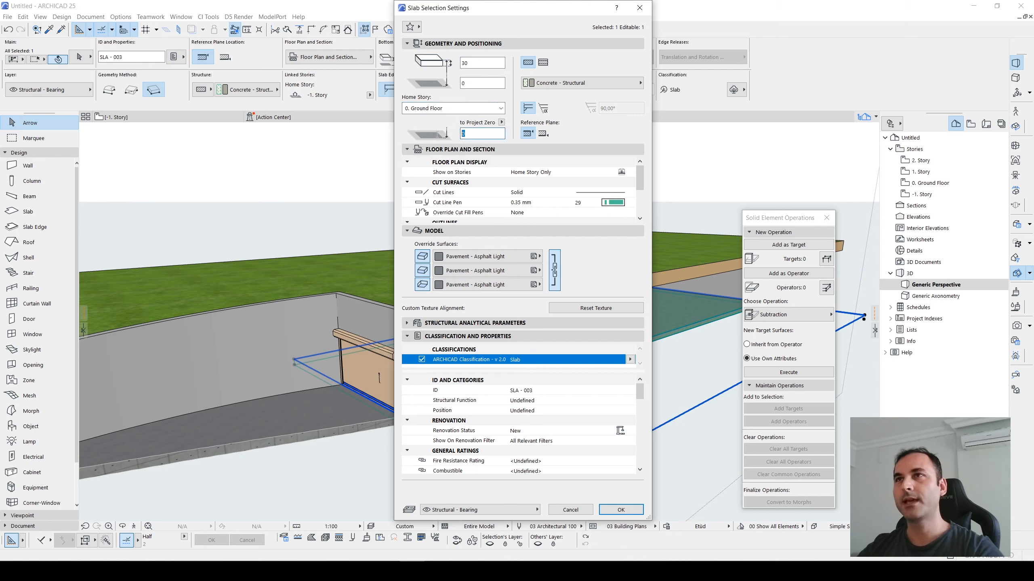
type("1")
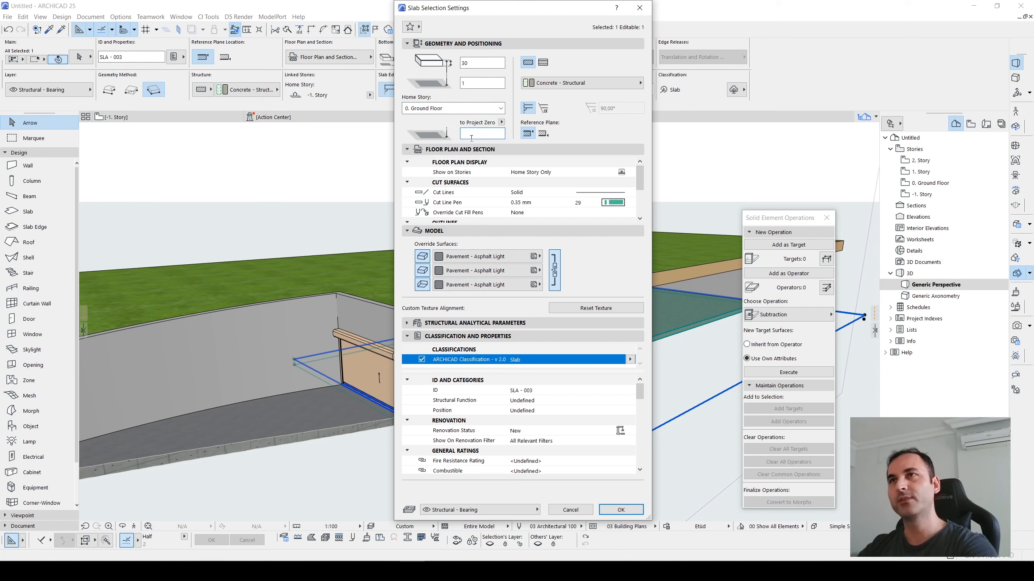
key("BackSpace")
key("BackSpace")
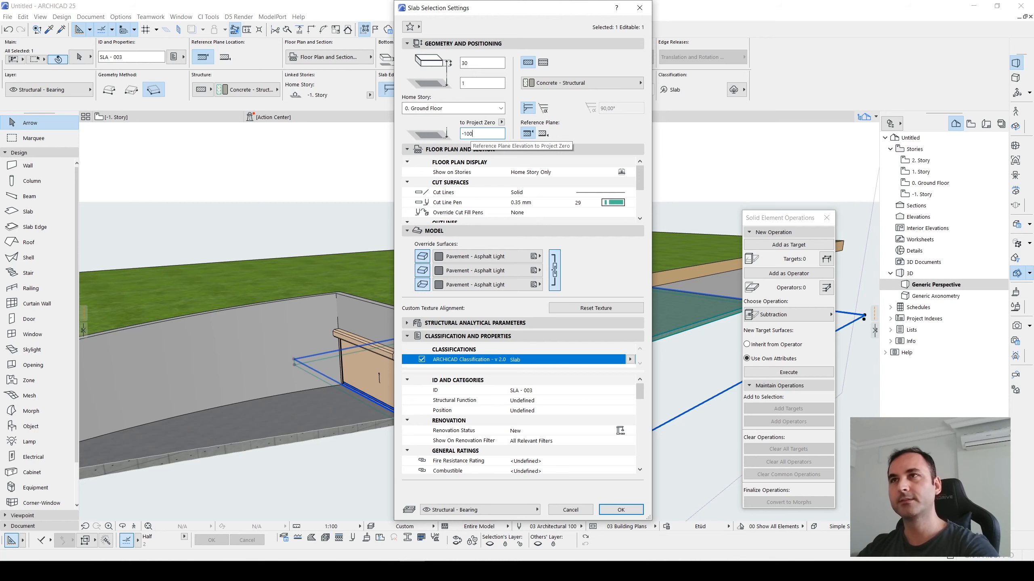
left_click(621, 510)
Examine in 3D how the upper slab meets the door wall, the ramp walls and the terrain
middle_click_drag(504, 357, 483, 332, "shift")
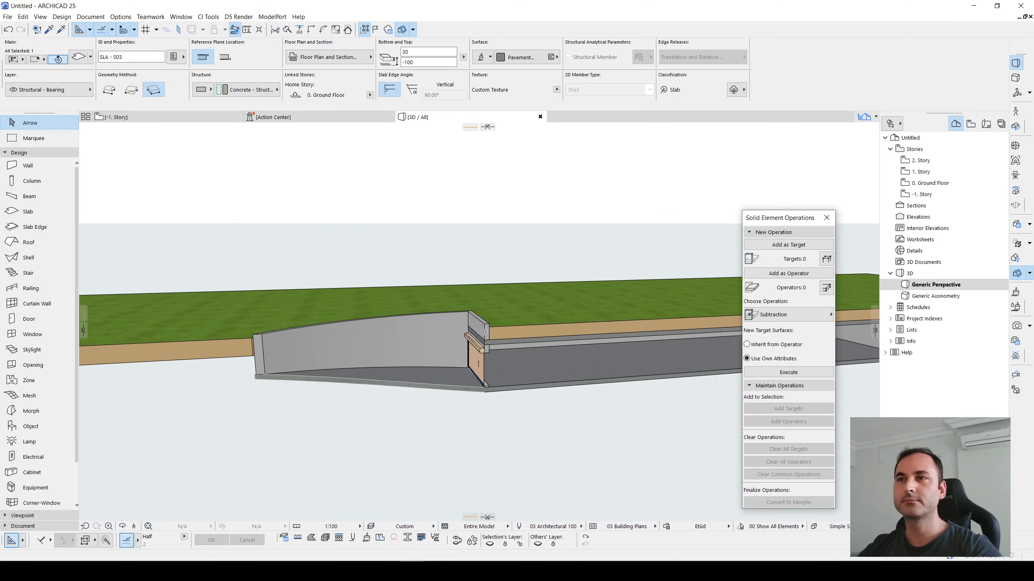
left_click_drag(484, 332, 607, 332)
key("Up")
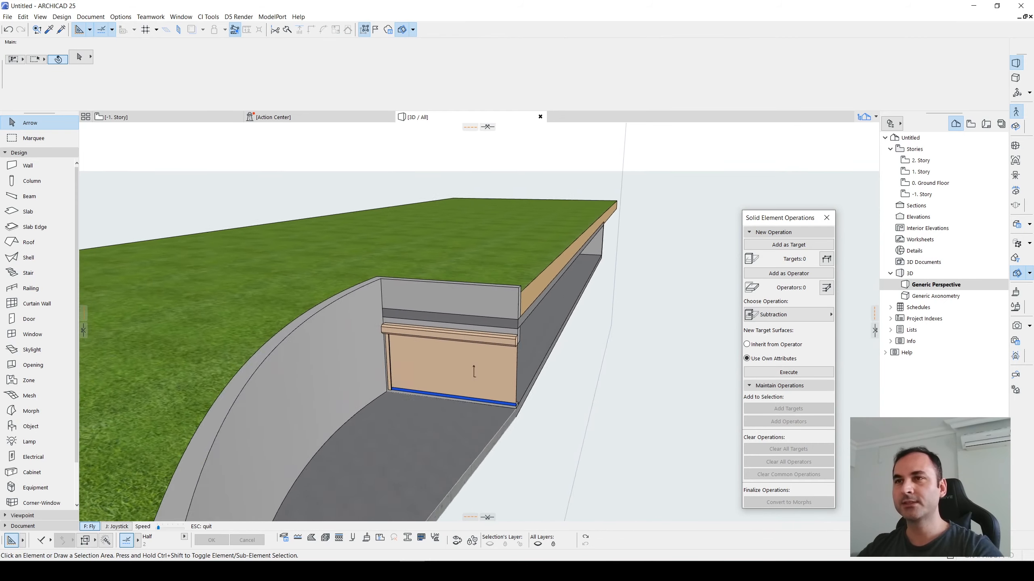
key("Up")
key("Escape")
scroll(503, 323, "down", 1)
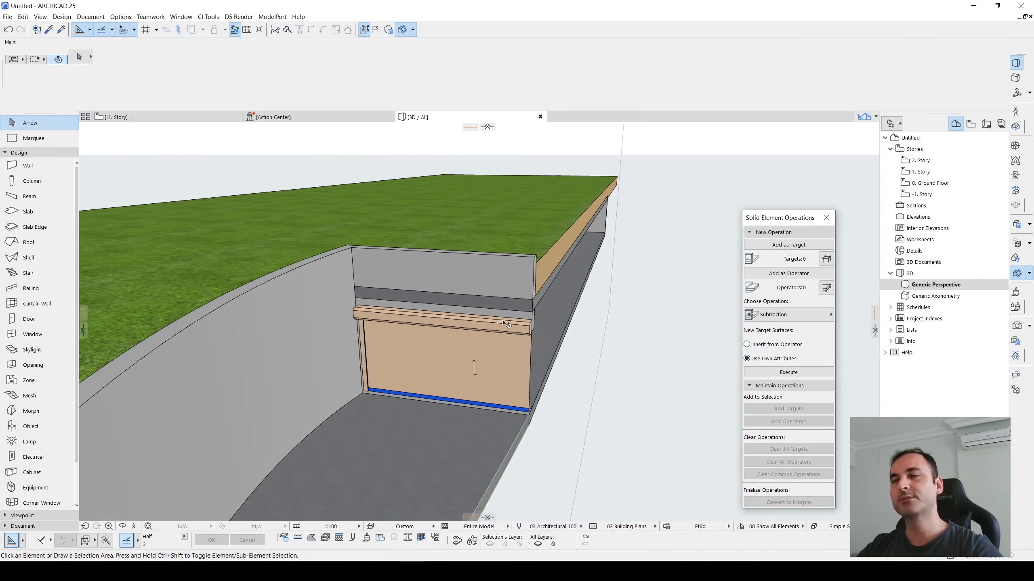
middle_click_drag(506, 324, 473, 309, "shift")
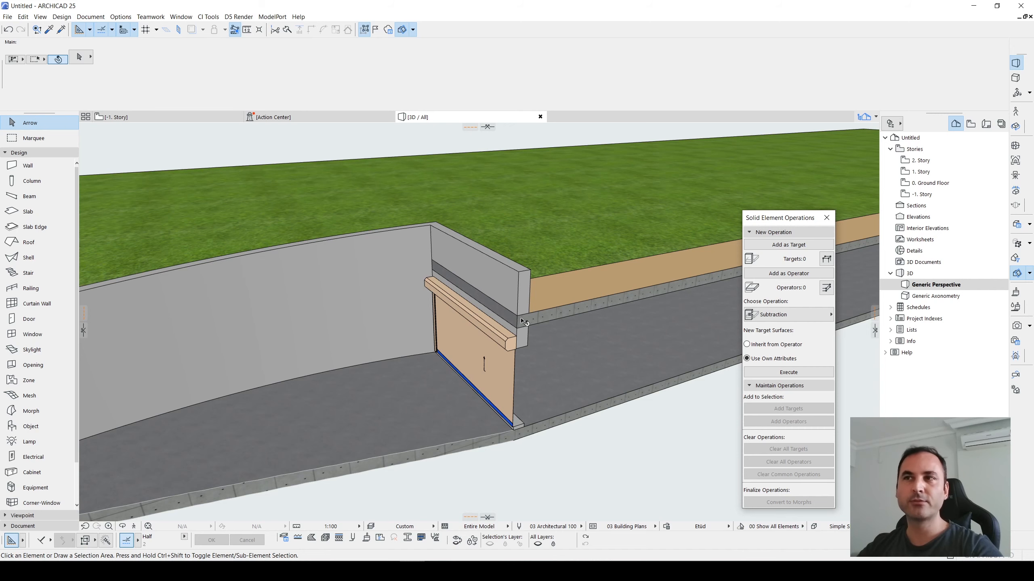
scroll(523, 322, "down", 8)
middle_click_drag(468, 334, 533, 362, "shift")
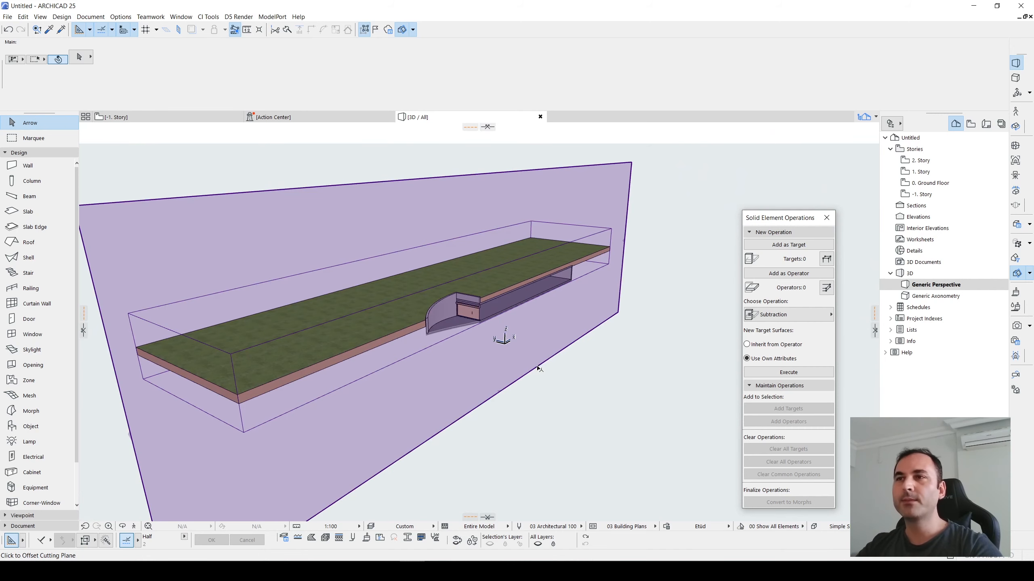
Offset the vertical cutting plane outward past the basement door and finalize its position
left_click(533, 364)
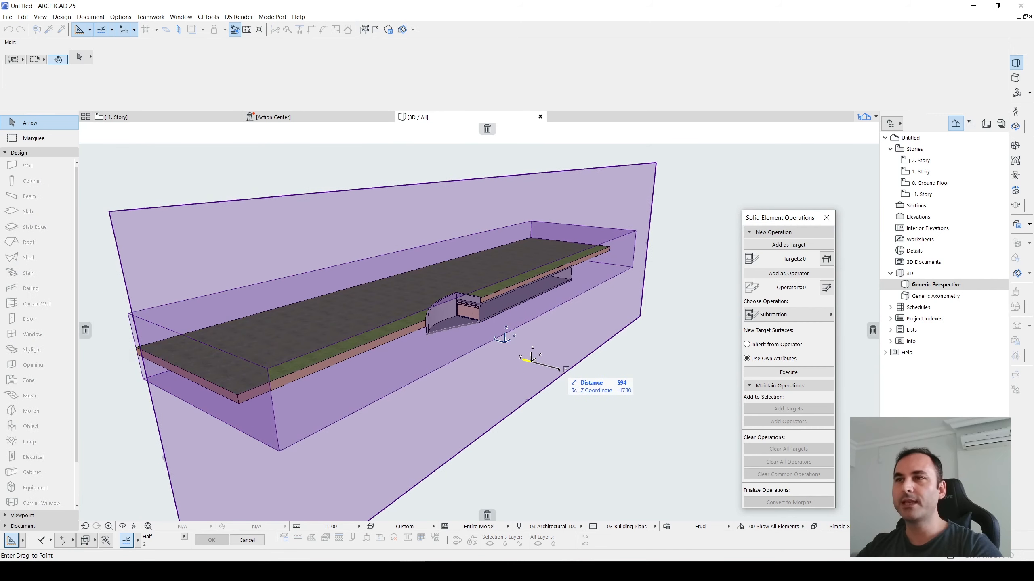
left_click(559, 368)
left_click(548, 300)
middle_click_drag(554, 321, 531, 313, "shift")
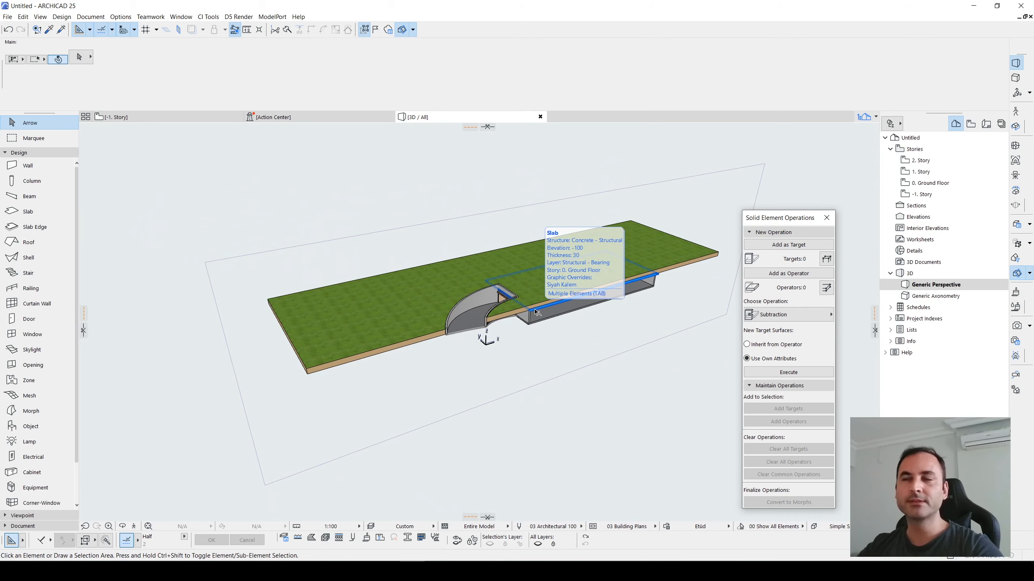
Stretch the terrain mesh's base downward in 3D until its thickness encloses the basement
middle_click_drag(536, 312, 386, 379, "shift")
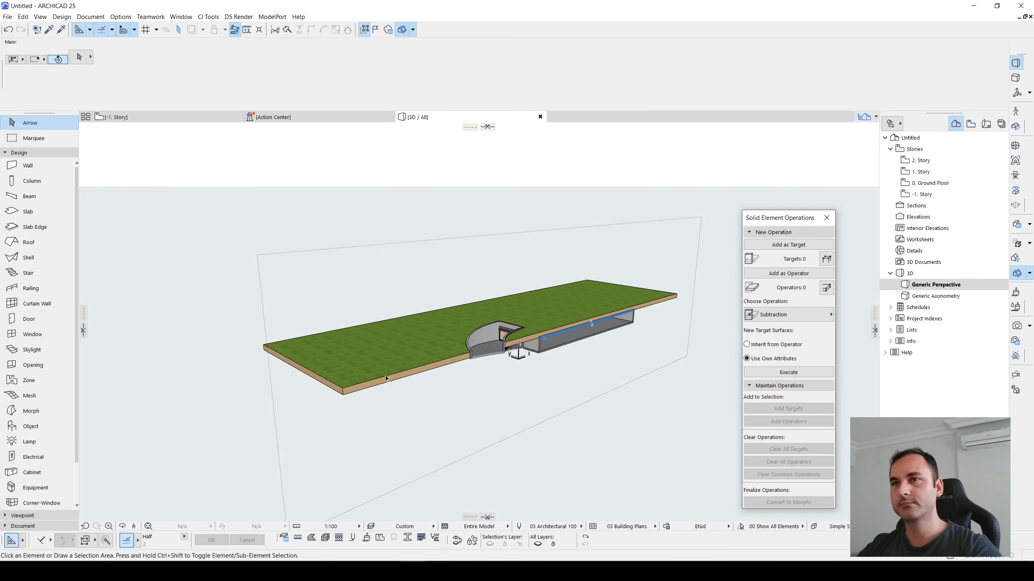
left_click(386, 379)
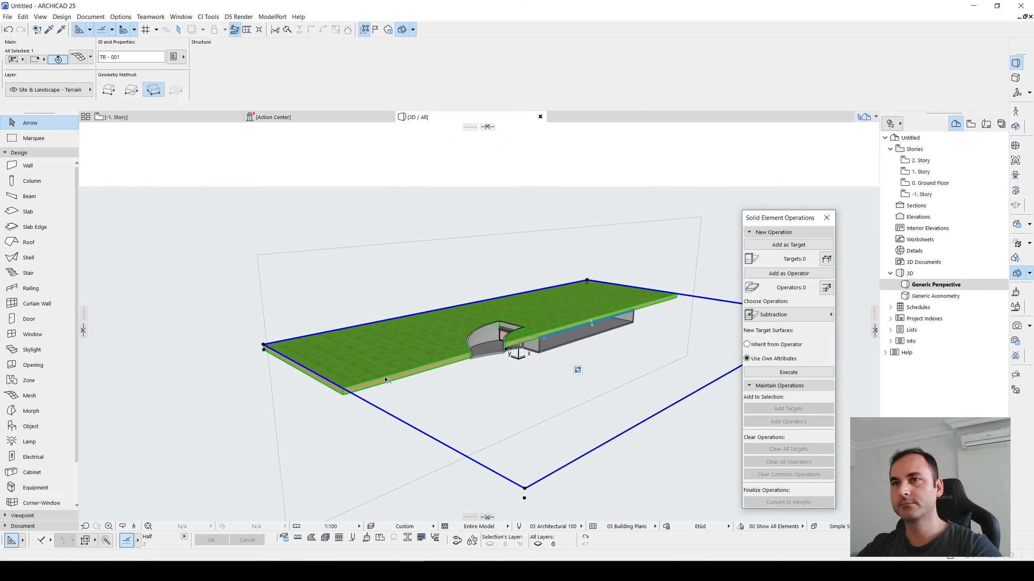
left_click(525, 499)
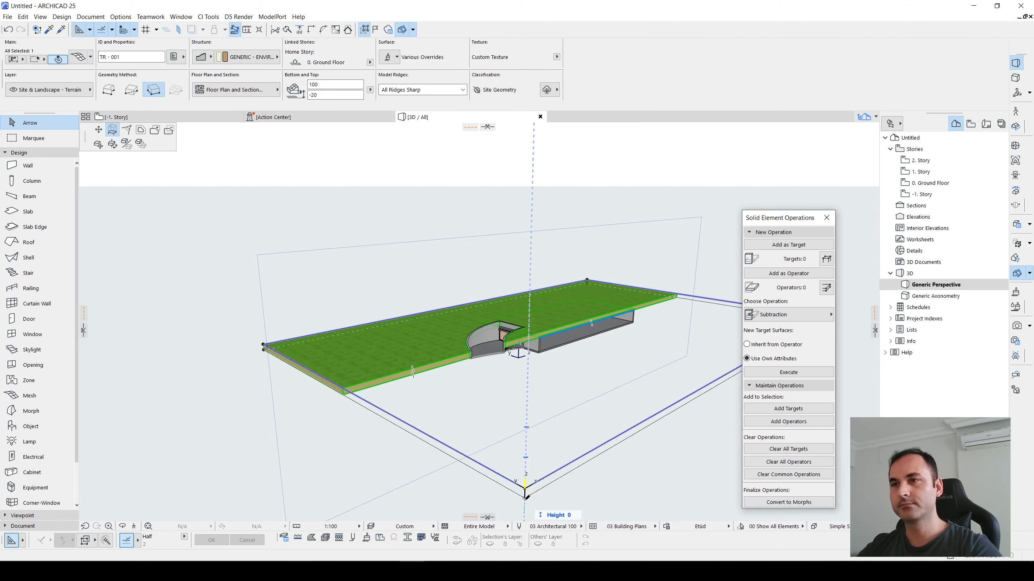
left_click(476, 453)
key("Escape")
scroll(488, 295, "up", 5)
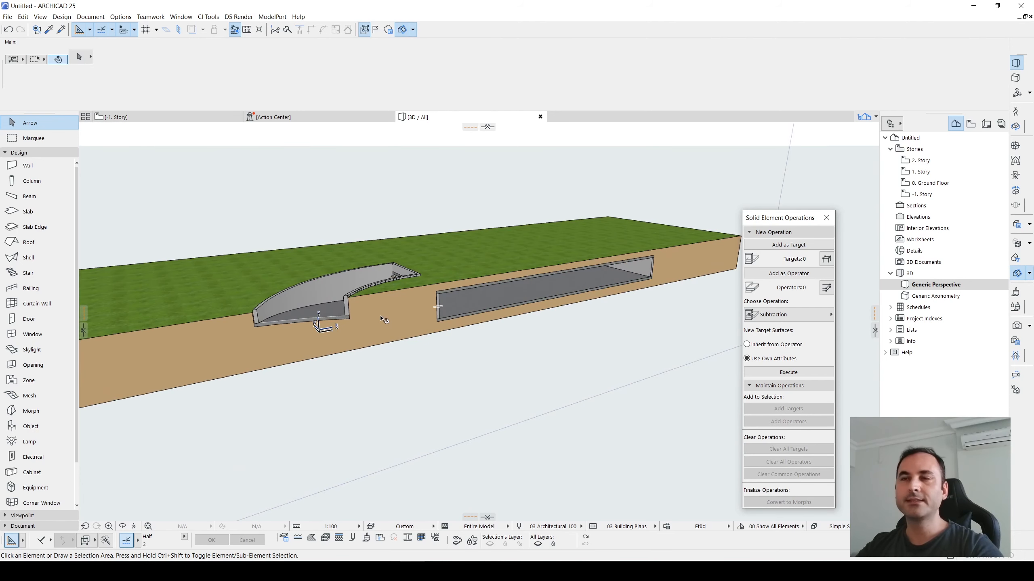
Shift the cutting plane inward through the ramp and basement, finalize it, and examine the sectioned model
scroll(396, 317, "down", 2)
middle_click_drag(509, 322, 642, 333, "shift")
left_click(579, 304)
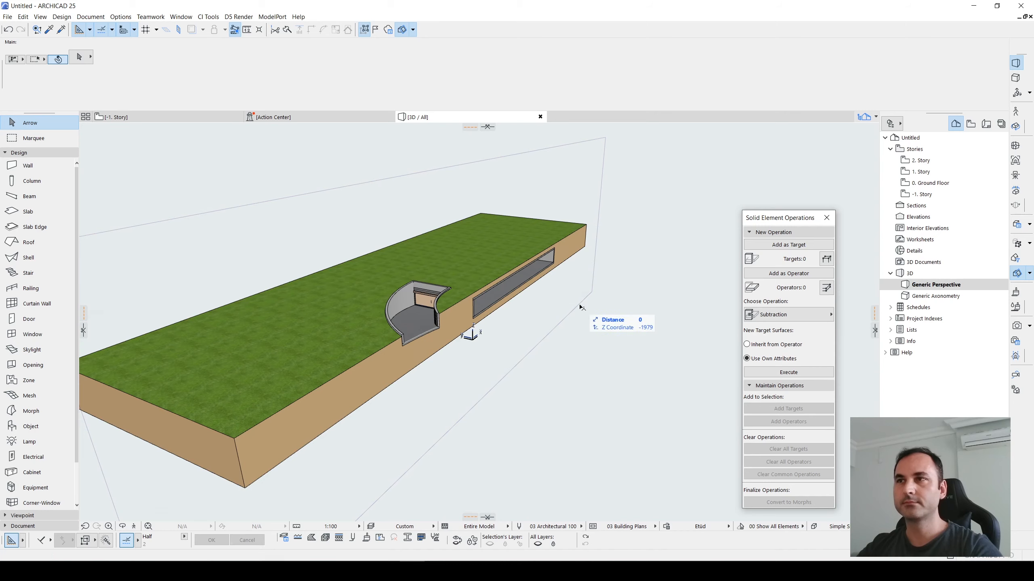
left_click(547, 298)
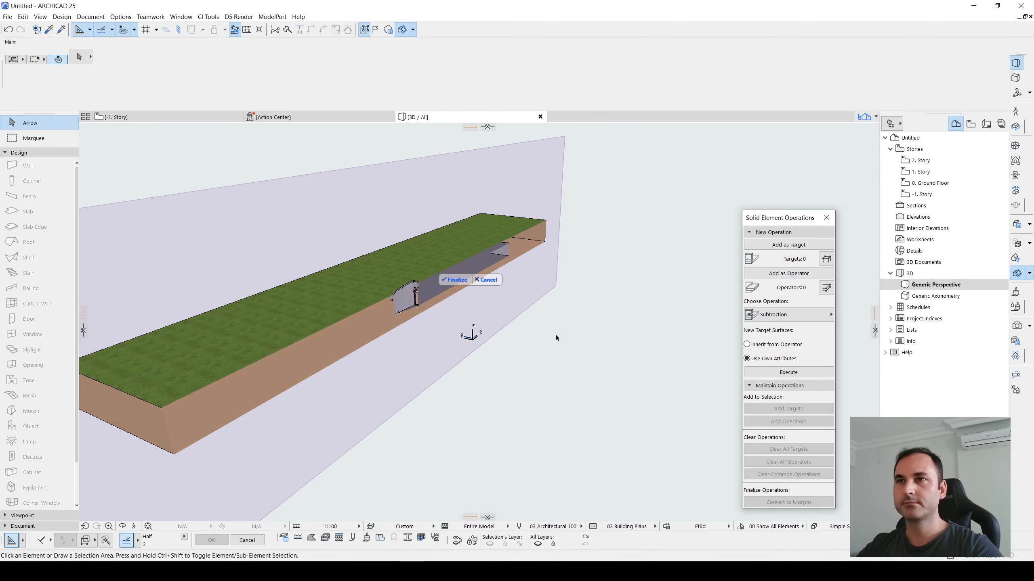
left_click(454, 280)
middle_click_drag(499, 314, 344, 312, "shift")
scroll(407, 355, "down", 3)
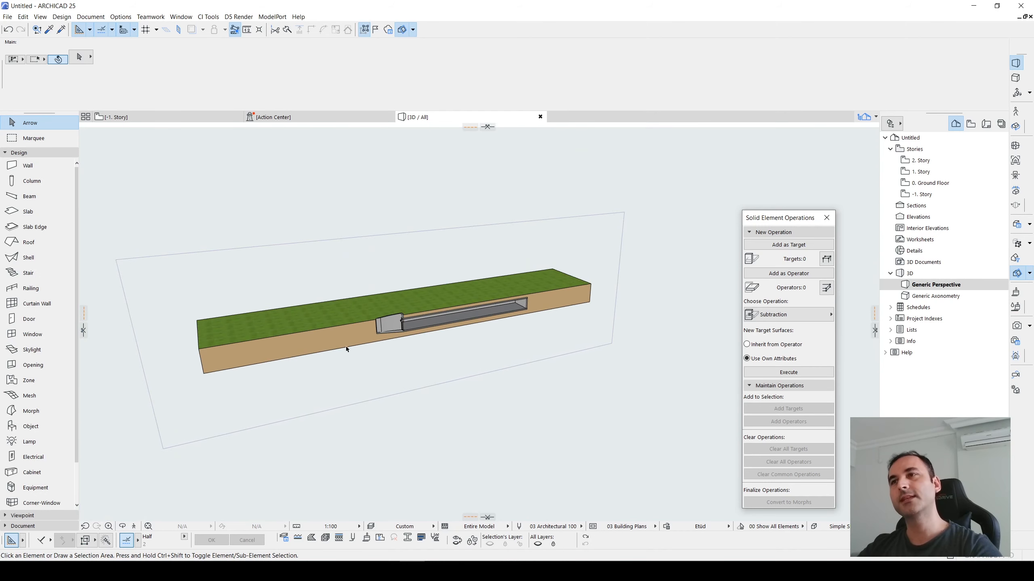
middle_click_drag(474, 376, 495, 367, "shift")
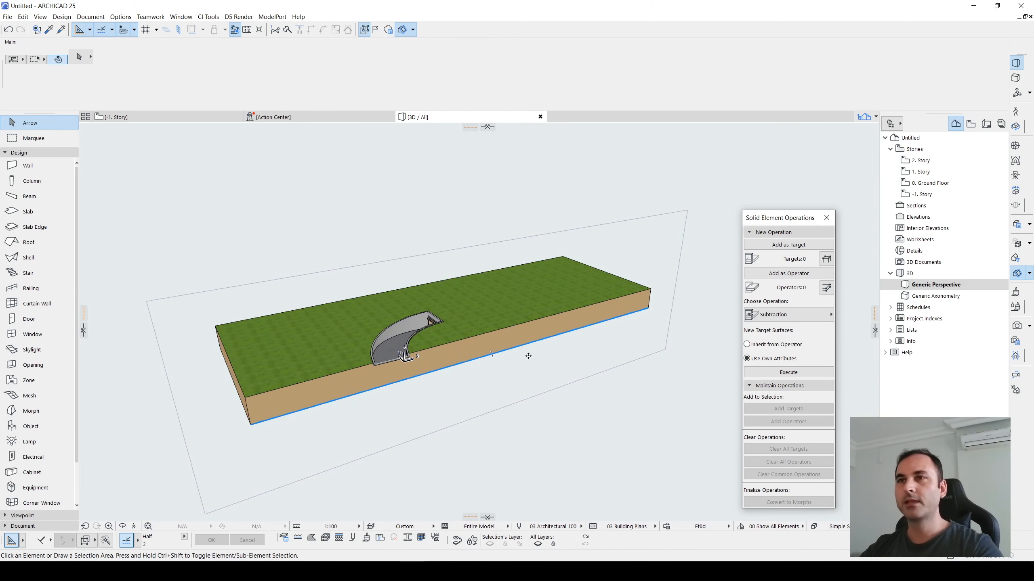